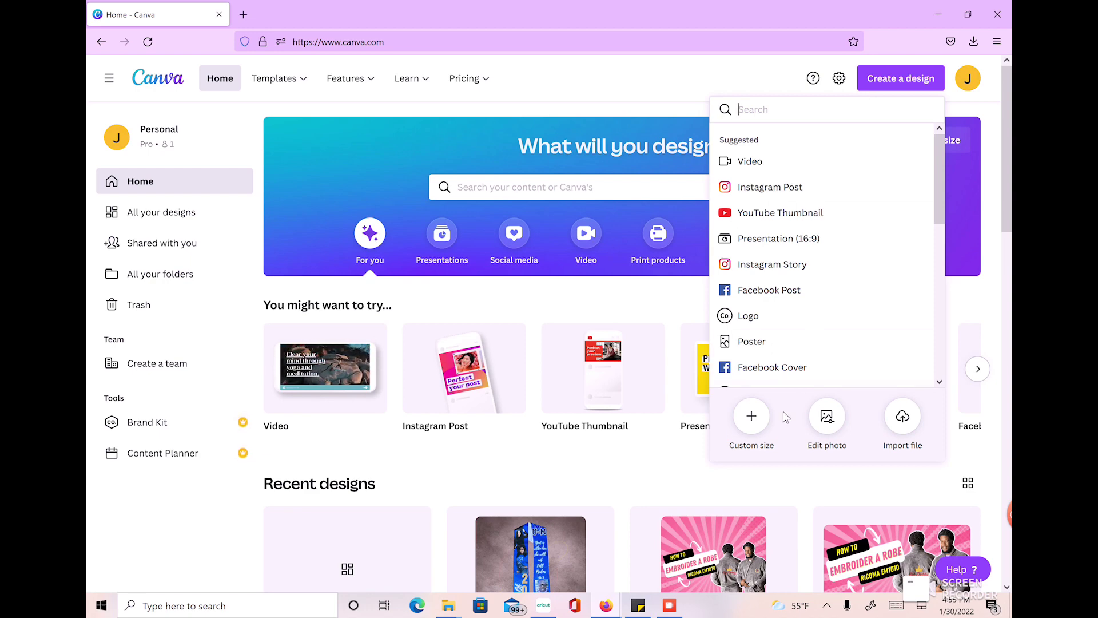
- Create a new 13 × 19 in design and paste the copied pink rectangle onto the blank page
click(751, 416)
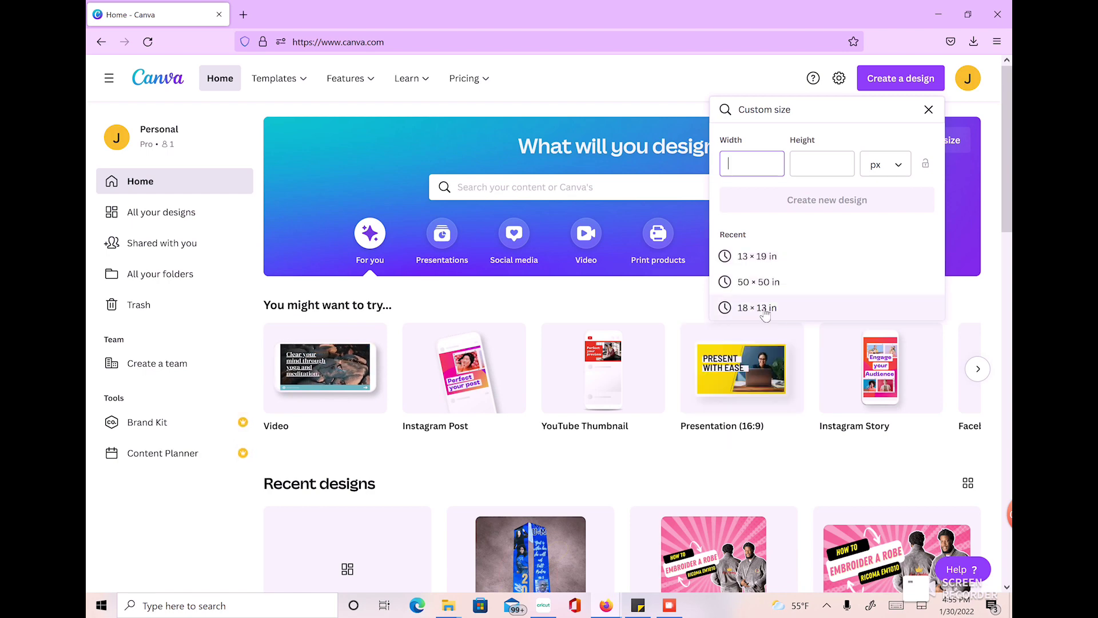
click(770, 264)
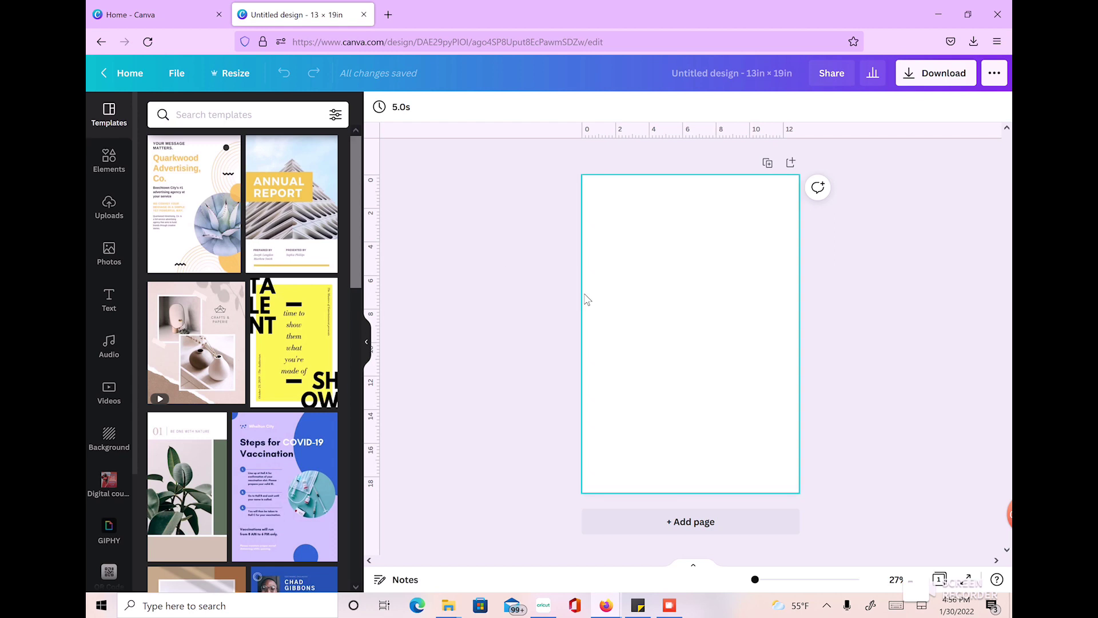
click(624, 291)
key(ctrl+v)
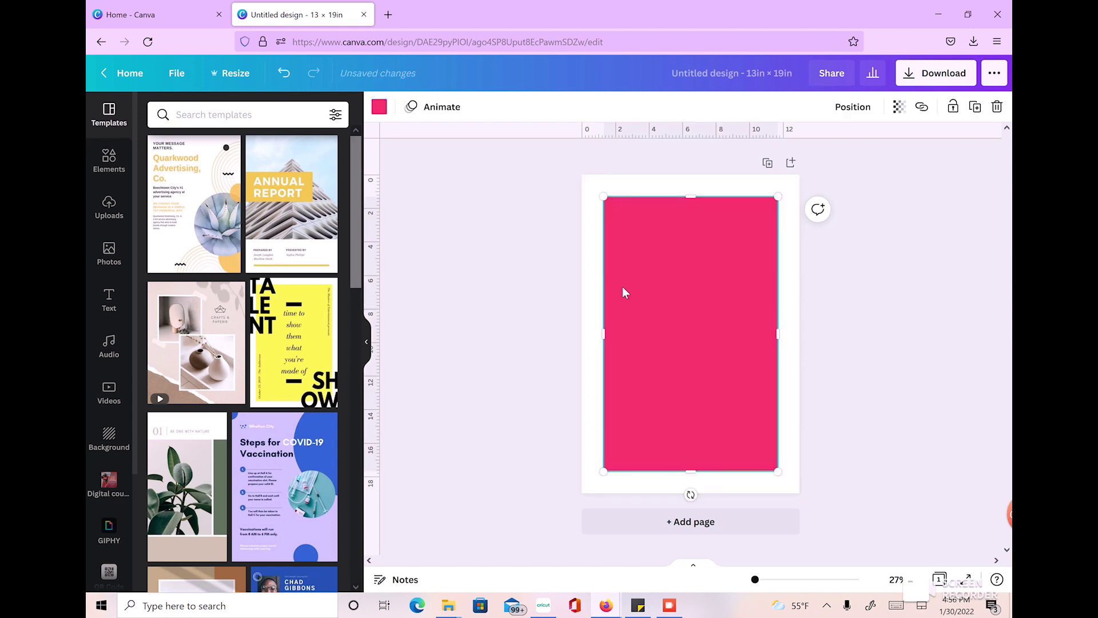
- Resize the pink rectangle to a square within the page and rotate it into a diamond
drag(726, 485, 719, 397)
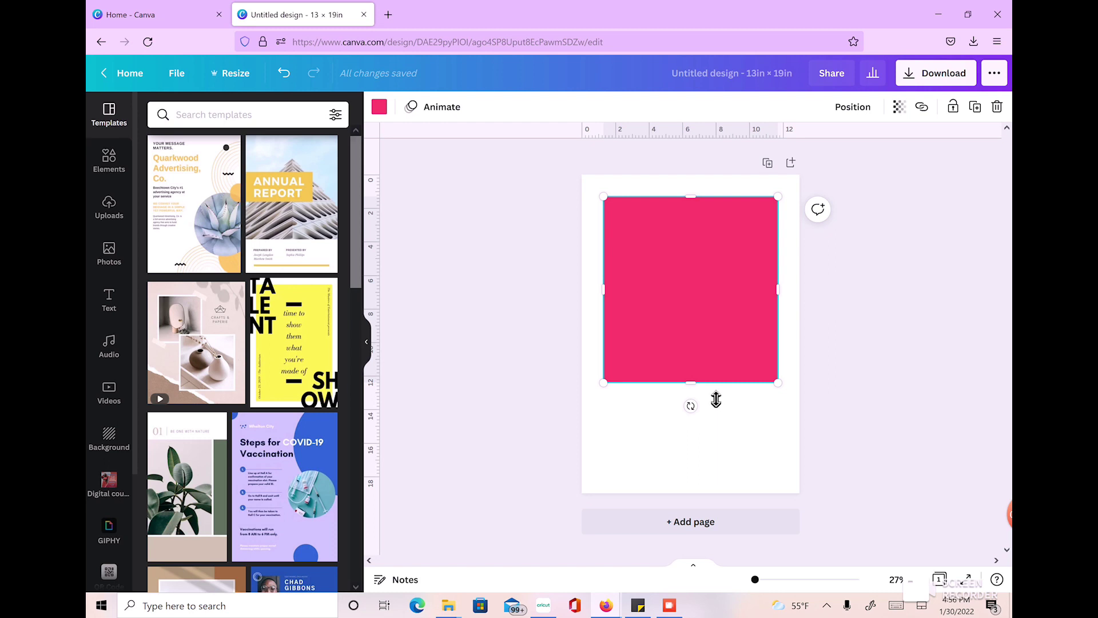
drag(715, 399, 726, 363)
drag(784, 282, 760, 299)
drag(675, 286, 683, 312)
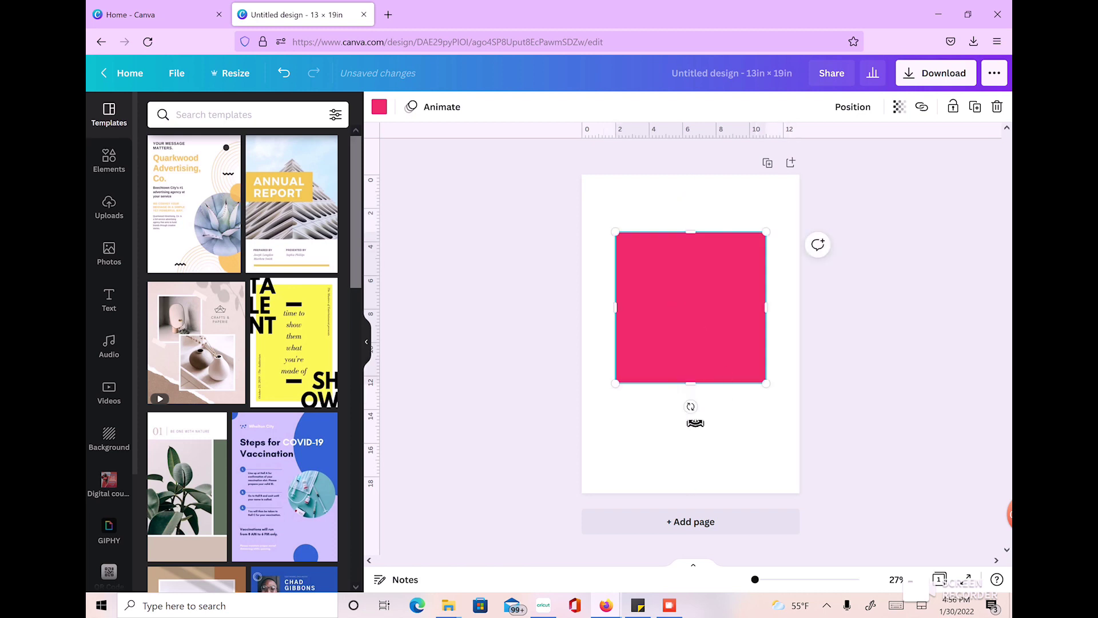
drag(694, 422, 622, 391)
click(623, 392)
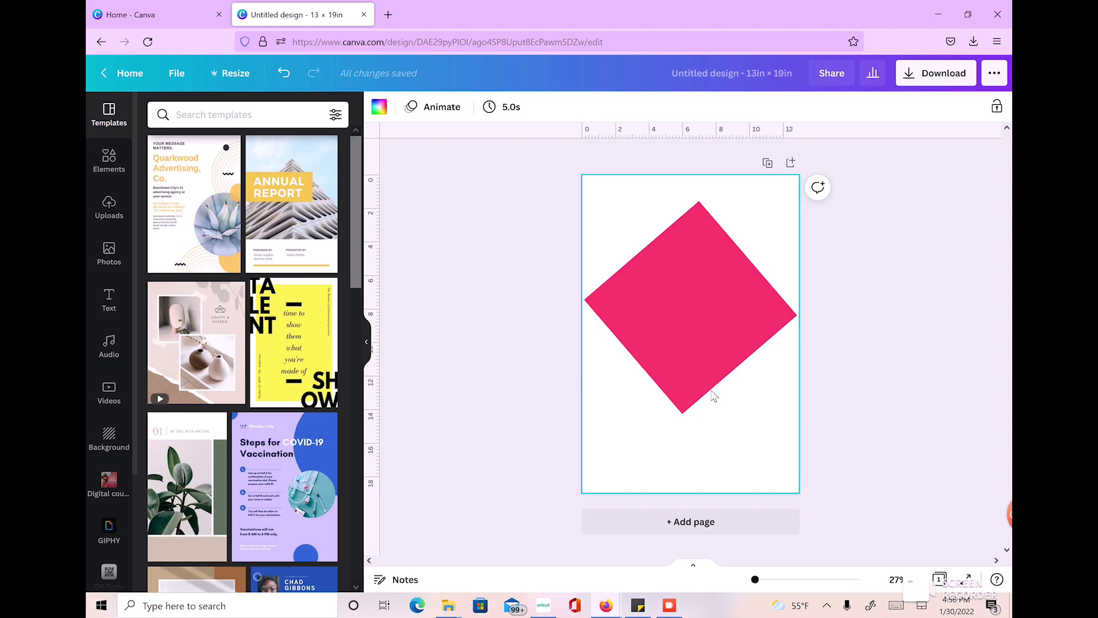
- Change the diamond's fill colour from pink to the default black
click(687, 352)
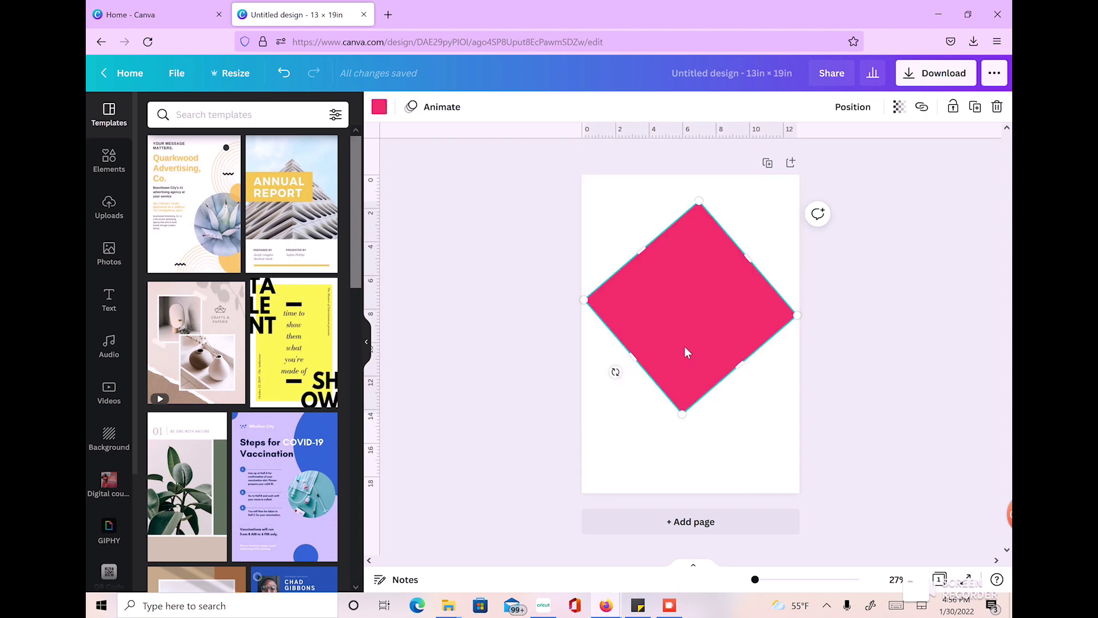
click(380, 107)
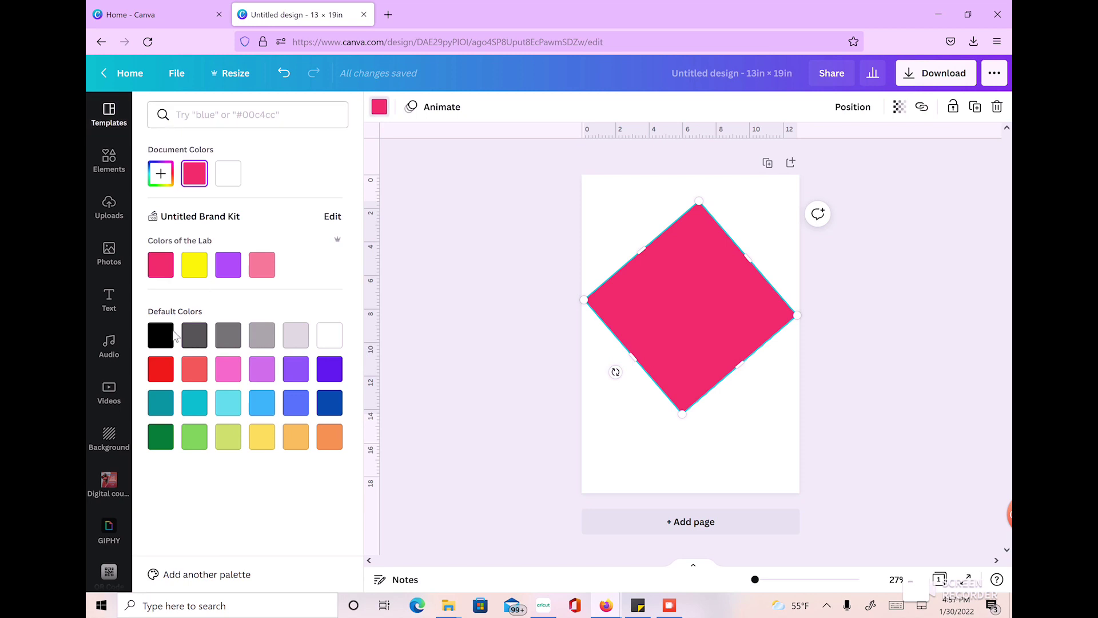
click(165, 339)
key(Escape)
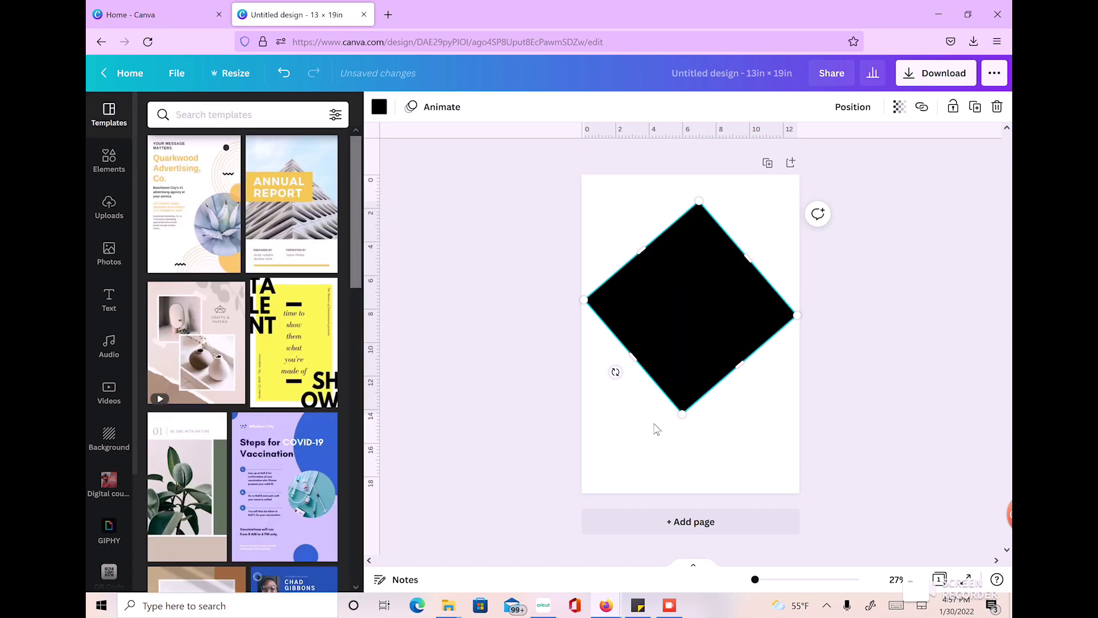
- Browse the Frames collection in Elements and search it for "letter"
click(112, 166)
click(246, 117)
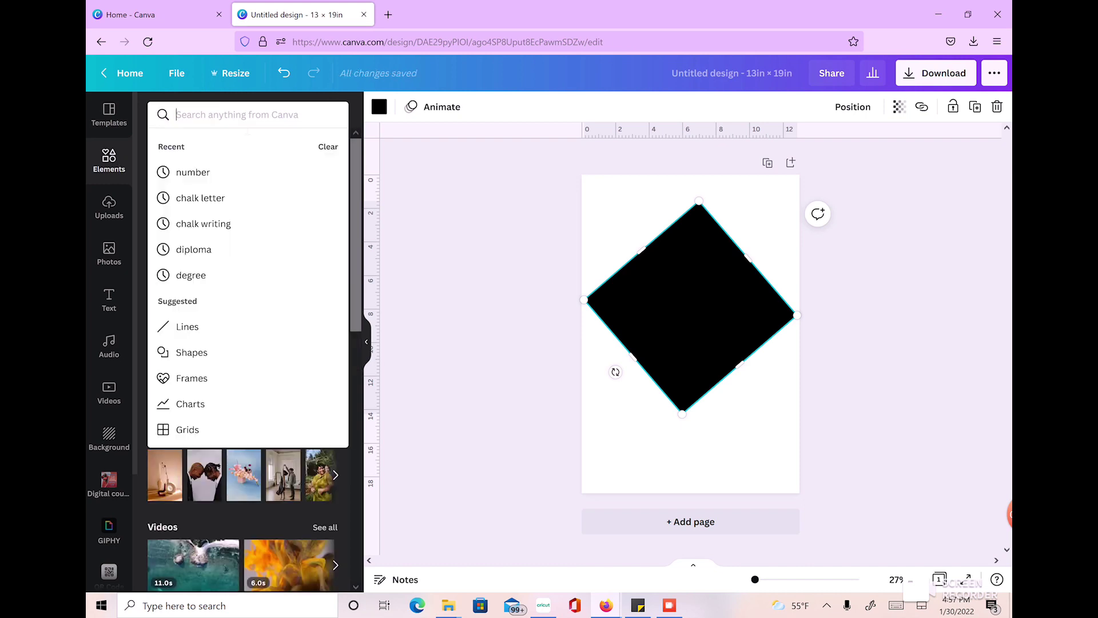
click(208, 389)
scroll(303, 309, down, 5)
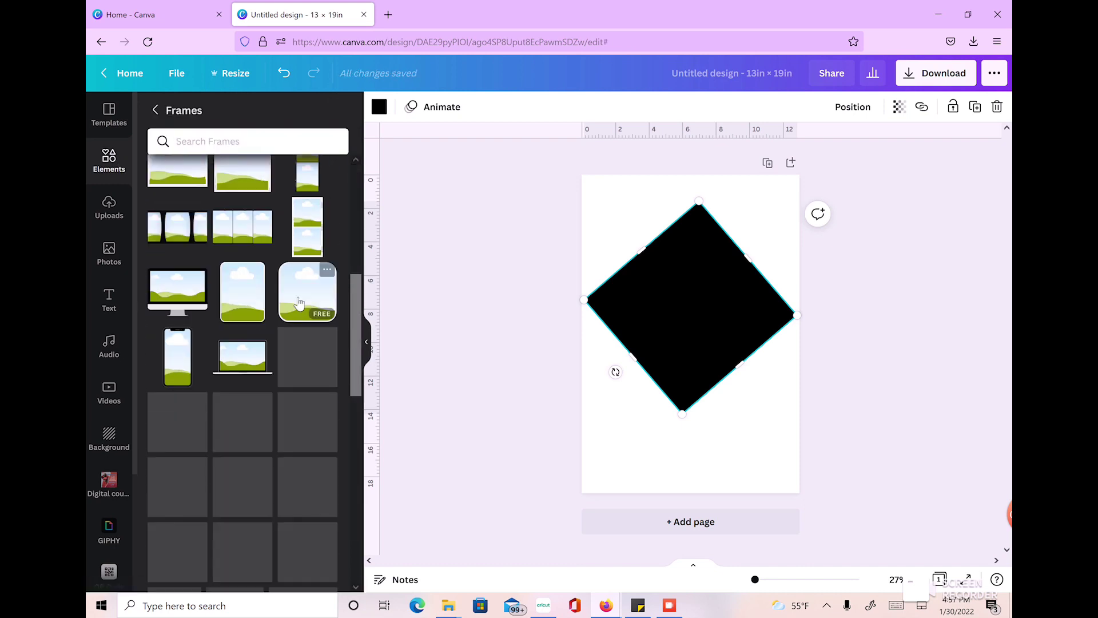
scroll(303, 308, down, 10)
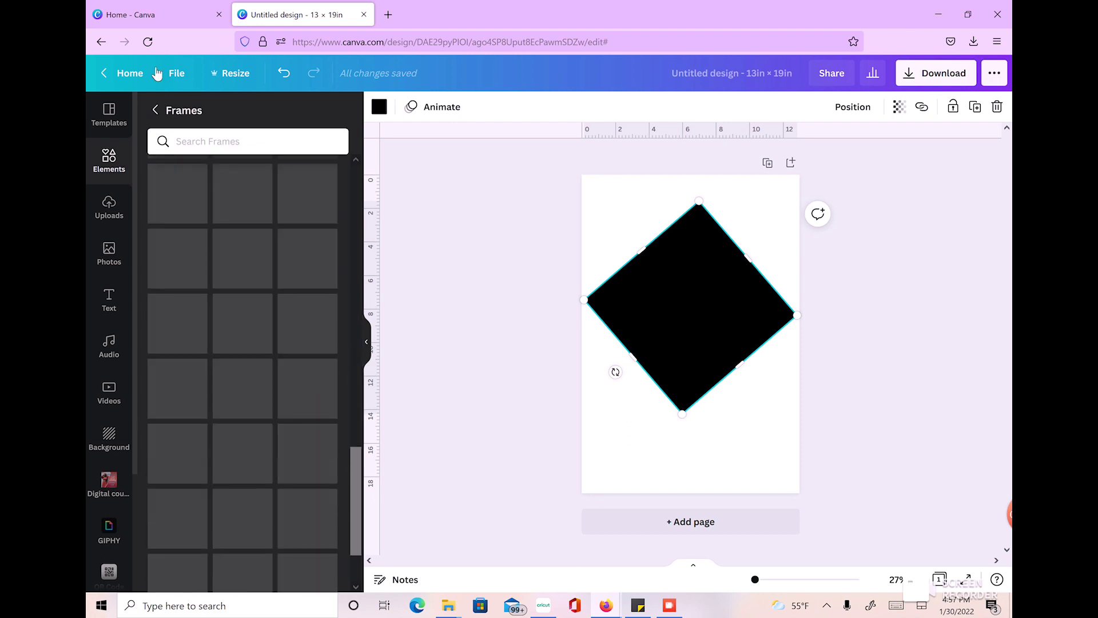
click(250, 150)
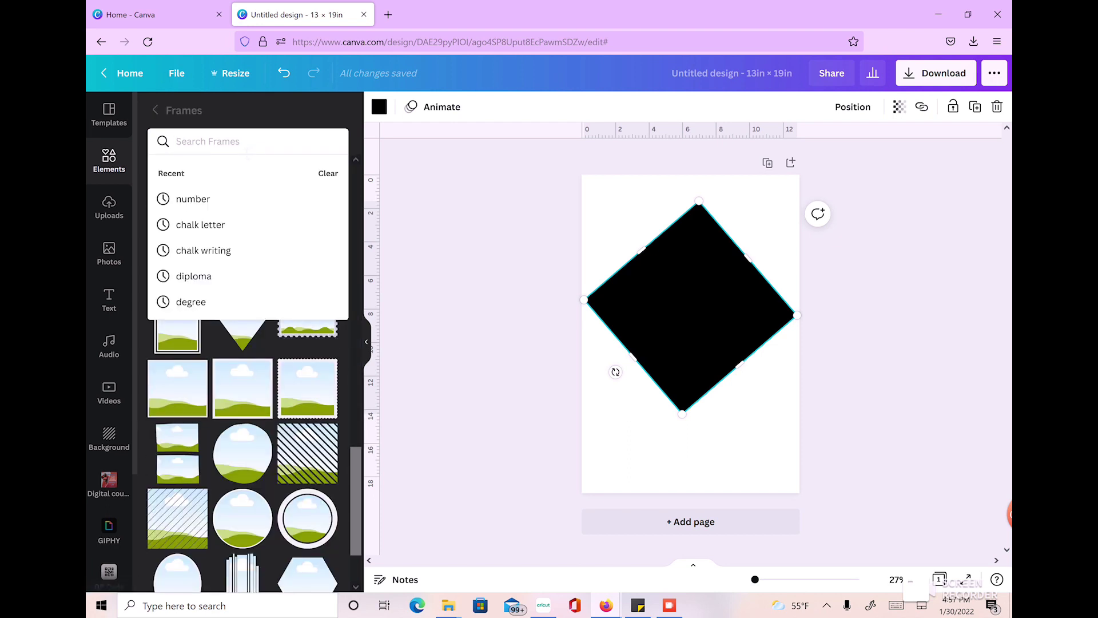
text(letter)
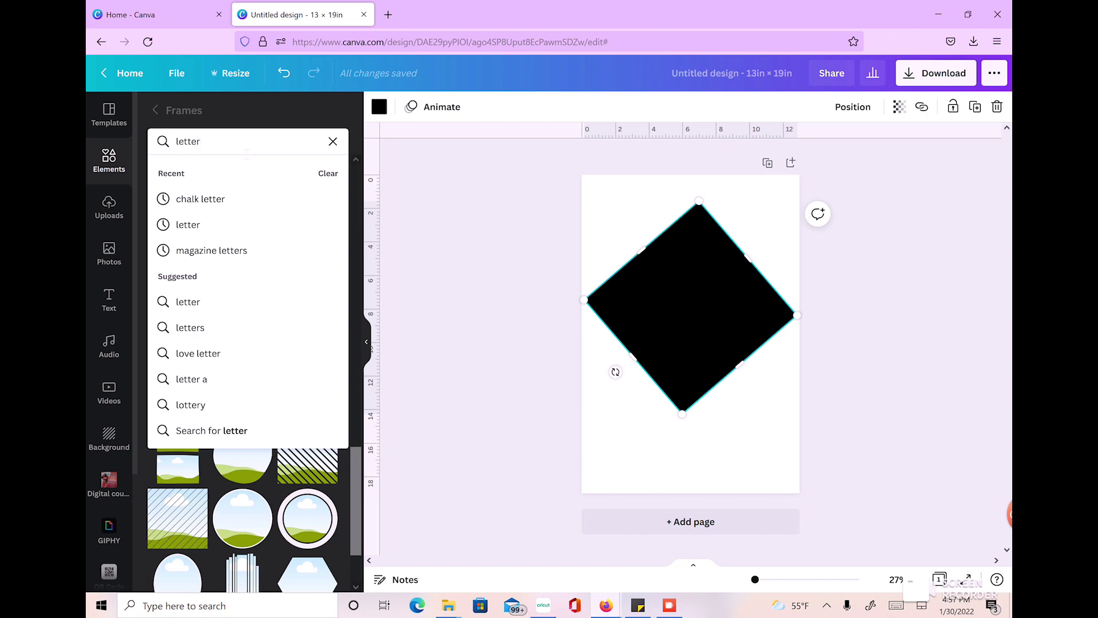
key(Return)
- Add the bold block-letter H frame to the page from the letter frames
scroll(209, 461, down, 9)
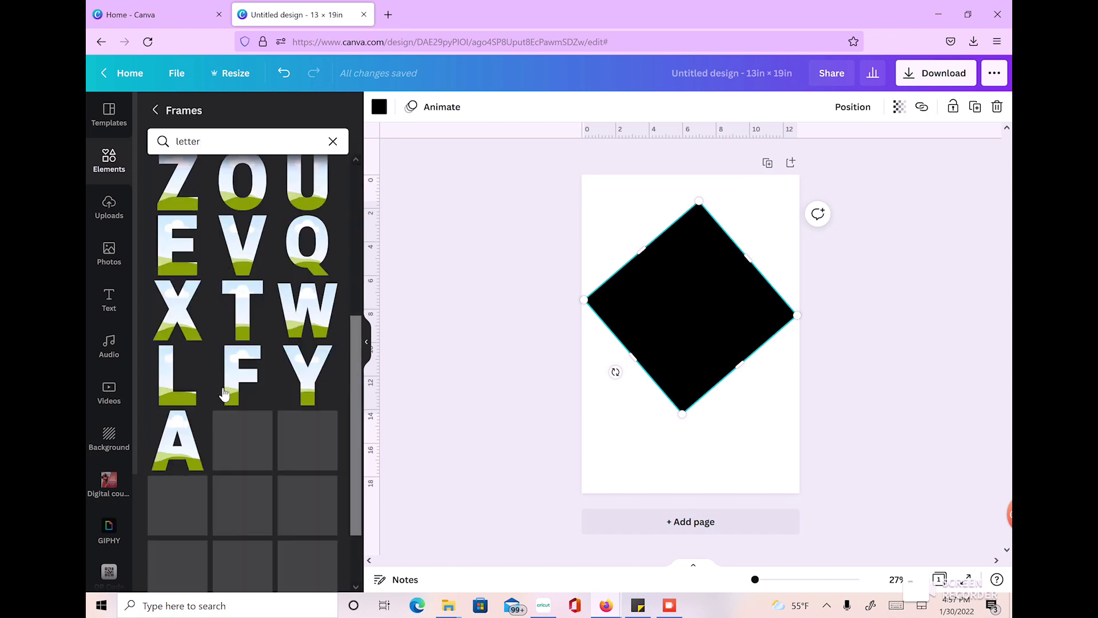
scroll(299, 314, down, 3)
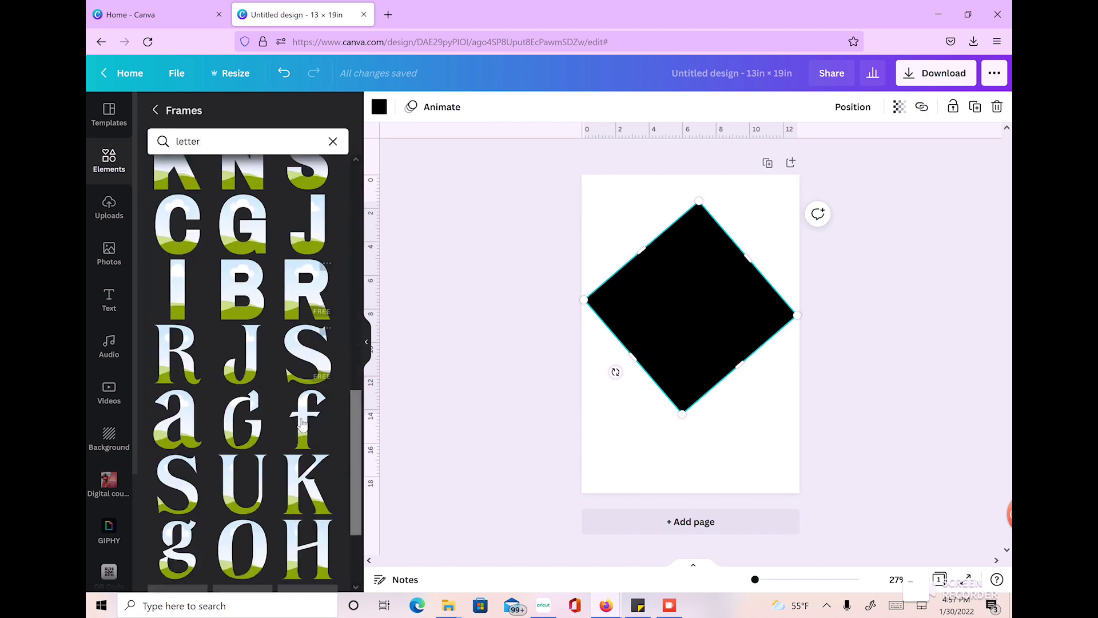
scroll(258, 363, up, 6)
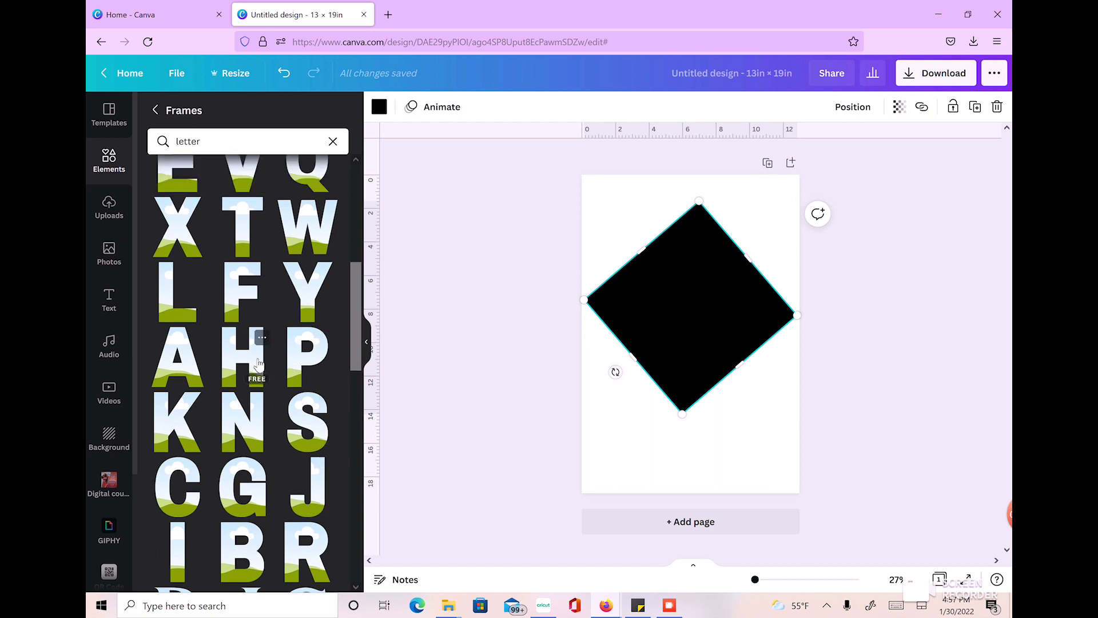
click(259, 363)
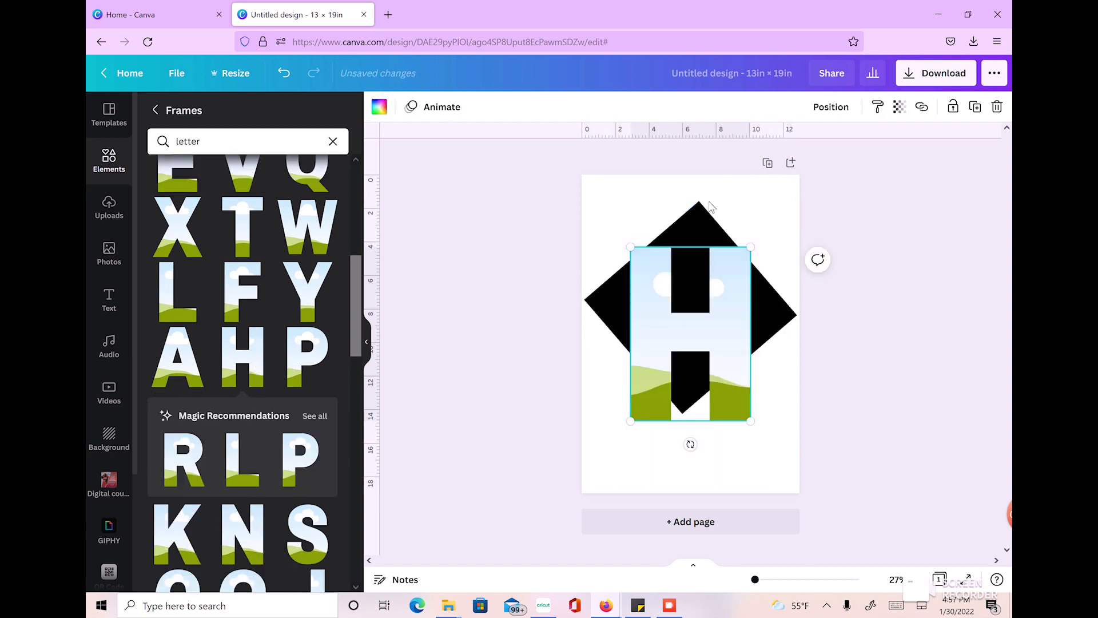
- Lock the black diamond in place on the page
click(701, 222)
click(701, 222)
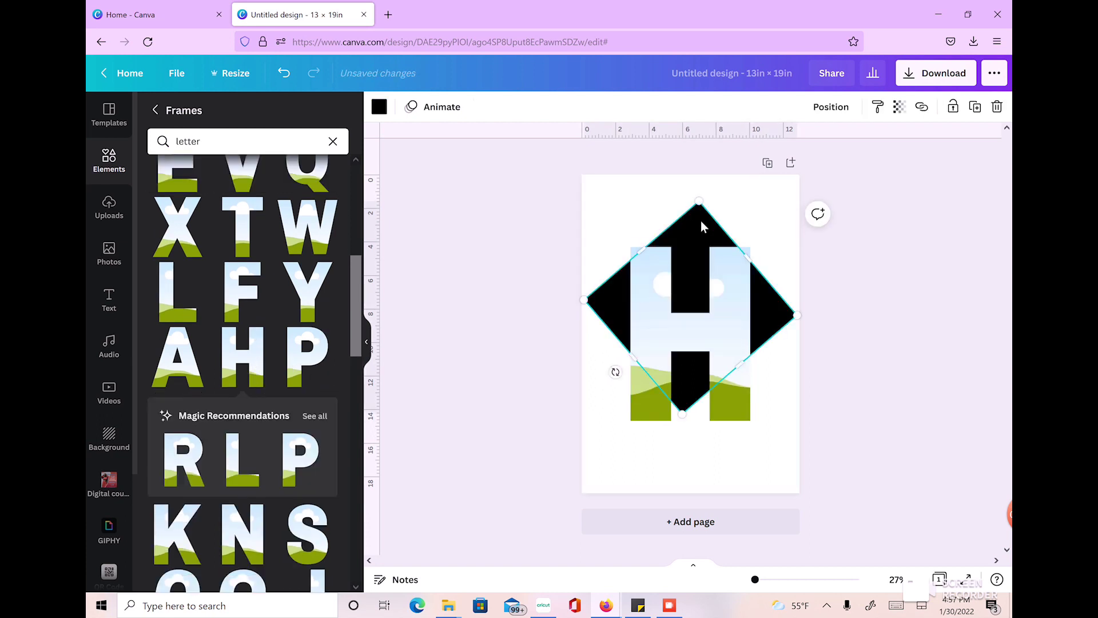
click(952, 107)
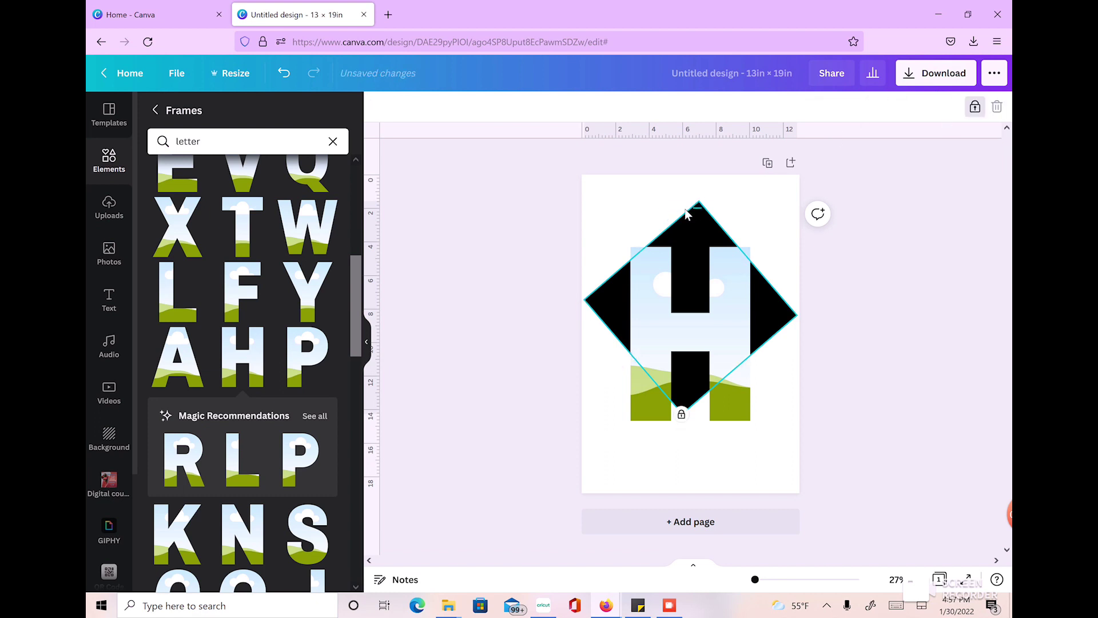
- Reposition the H frame on its own so that it sits centred over the locked black diamond
drag(639, 408, 647, 473)
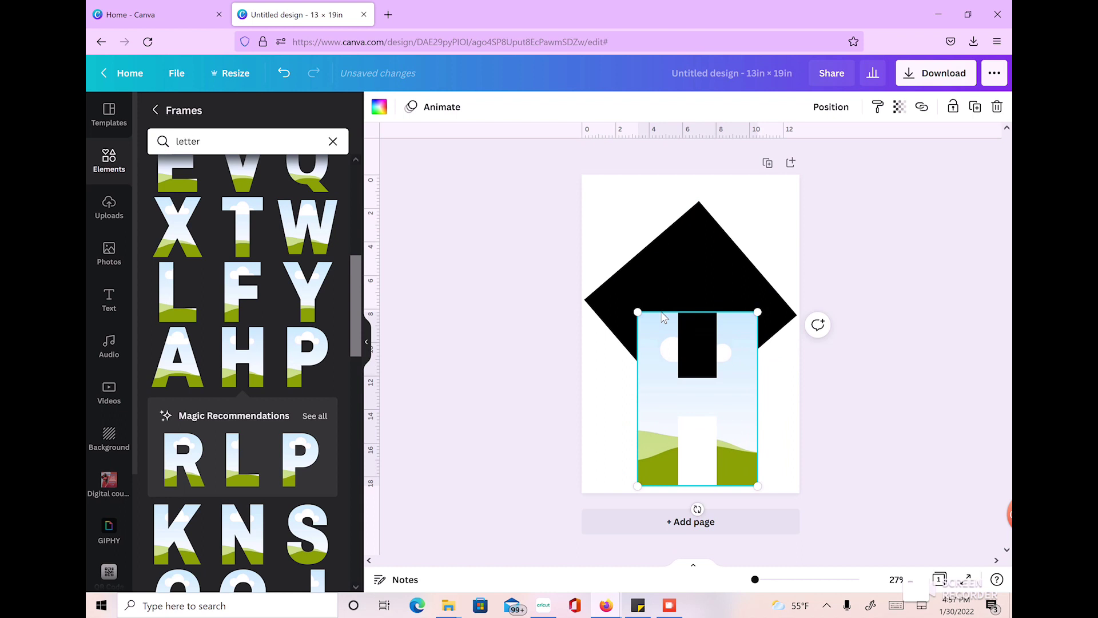
click(680, 272)
click(641, 426)
drag(641, 427, 621, 363)
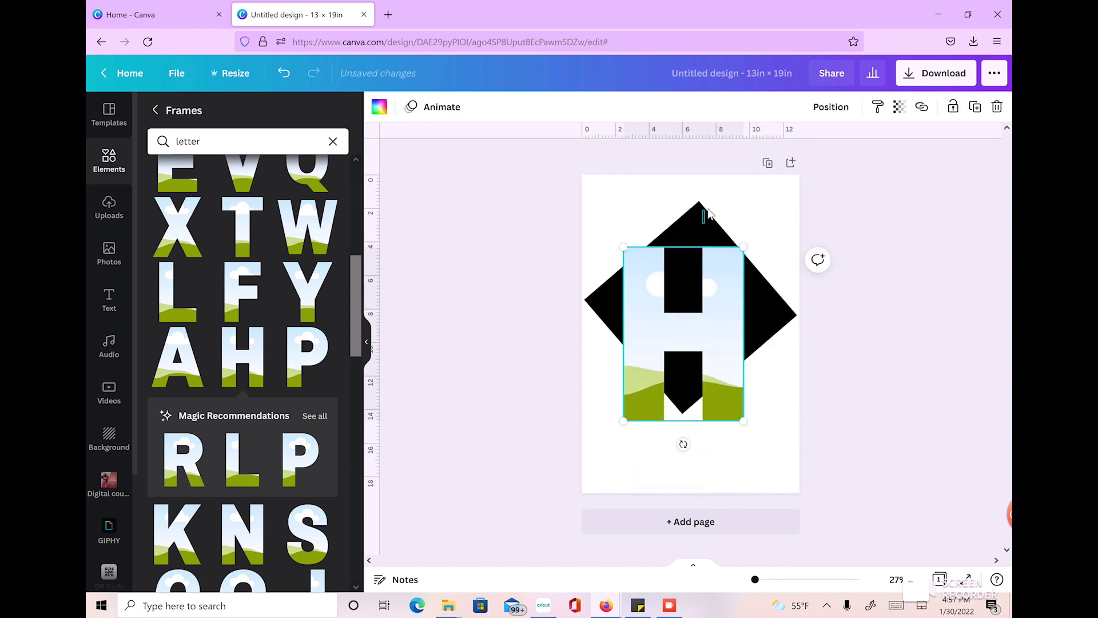
mouse_move(711, 379)
mouse_down()
mouse_move(753, 377)
mouse_move(719, 373)
mouse_up()
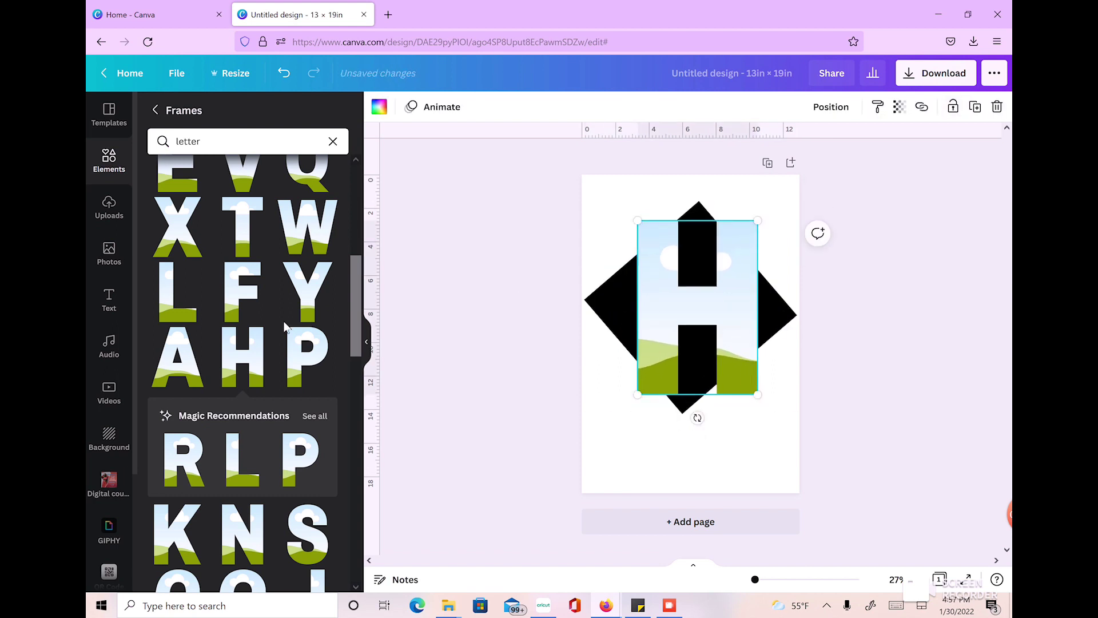
- Add the matching block-letter O and T frames to the page
scroll(284, 327, down, 5)
scroll(307, 362, up, 6)
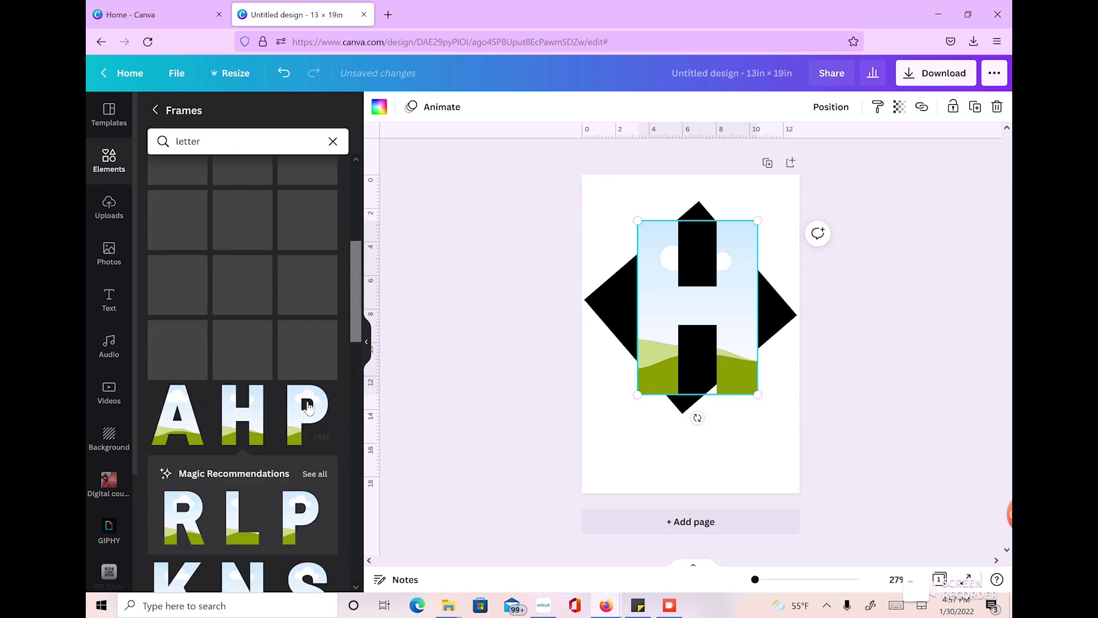
scroll(307, 406, up, 3)
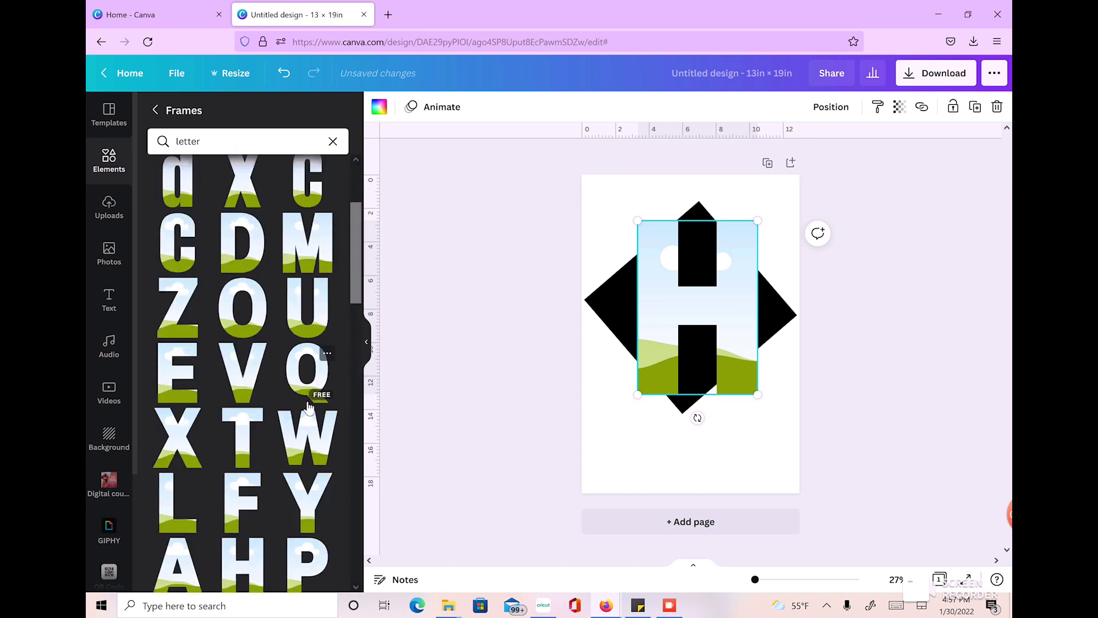
click(259, 318)
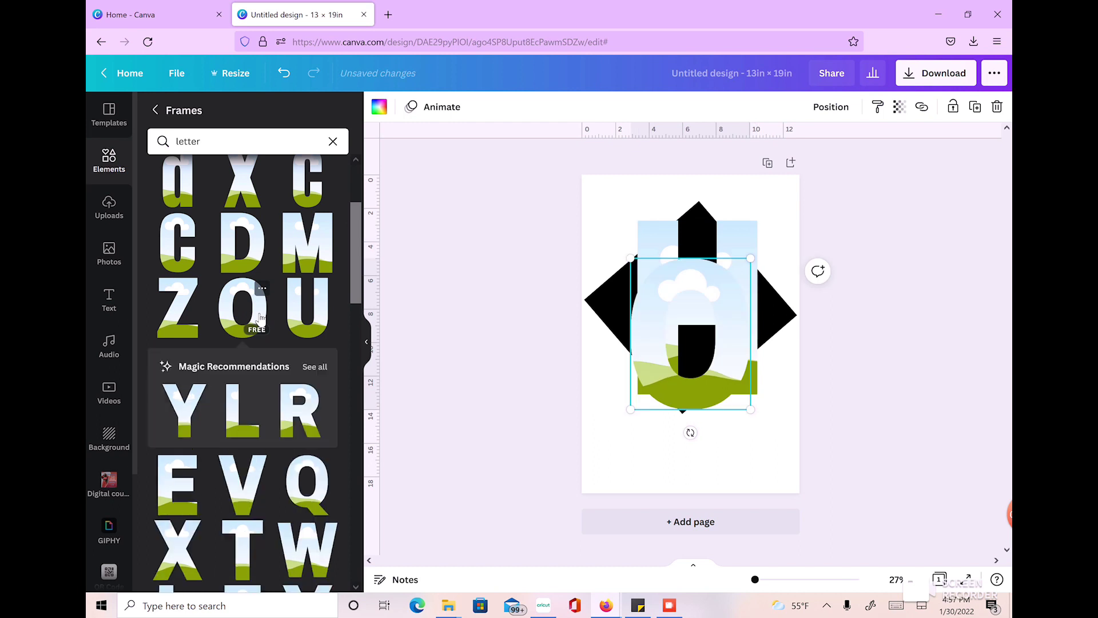
scroll(264, 380, down, 4)
click(245, 320)
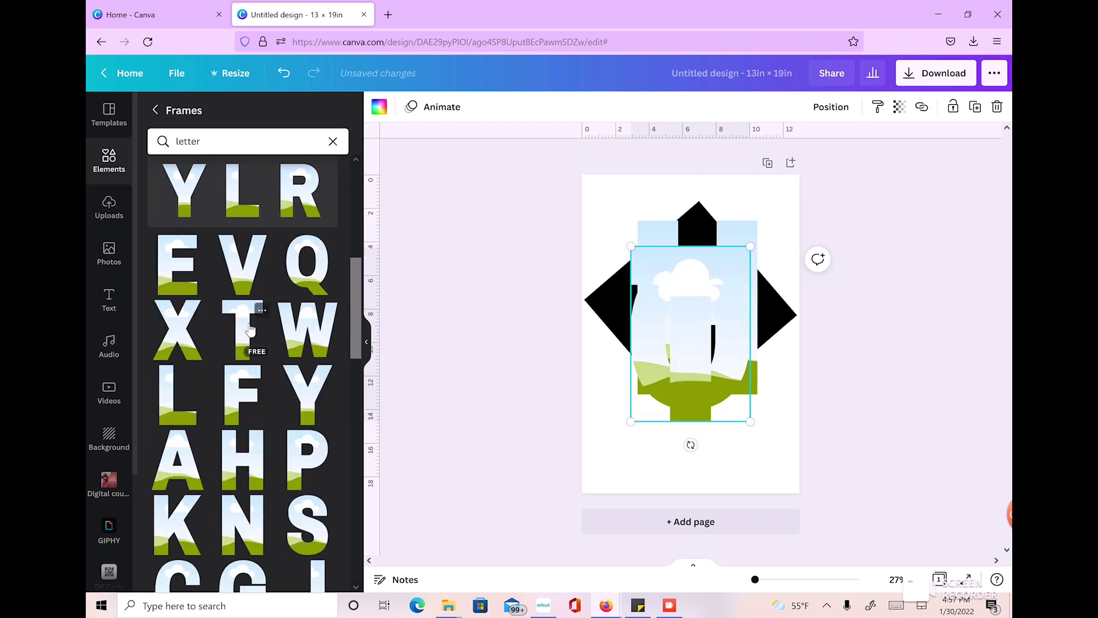
click(250, 327)
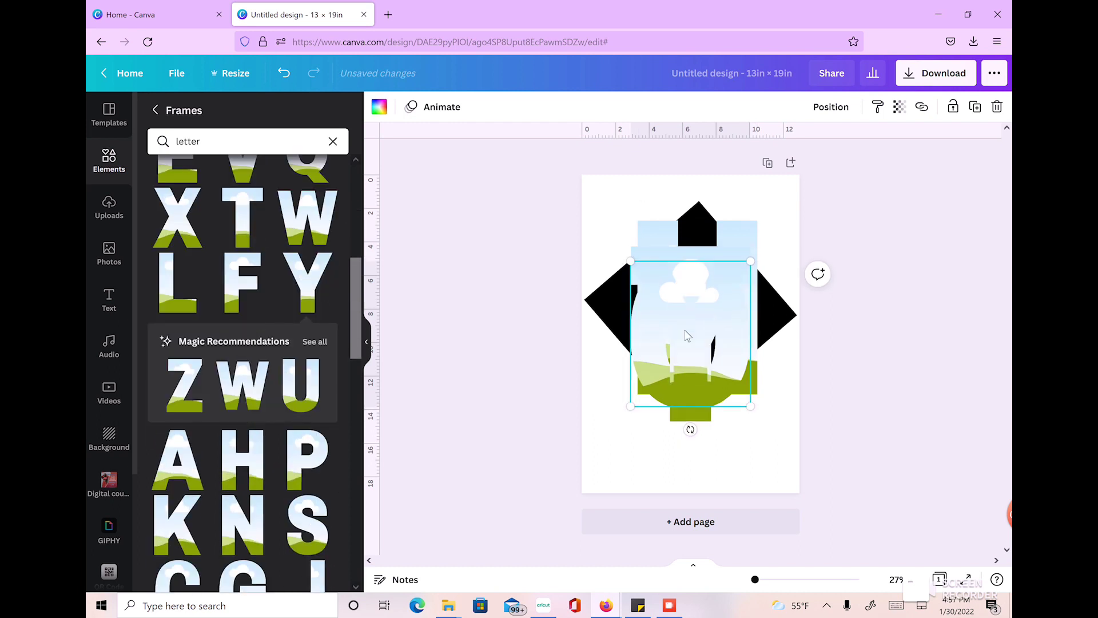
drag(688, 336, 600, 423)
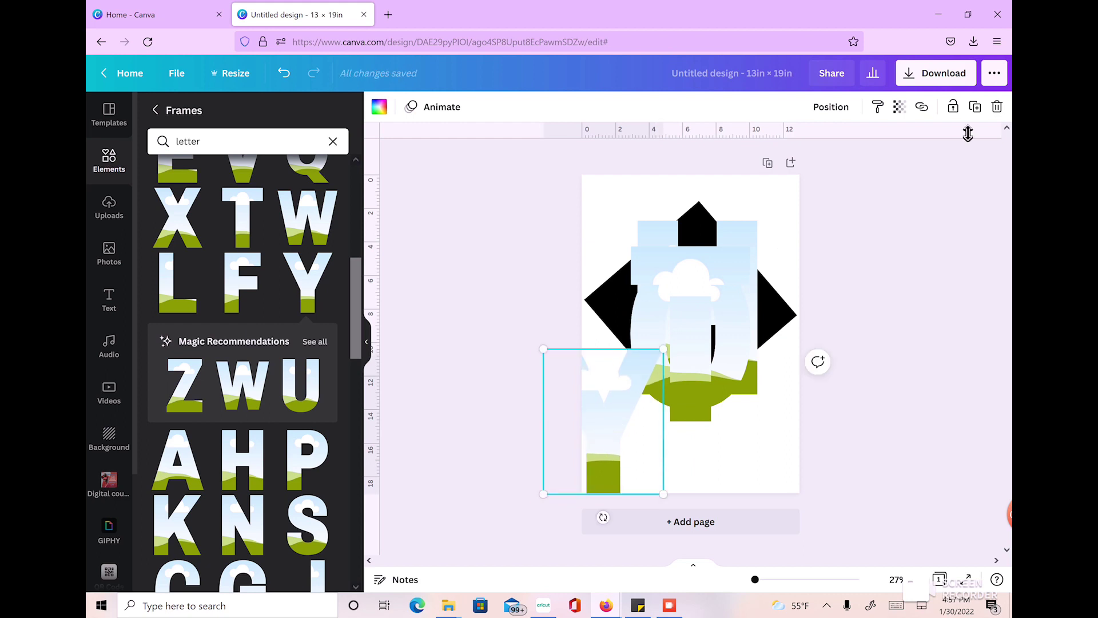
click(997, 109)
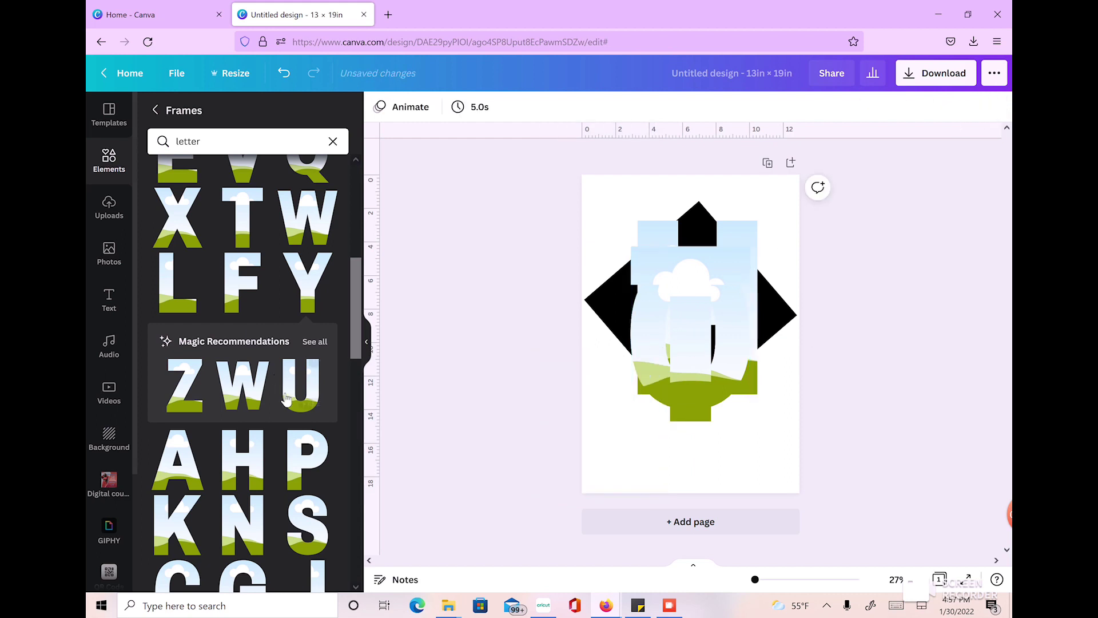
- Add a second block-letter T frame and a block-letter E frame to the page
scroll(286, 395, up, 3)
click(245, 380)
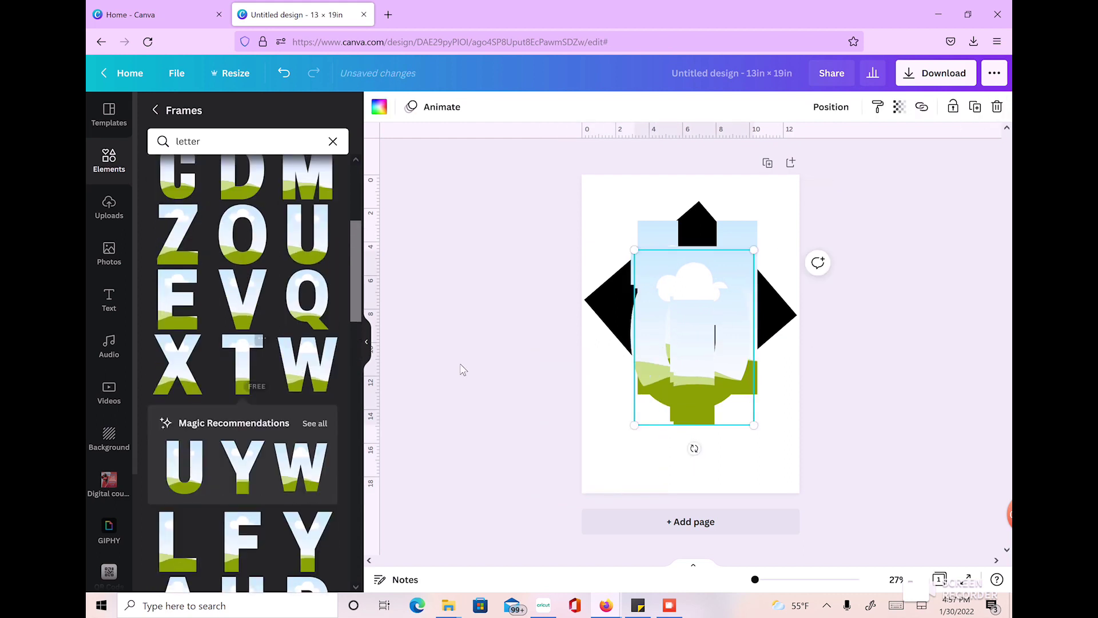
scroll(246, 372, up, 2)
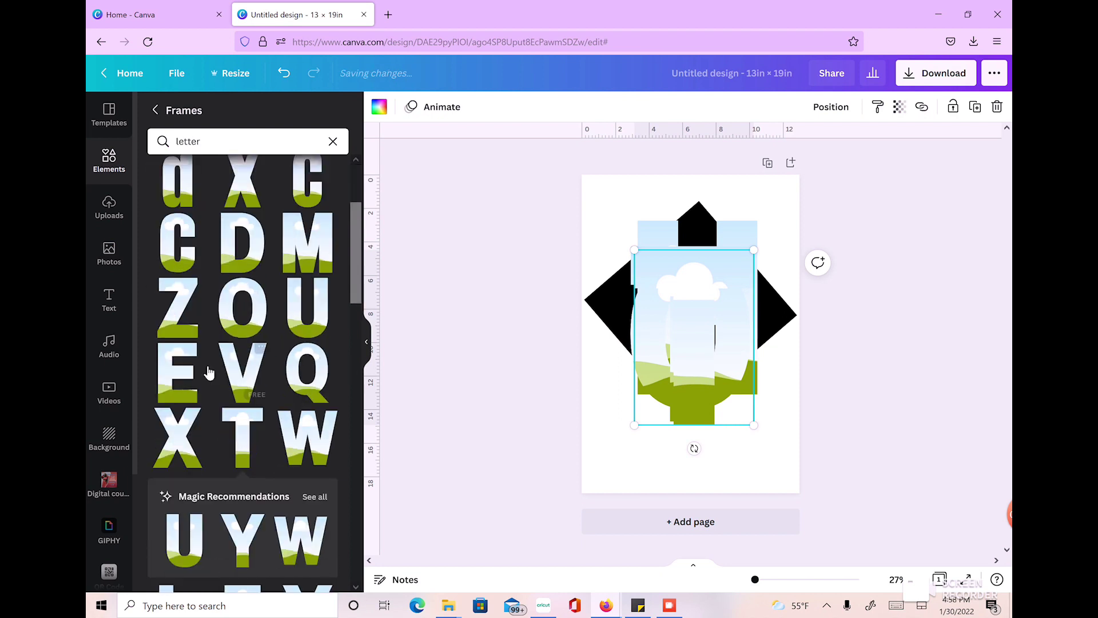
click(183, 375)
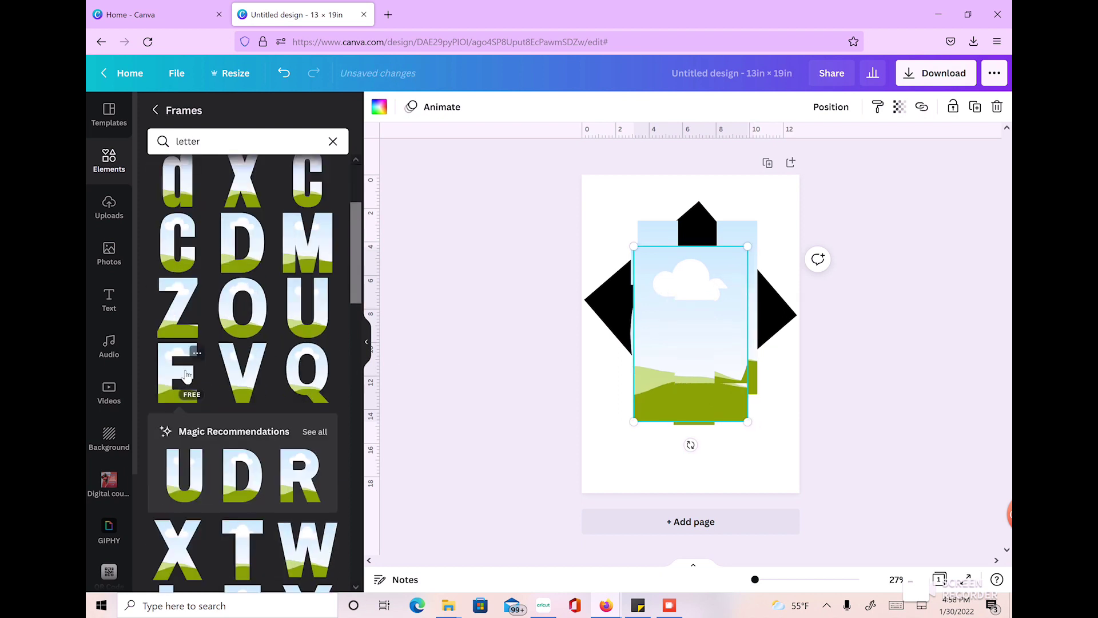
- Add a block-letter R frame to the page and select all the letter frames together
scroll(297, 343, down, 3)
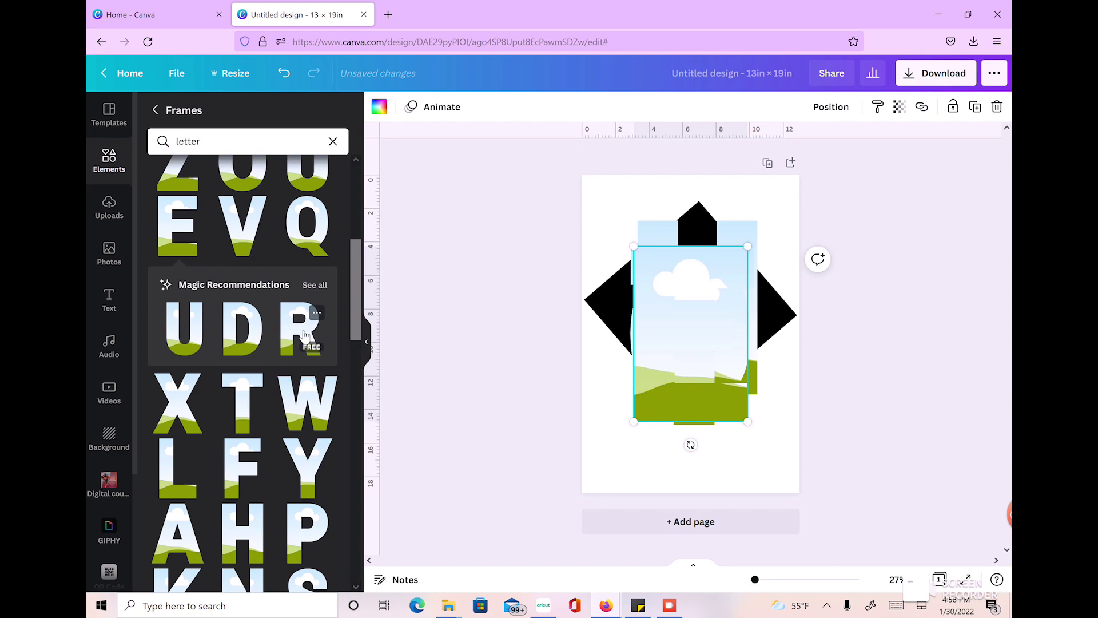
drag(657, 207, 744, 401)
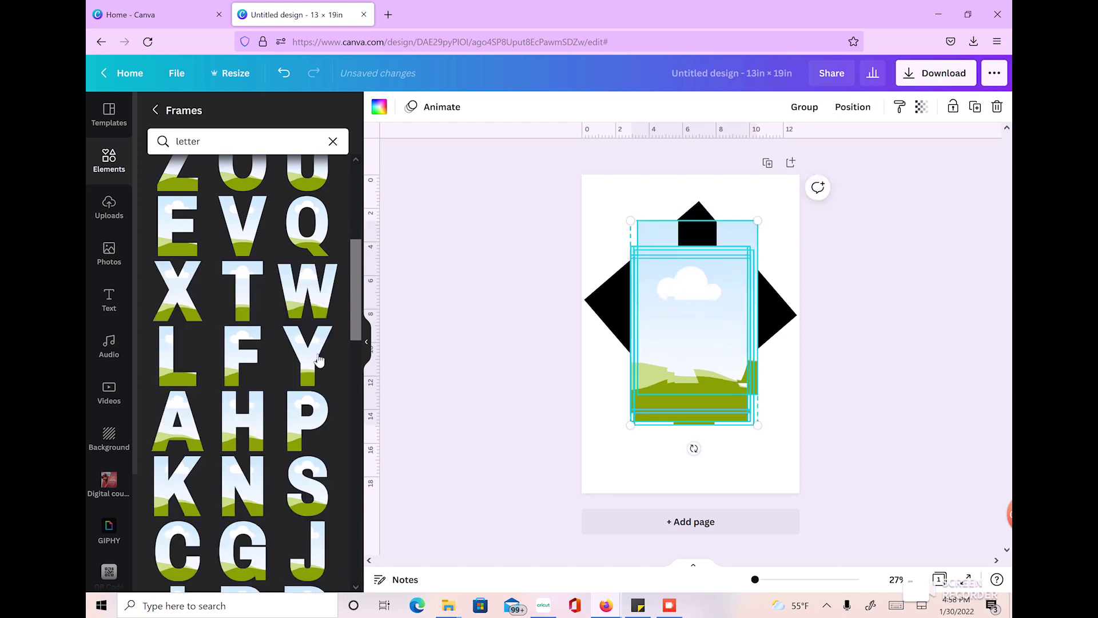
scroll(240, 309, down, 2)
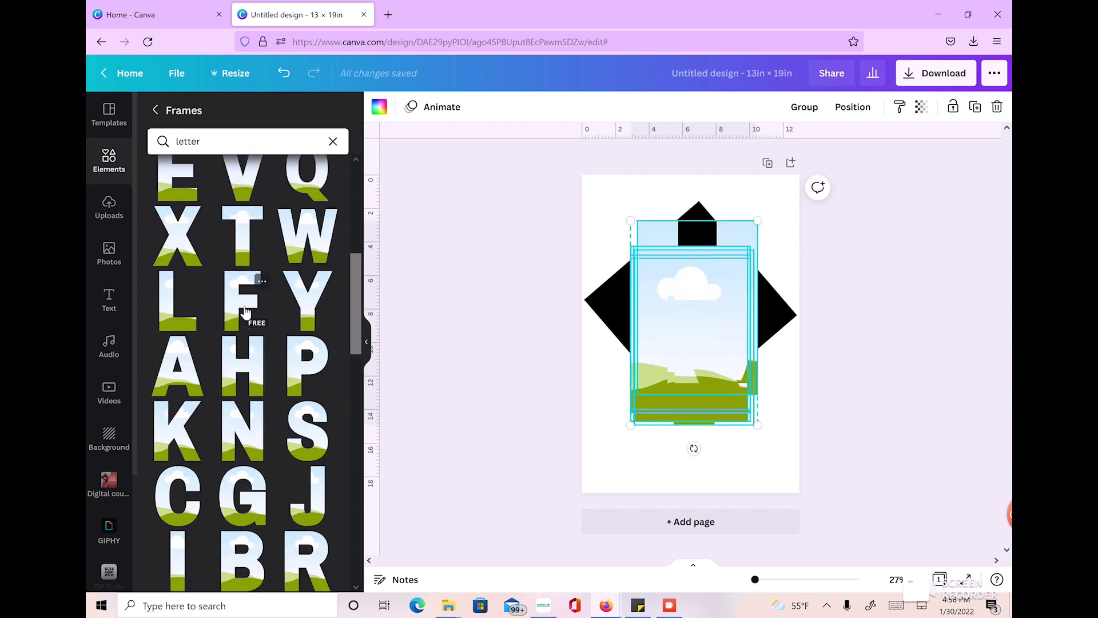
scroll(246, 311, up, 4)
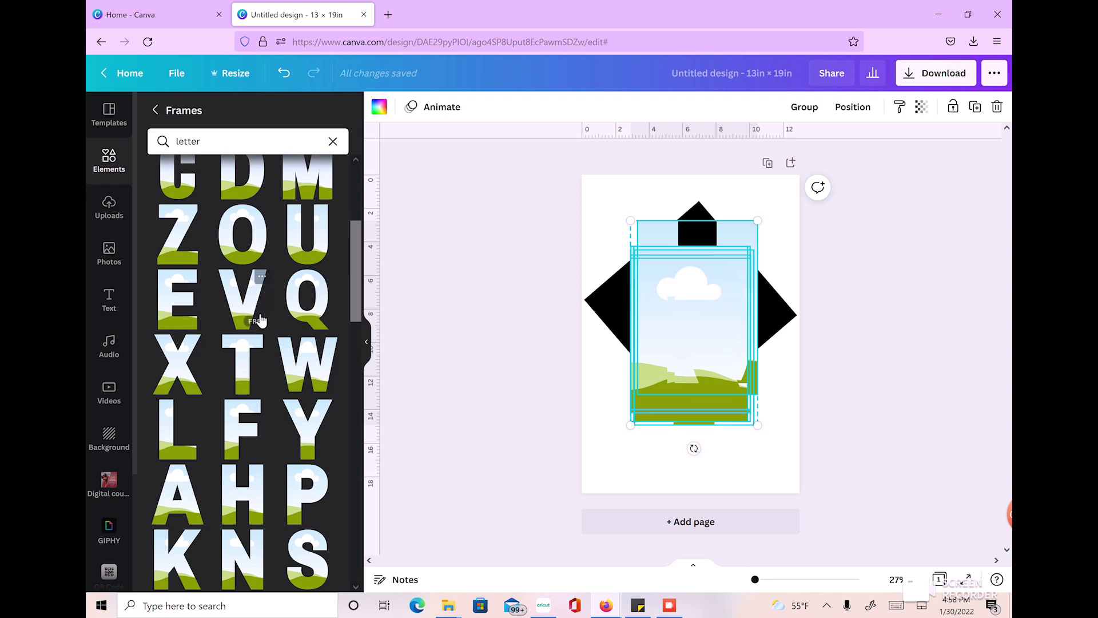
scroll(263, 315, up, 3)
scroll(272, 323, down, 5)
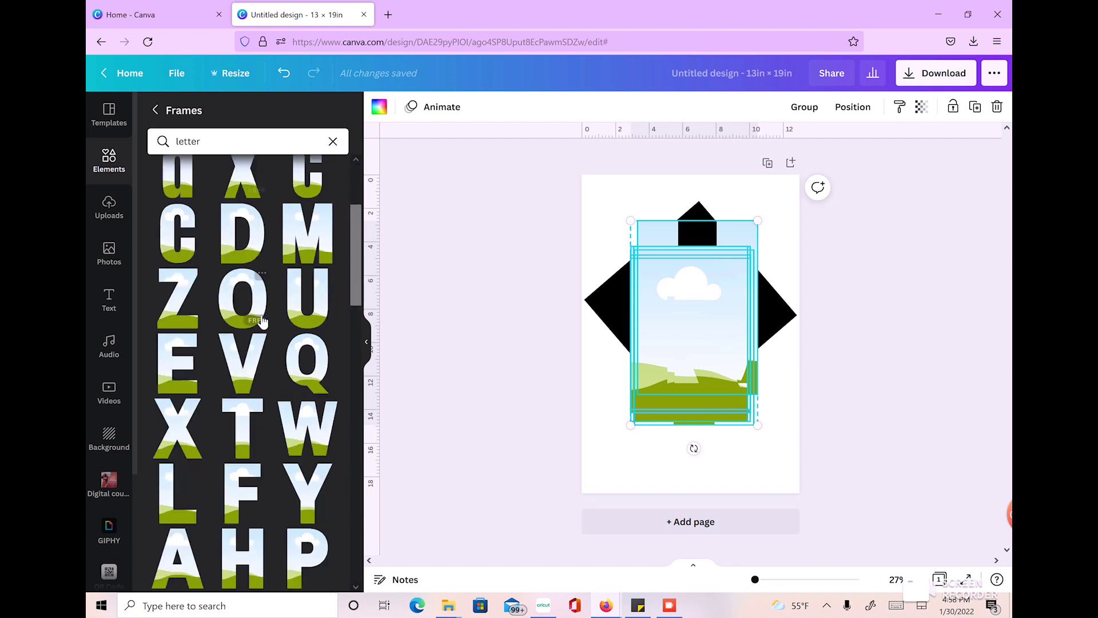
scroll(266, 325, down, 4)
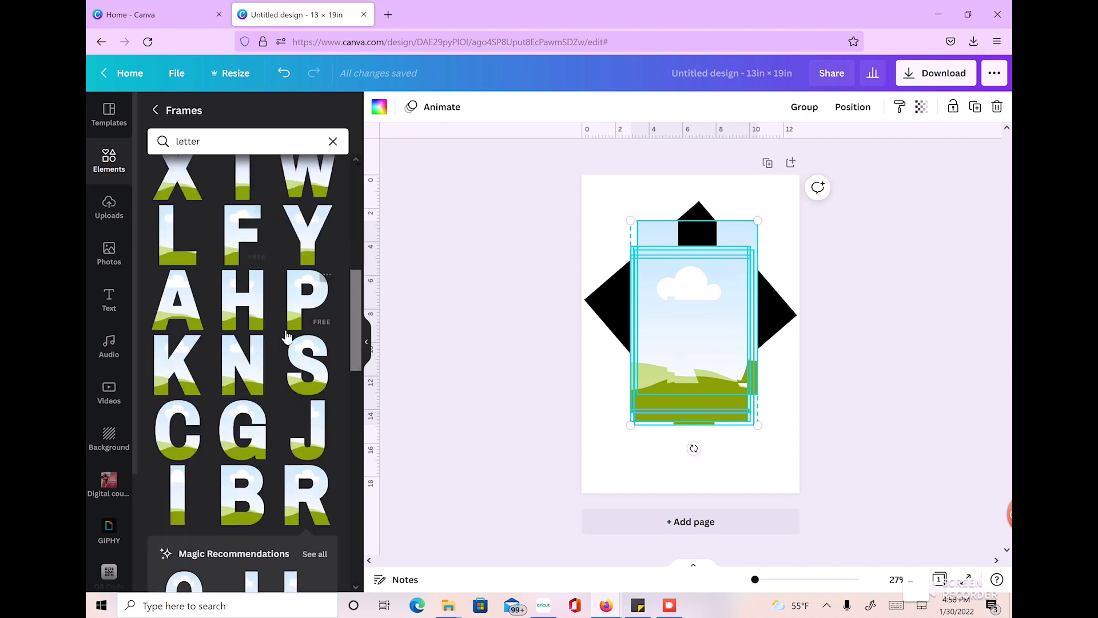
scroll(258, 335, up, 4)
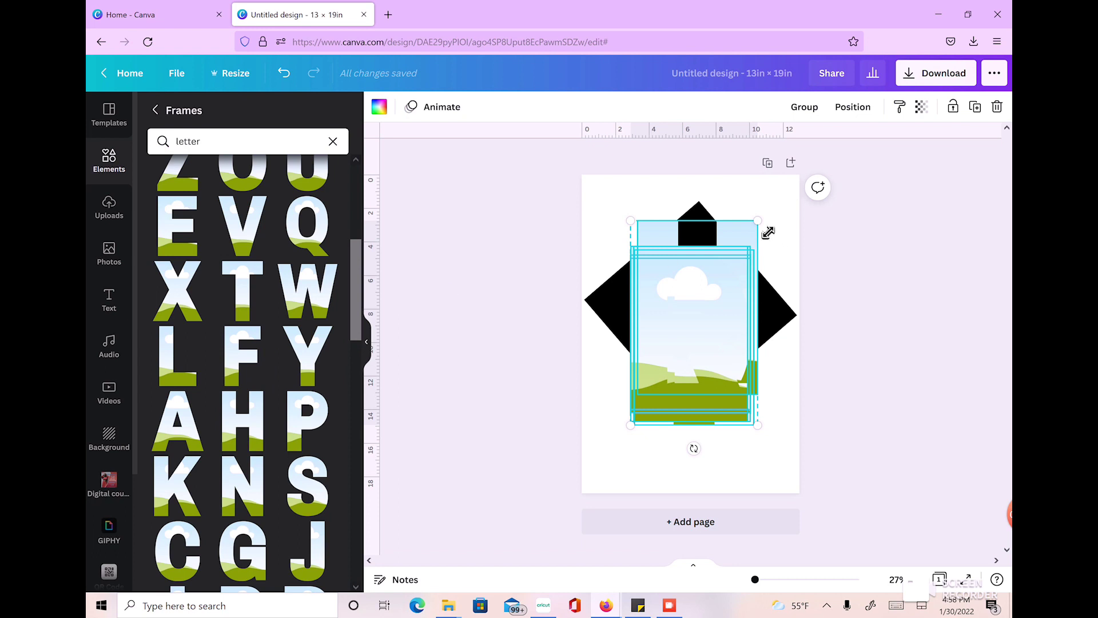
- Scale all the selected letter frames down together until each letter is about 1 in wide
mouse_move(754, 246)
mouse_down()
mouse_move(767, 252)
mouse_move(752, 235)
mouse_up()
click(755, 337)
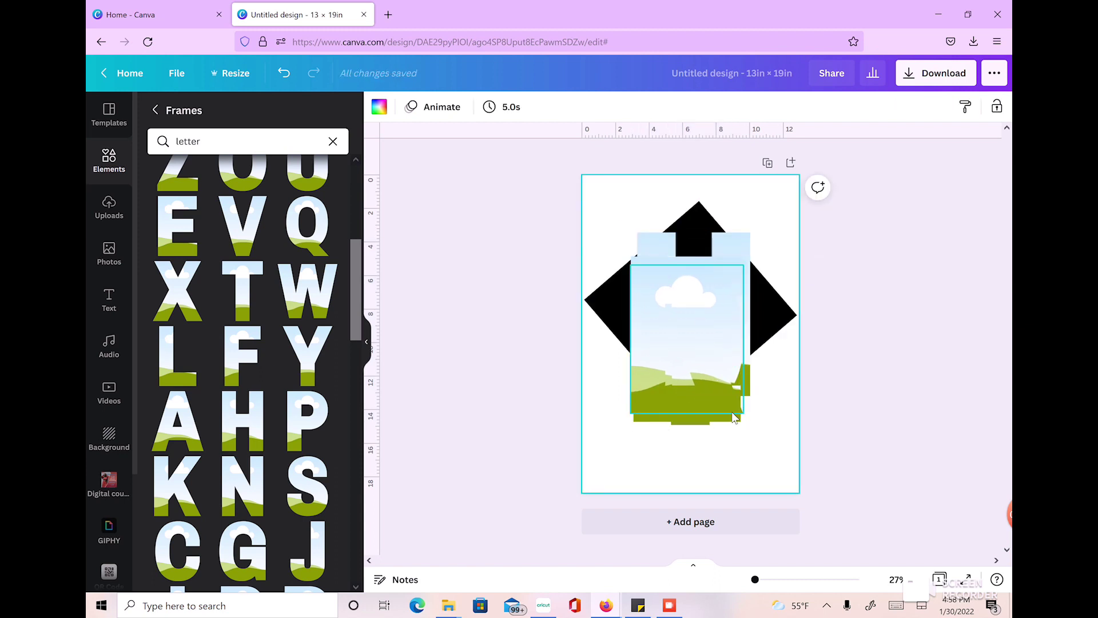
drag(613, 216, 797, 378)
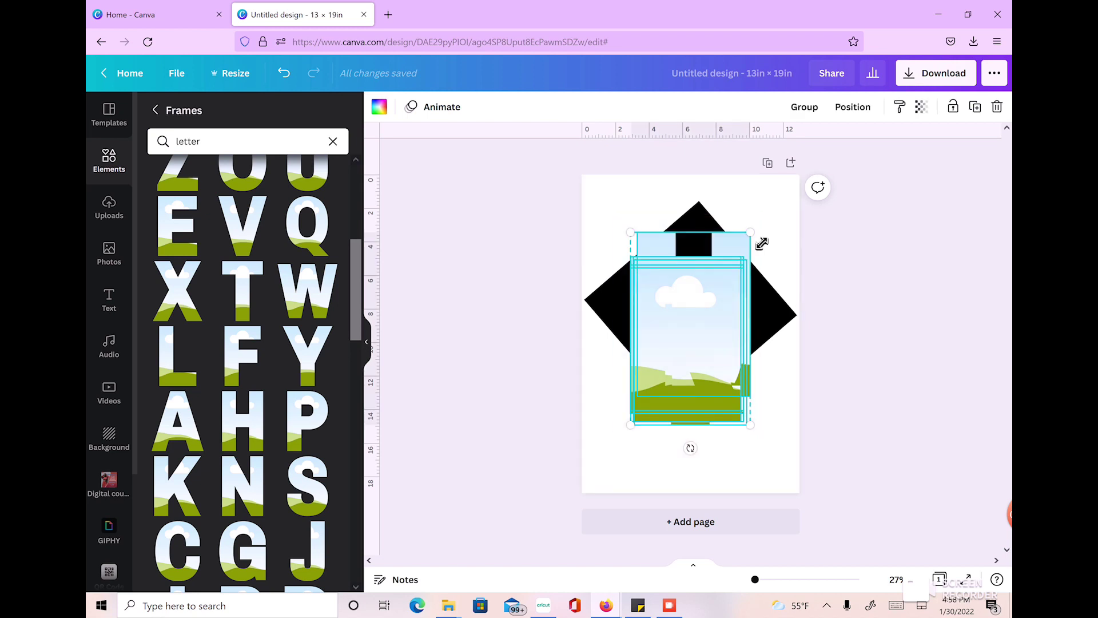
drag(761, 243, 674, 257)
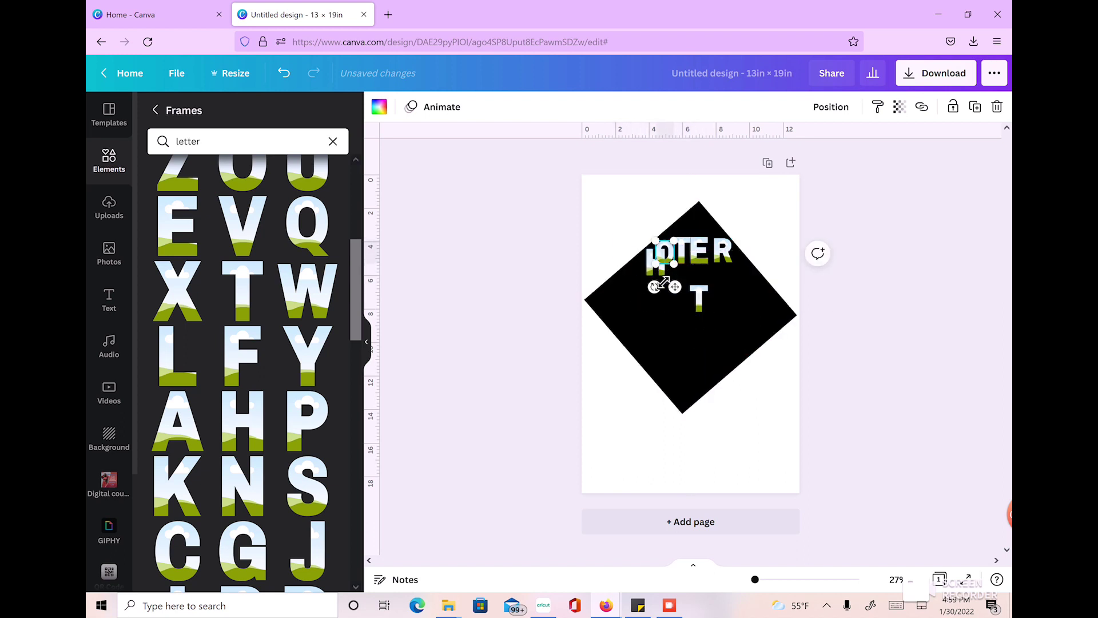
- Move the H, O and T frames into a row with the other letters to spell HOTTER across the diamond
drag(652, 269, 627, 262)
mouse_move(707, 312)
mouse_down()
mouse_move(669, 277)
mouse_move(701, 307)
mouse_up()
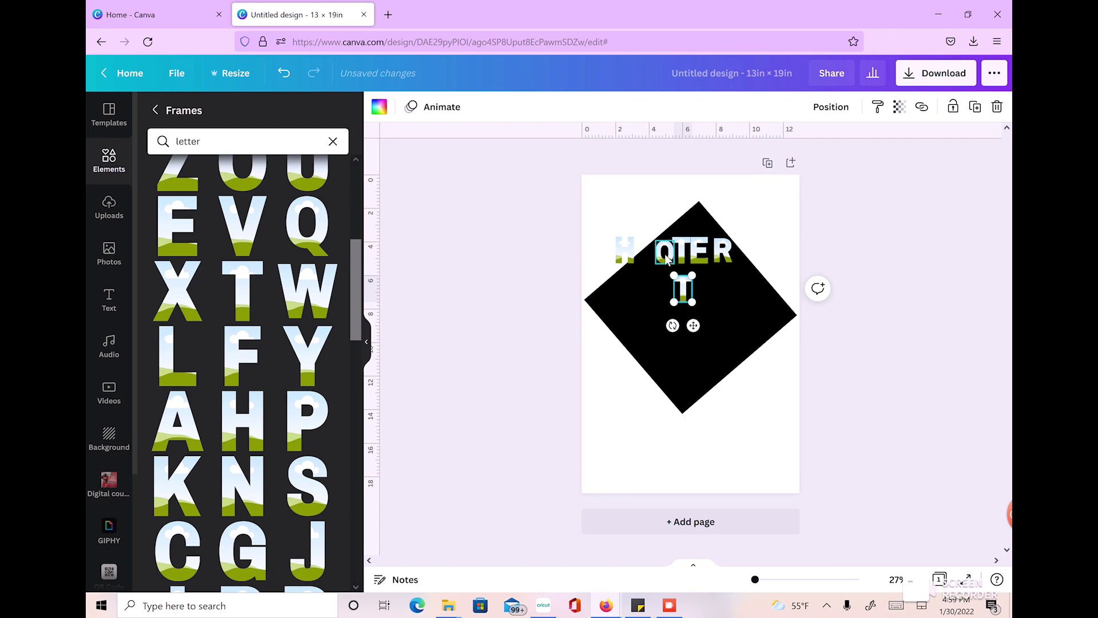
mouse_move(673, 264)
mouse_down()
mouse_move(656, 263)
mouse_move(662, 252)
mouse_move(667, 262)
mouse_up()
click(683, 289)
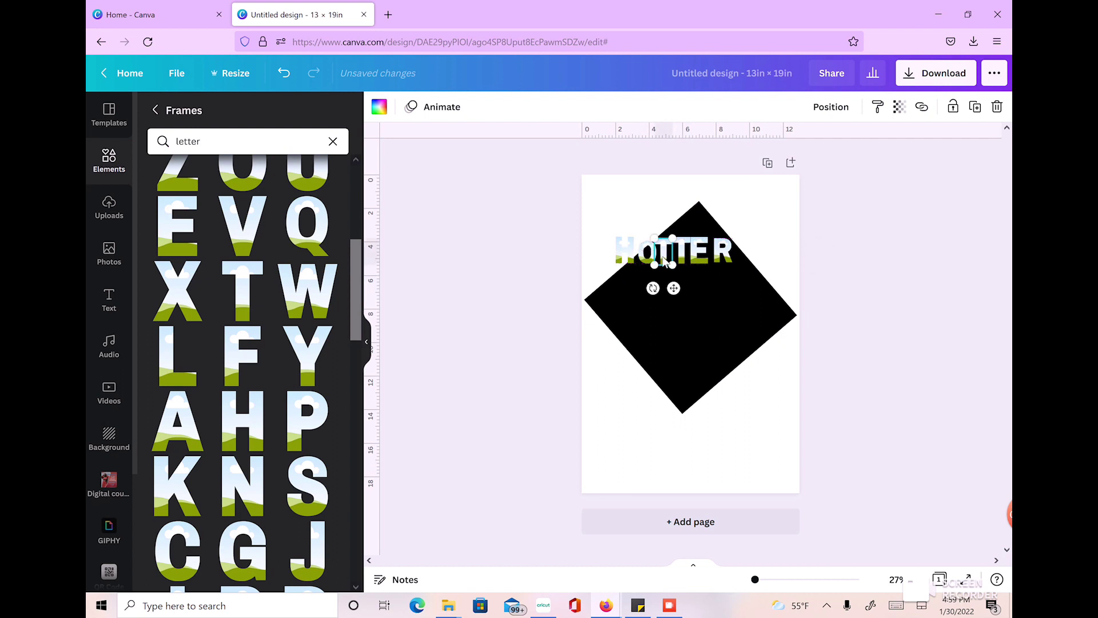
click(661, 321)
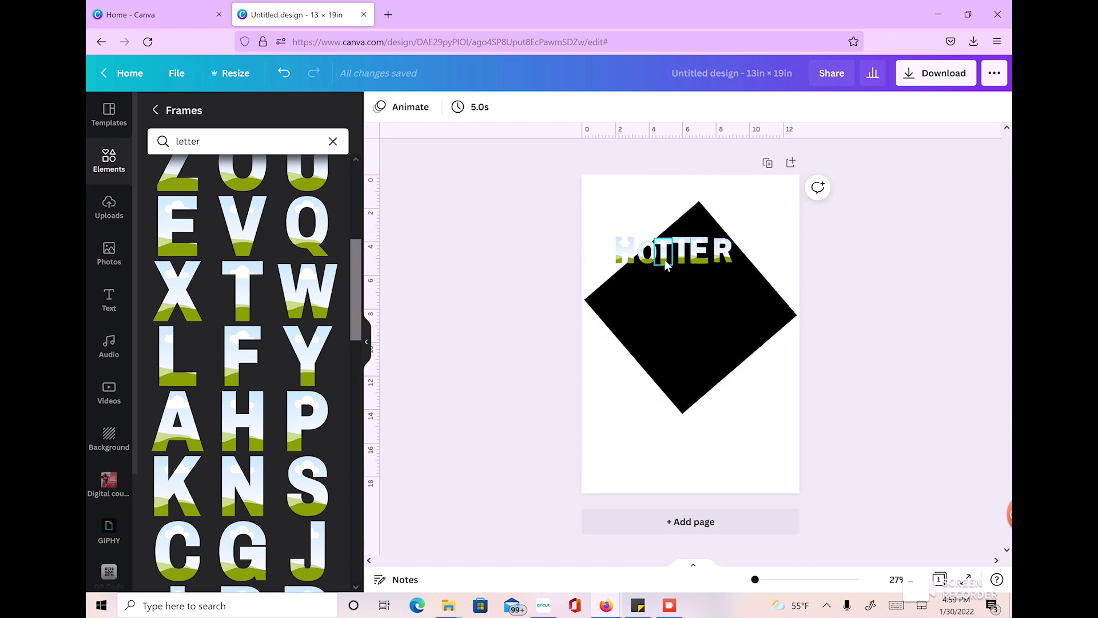
- Select all the HOTTER letter frames and tidy up their alignment and spacing
click(724, 255)
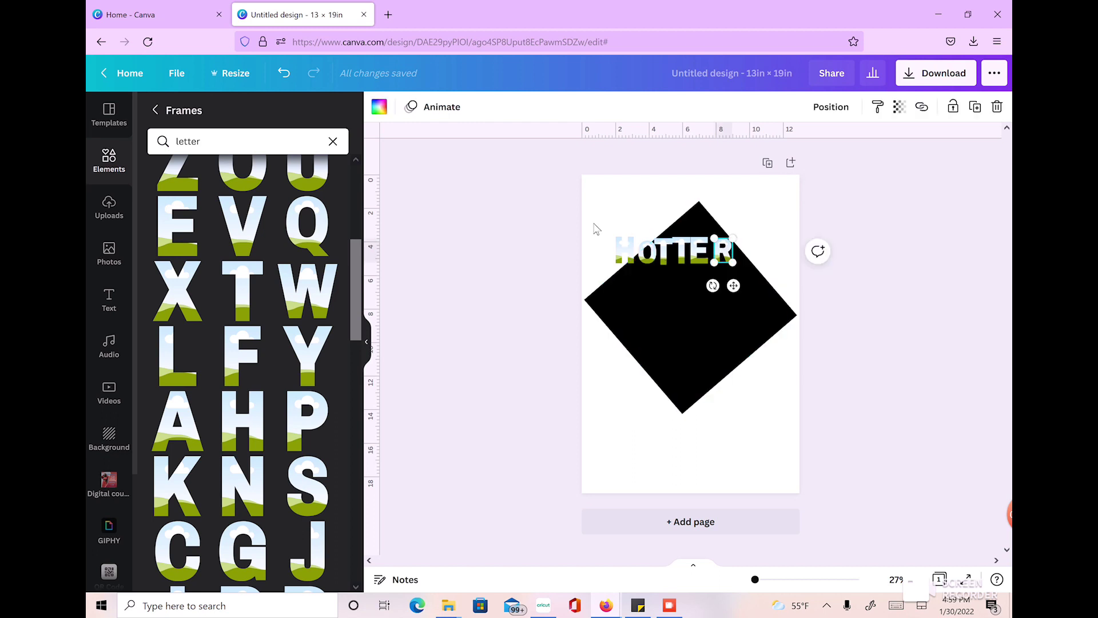
drag(594, 229, 755, 277)
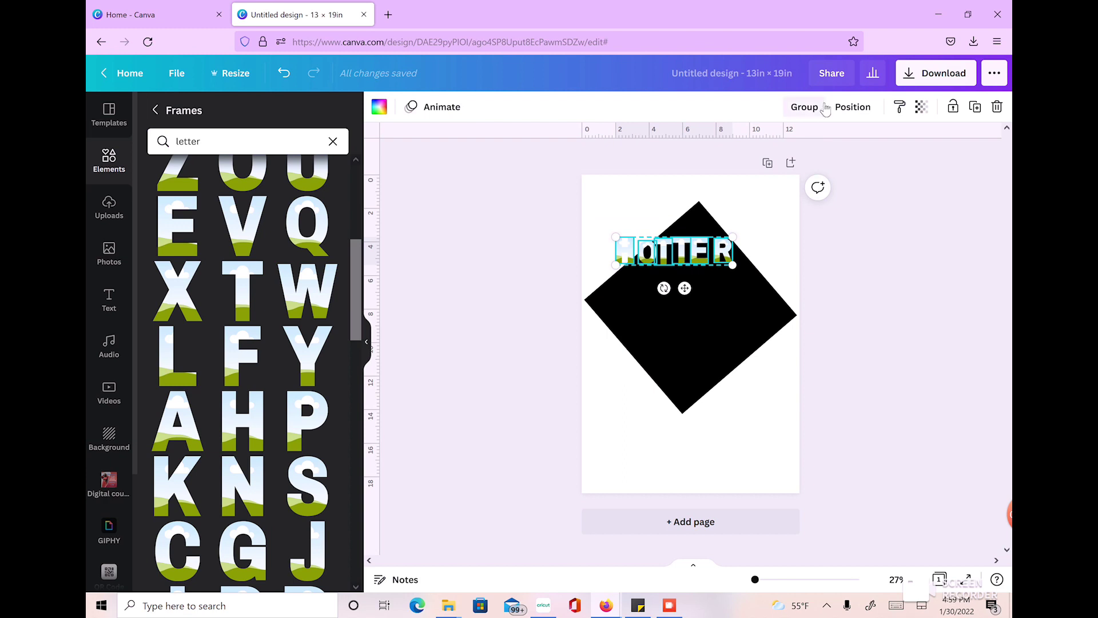
click(852, 107)
click(655, 363)
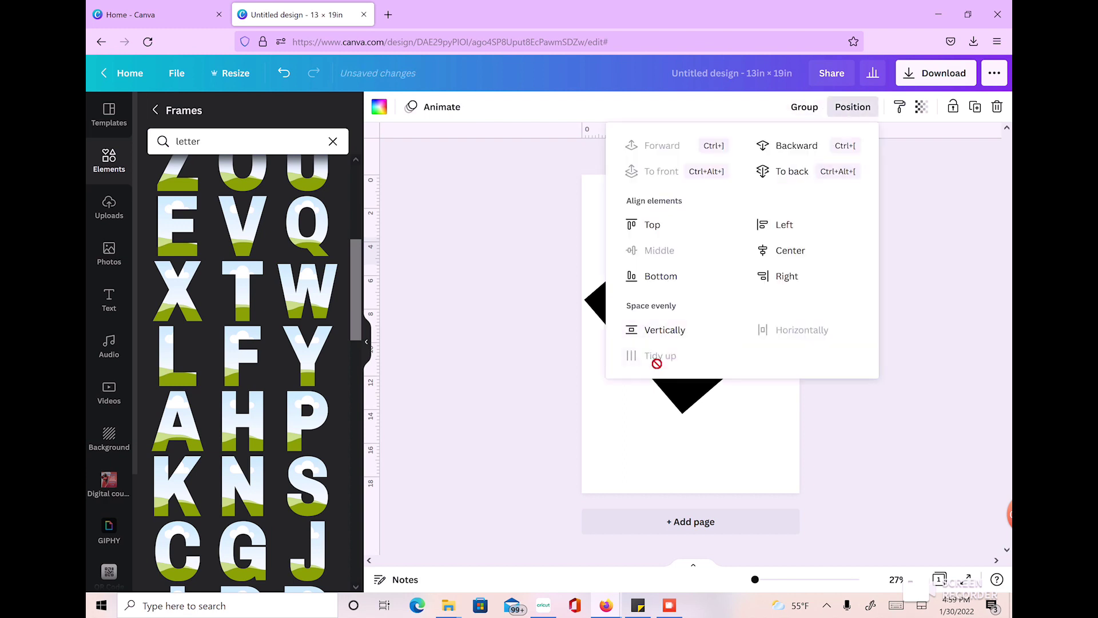
click(707, 390)
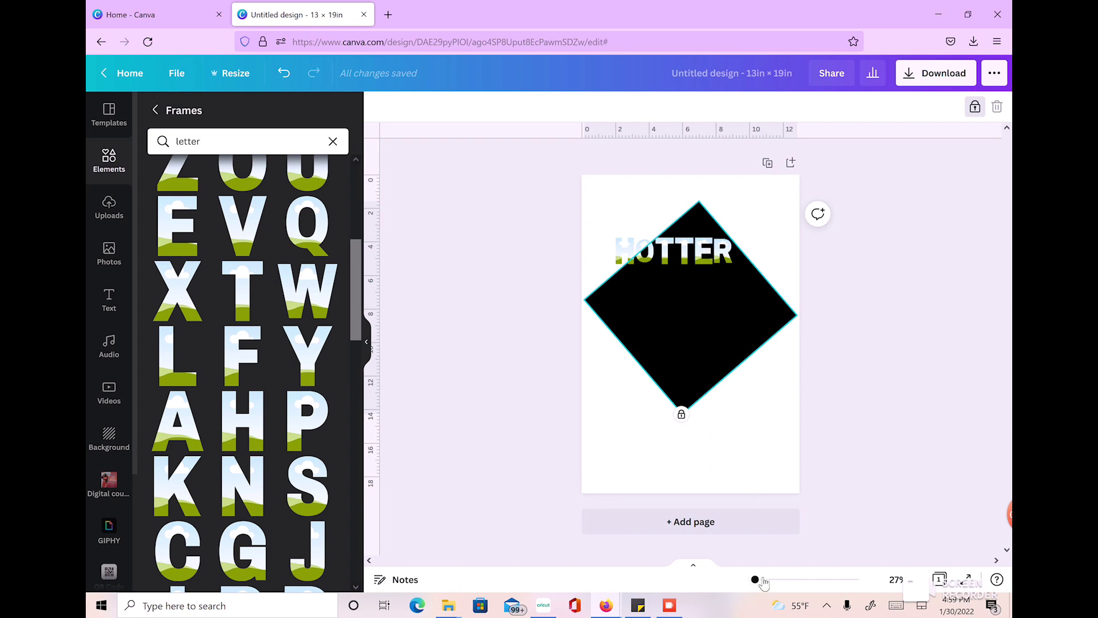
- Enlarge the O frame slightly towards the height of its neighbours and move the H frame up against it
drag(763, 582, 766, 582)
scroll(760, 457, up, 3)
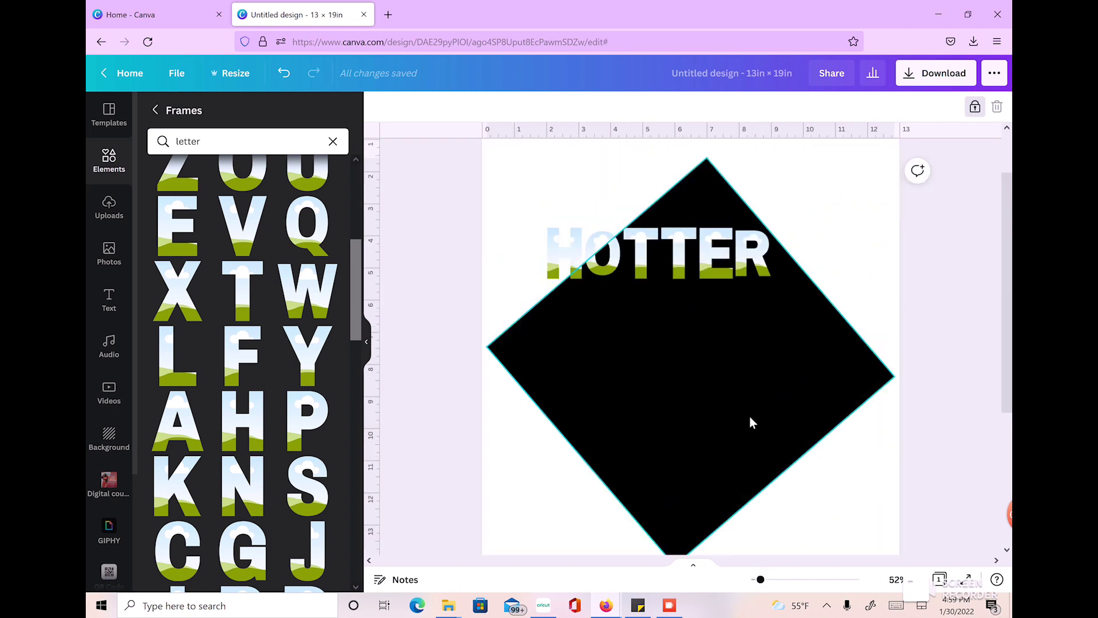
click(611, 262)
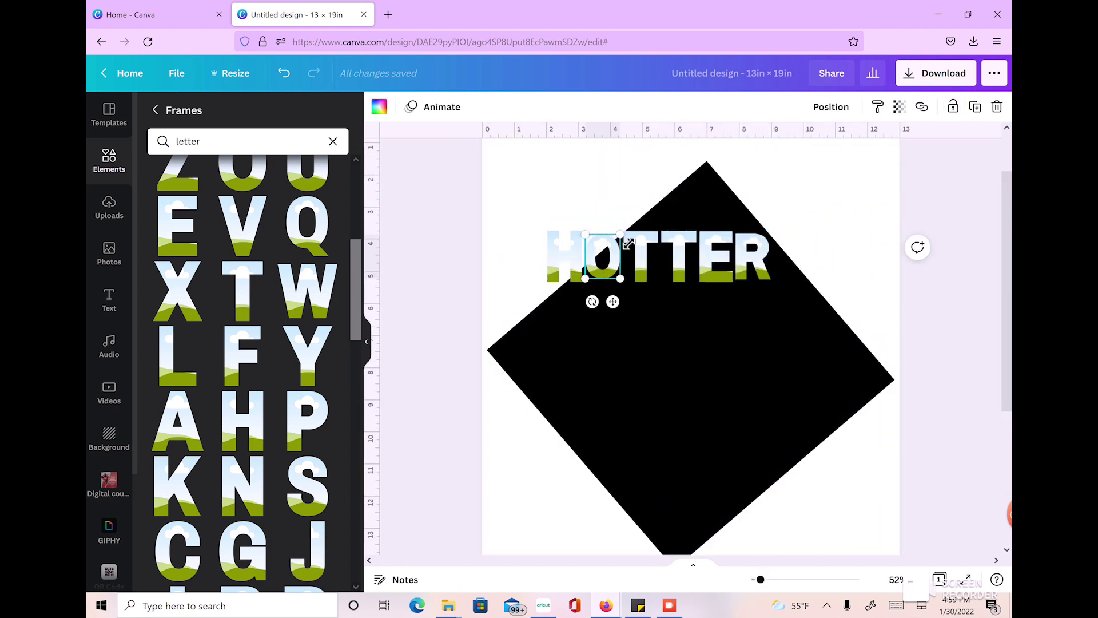
drag(628, 244, 634, 241)
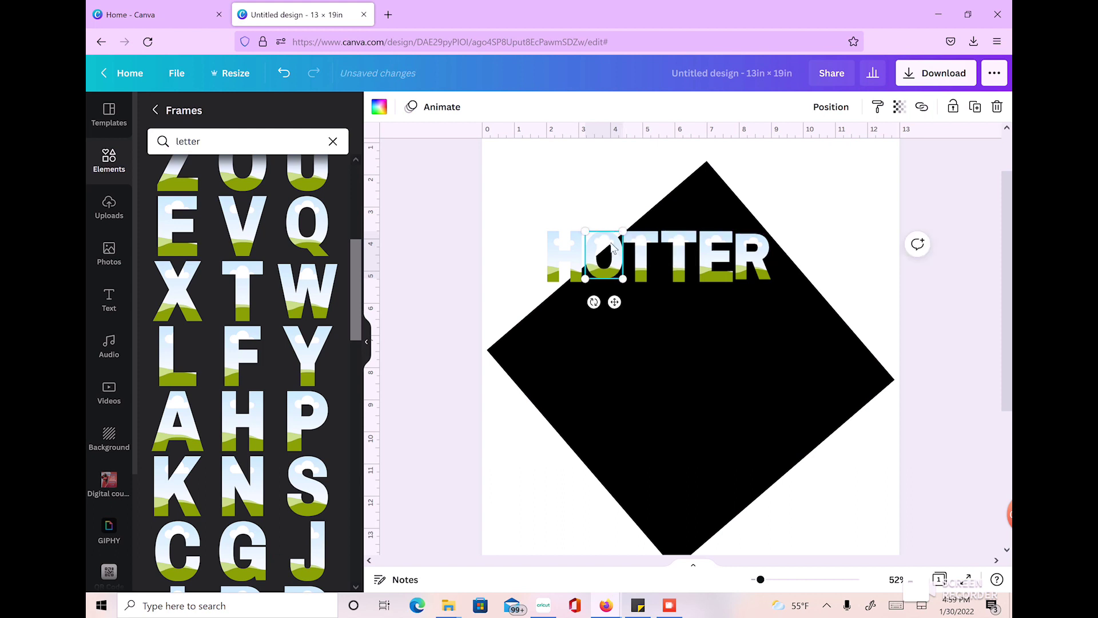
click(570, 256)
drag(570, 251, 576, 255)
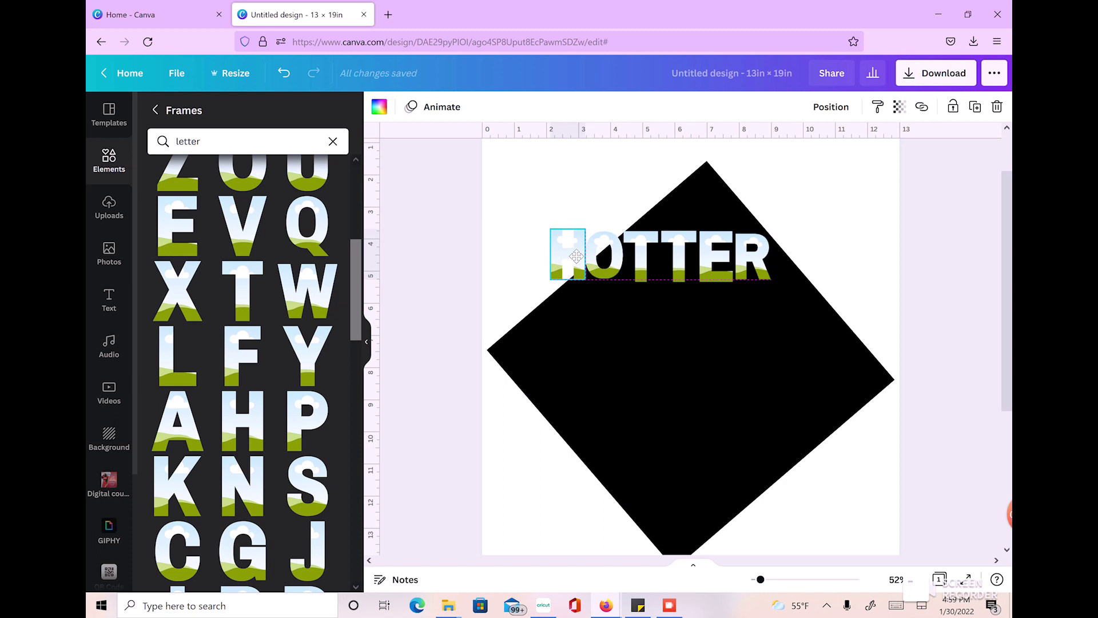
drag(576, 255, 575, 259)
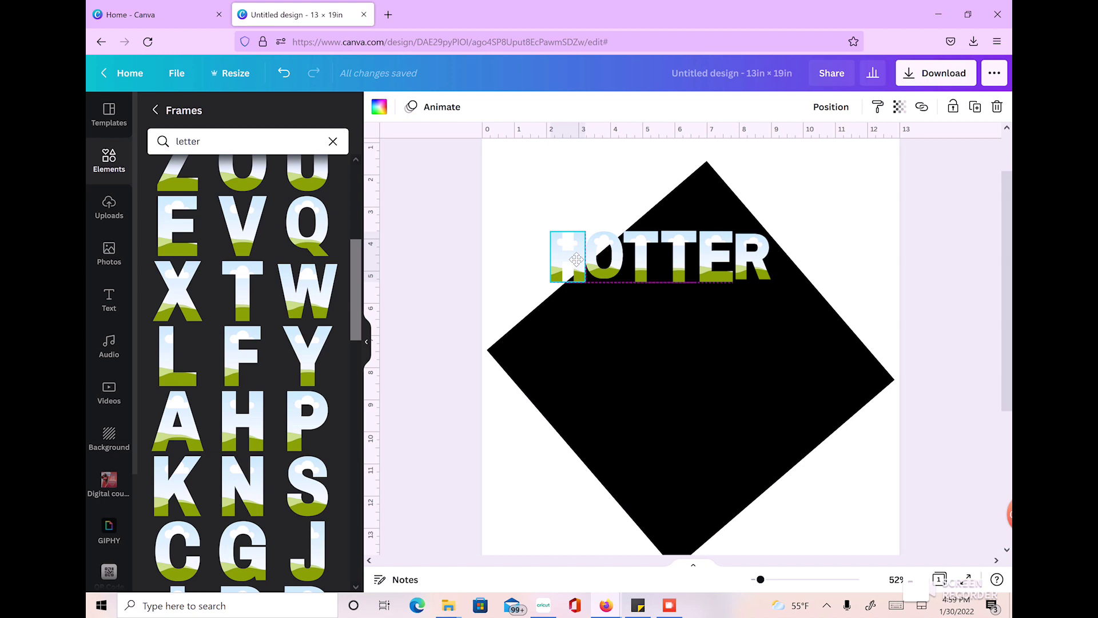
- Enlarge the R frame to match the height of the other letters in HOTTER
click(605, 260)
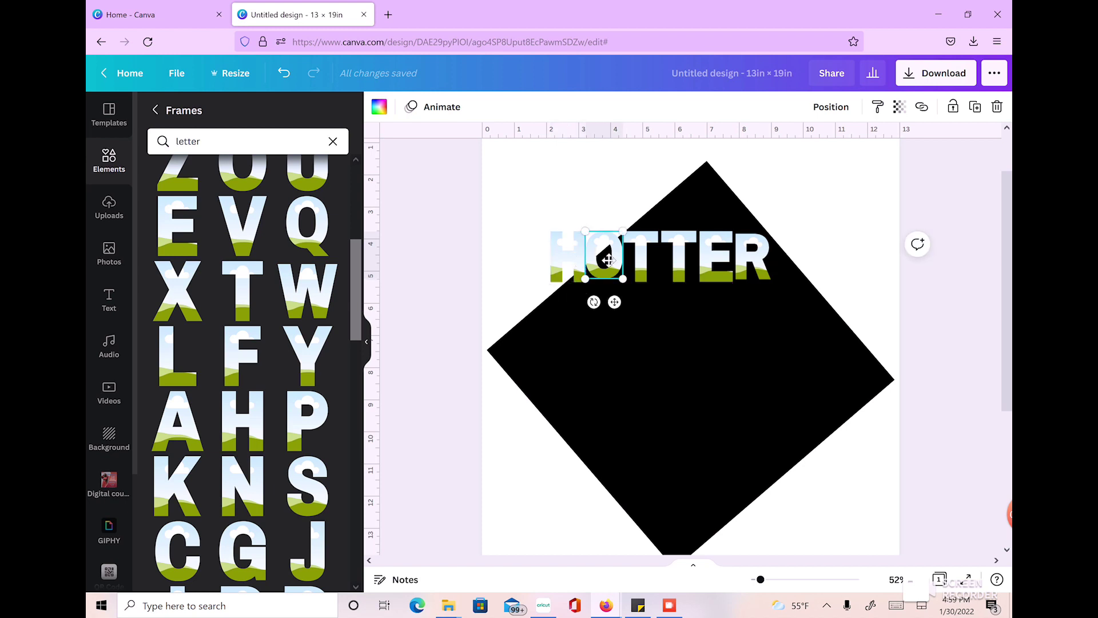
click(639, 260)
click(710, 260)
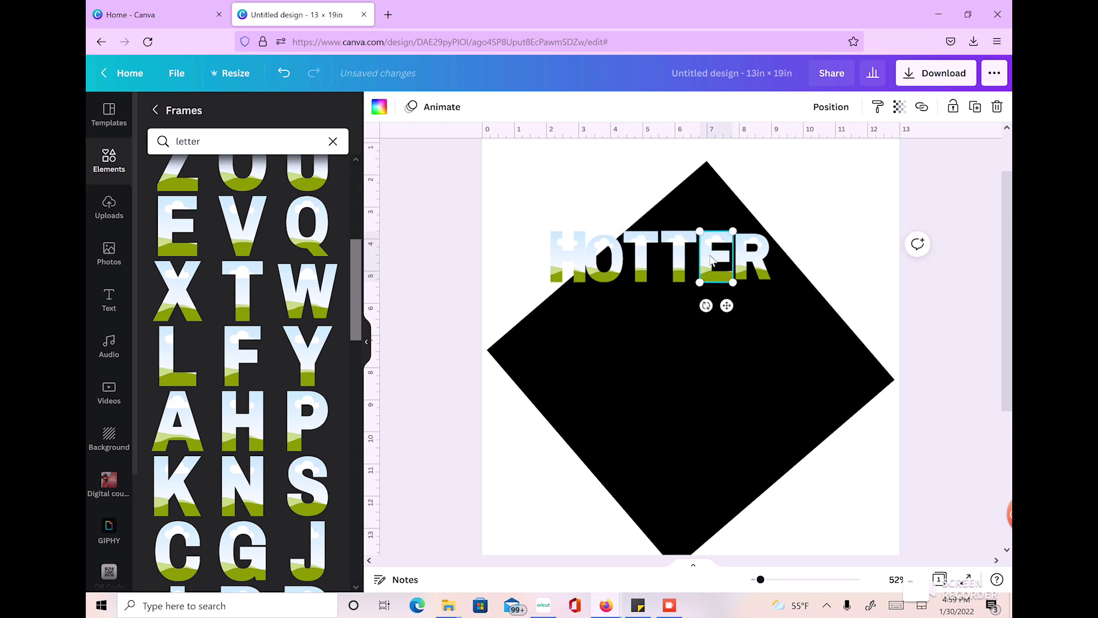
drag(717, 266, 786, 241)
click(755, 260)
- Nudge the E frame horizontally until it sits evenly between the second T and the R
click(707, 263)
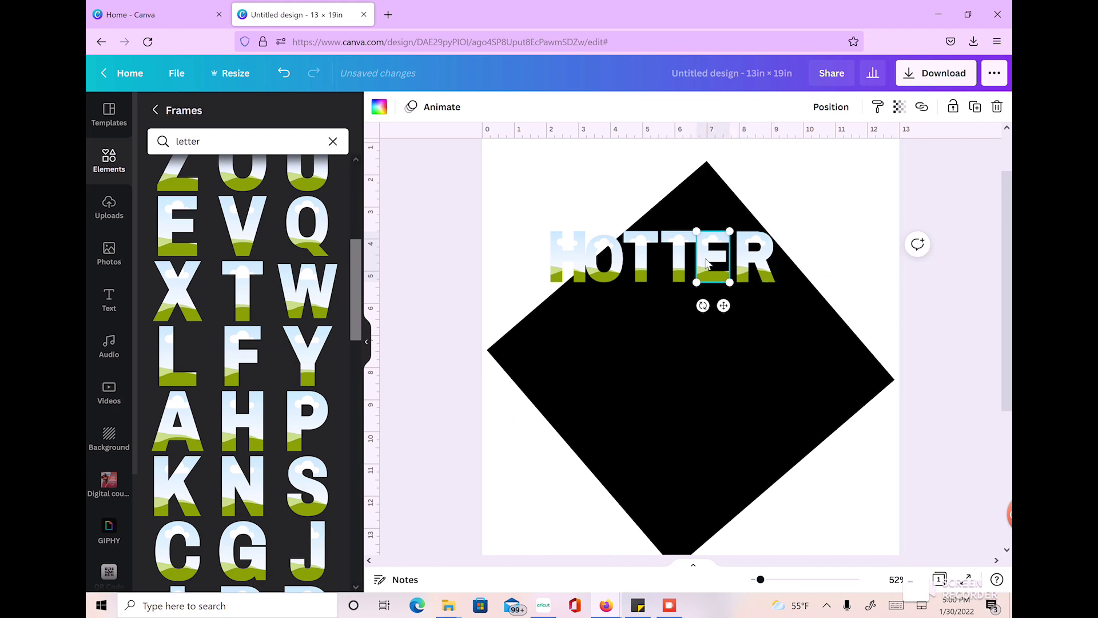
drag(715, 266, 715, 266)
key(Right)
key(Right)
key(Right)
key(Right)
key(Right)
key(Right)
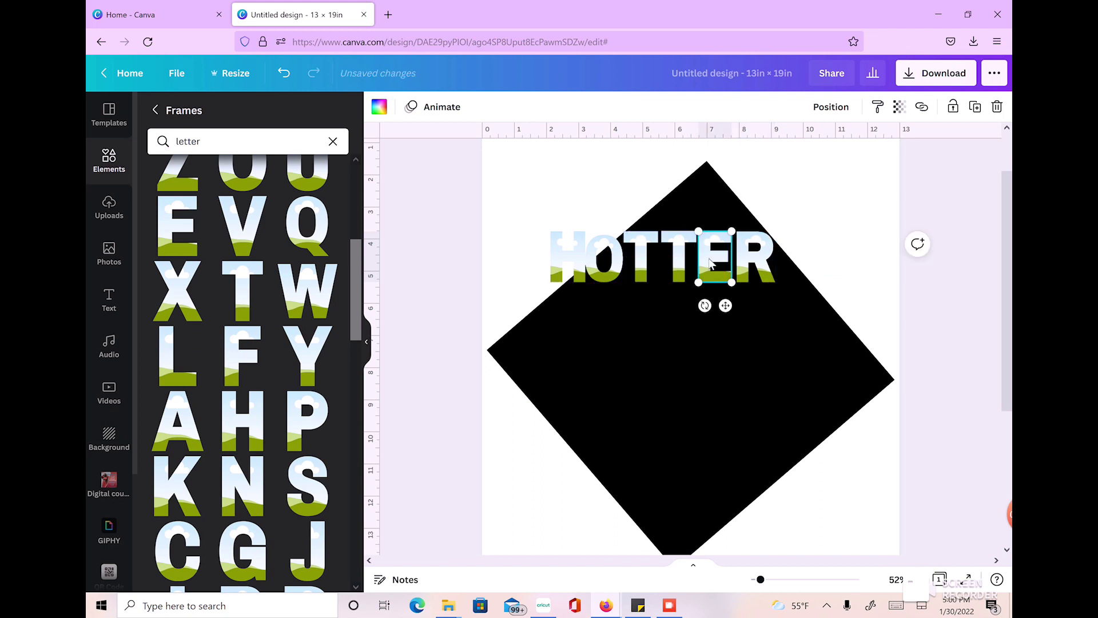
key(Right)
key(Right)
key(Right)
key(Right)
key(Right)
key(Right)
key(Left)
key(Left)
key(Left)
key(Left)
key(Left)
key(Left)
- Enlarge the O frame to the full letter height and shift the H and O slightly left to even the spacing
click(607, 255)
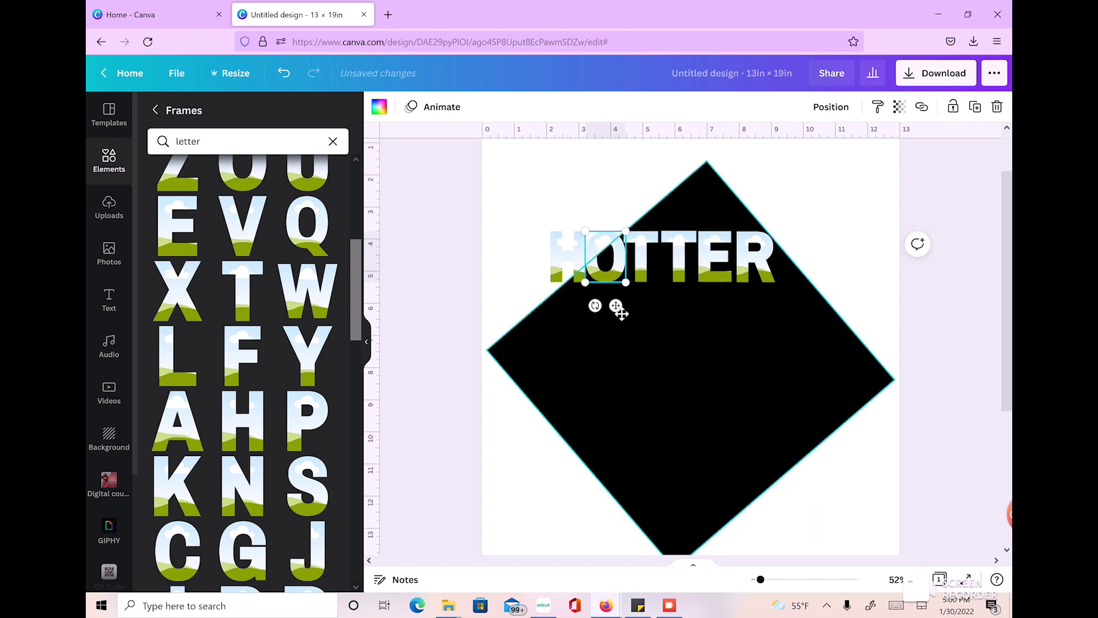
click(553, 269)
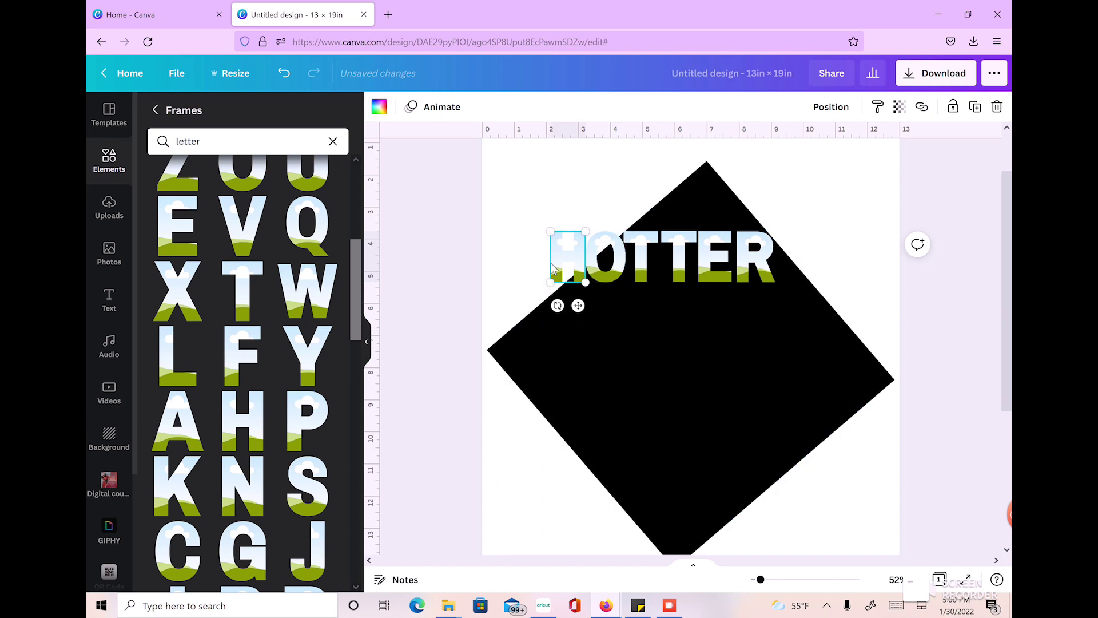
drag(552, 269, 617, 260)
click(606, 258)
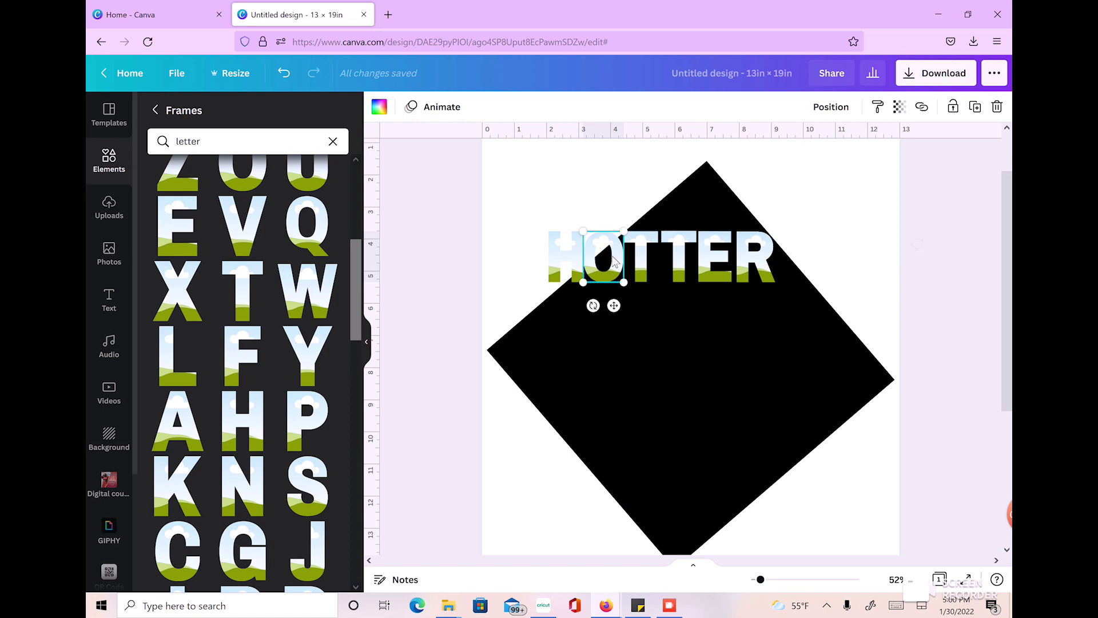
click(621, 289)
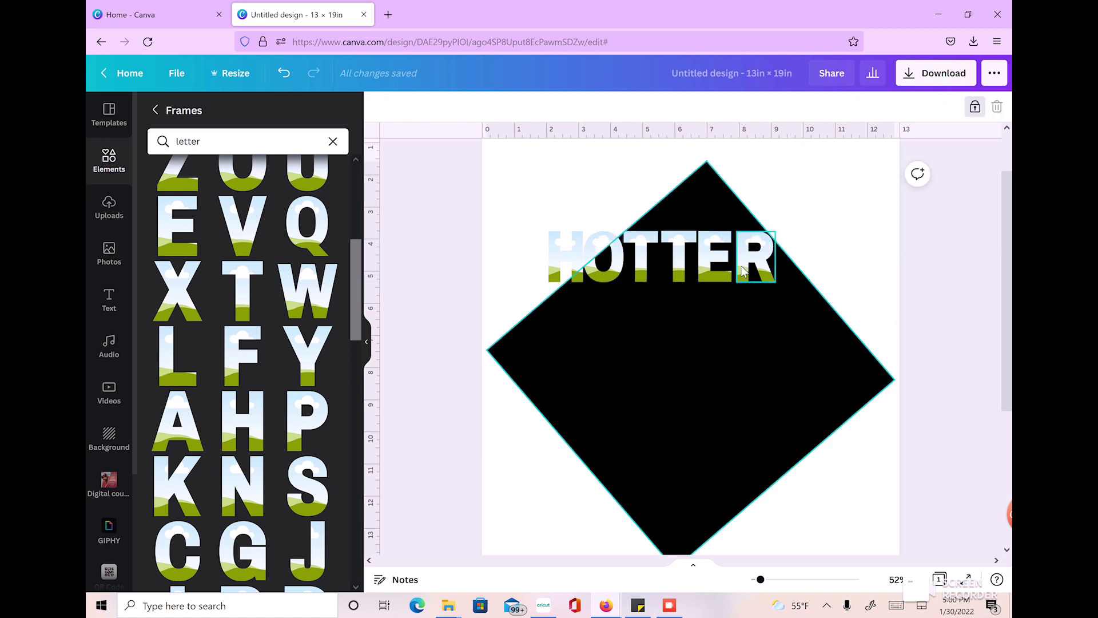
- Scale the whole word HOTTER down to about 5 in wide and place it inside the upper part of the black diamond
drag(524, 223, 827, 290)
drag(686, 263, 715, 351)
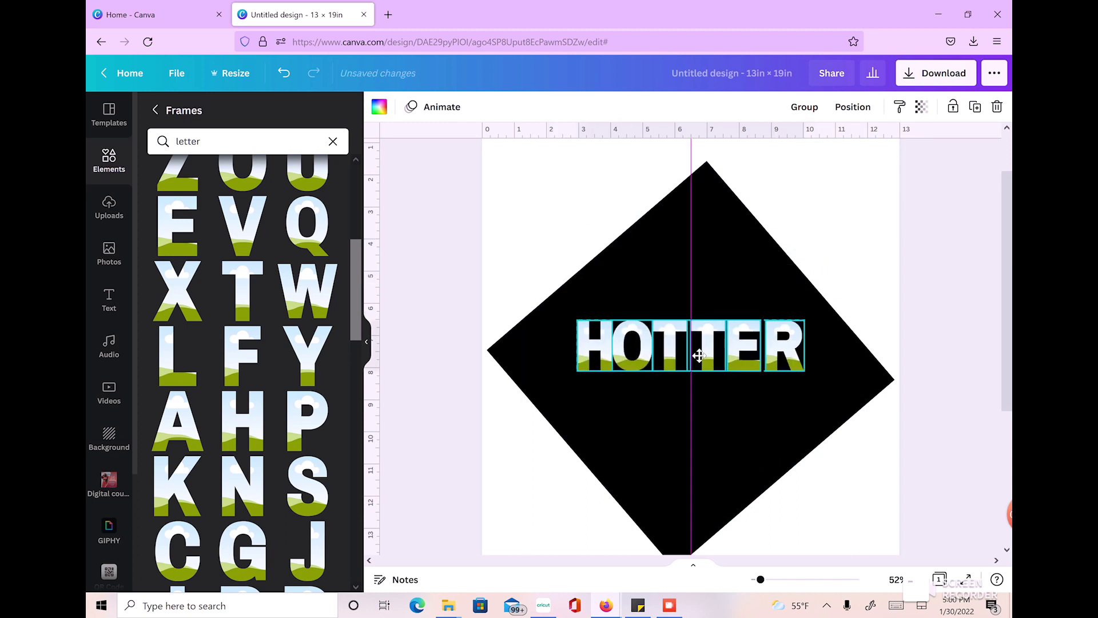
drag(577, 320, 630, 370)
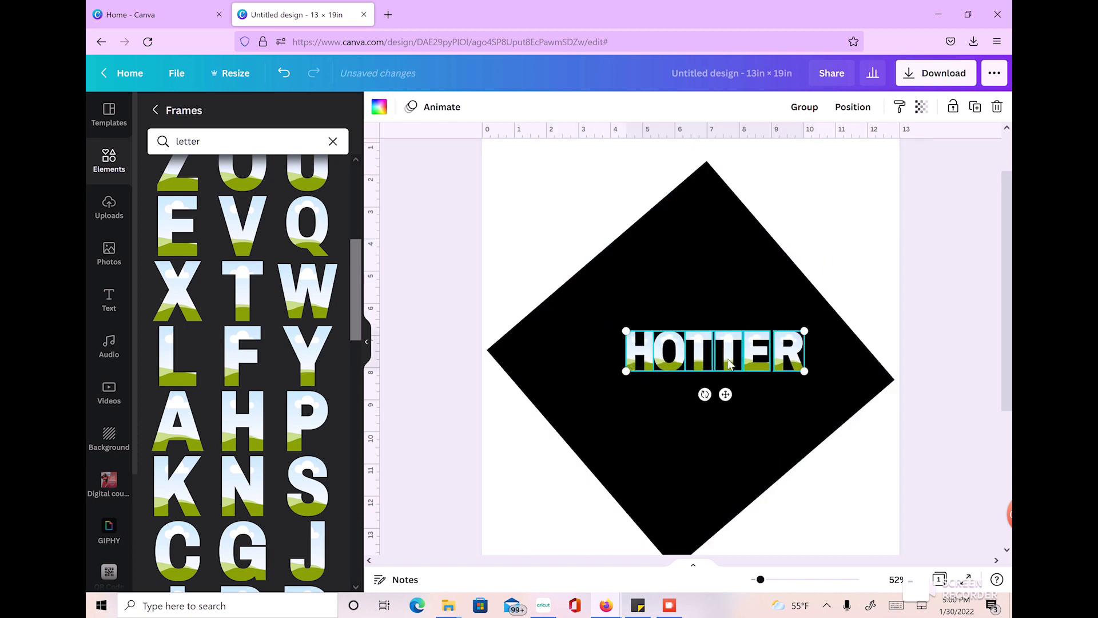
drag(732, 359, 714, 262)
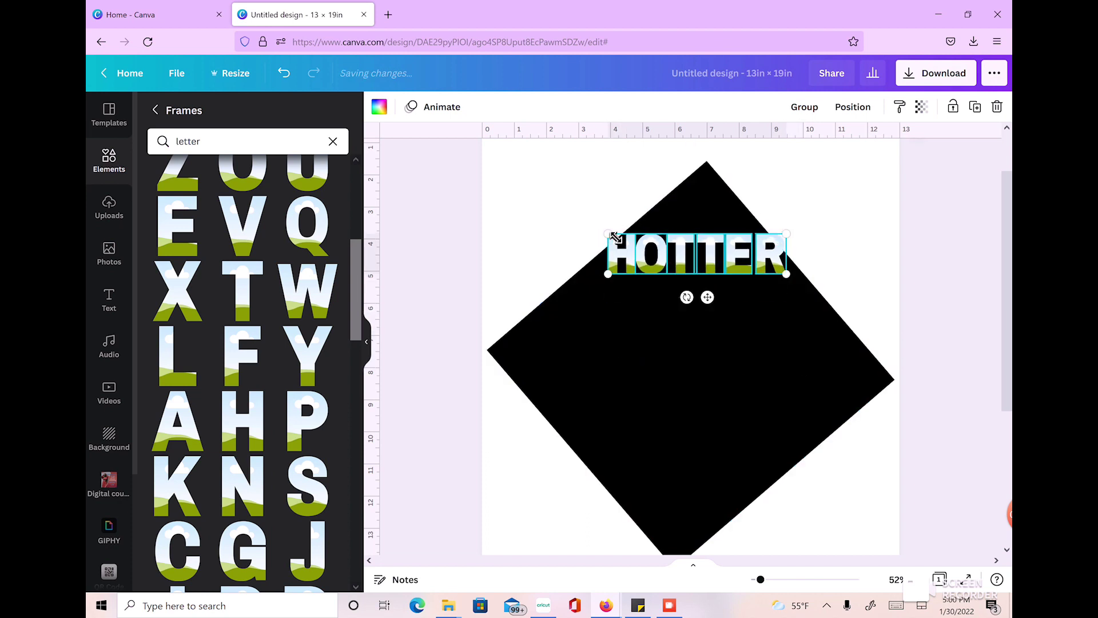
drag(627, 248, 644, 252)
drag(748, 260, 741, 266)
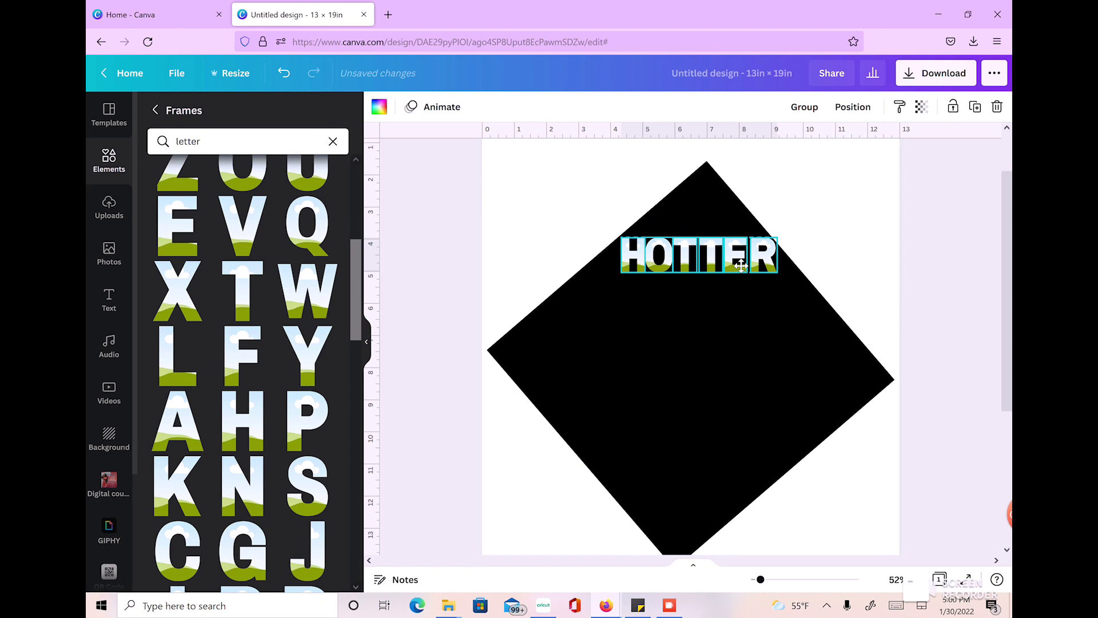
click(845, 226)
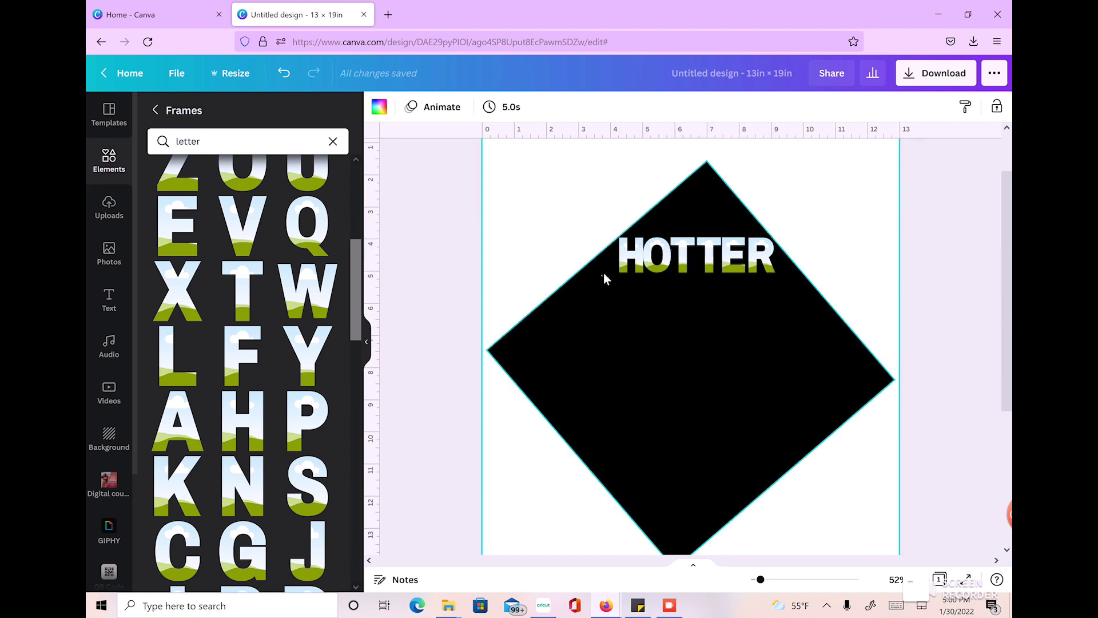
- Group the six HOTTER letter frames, scale the group to about 4.7 in wide and center it in the upper part of the black diamond
drag(605, 279, 808, 247)
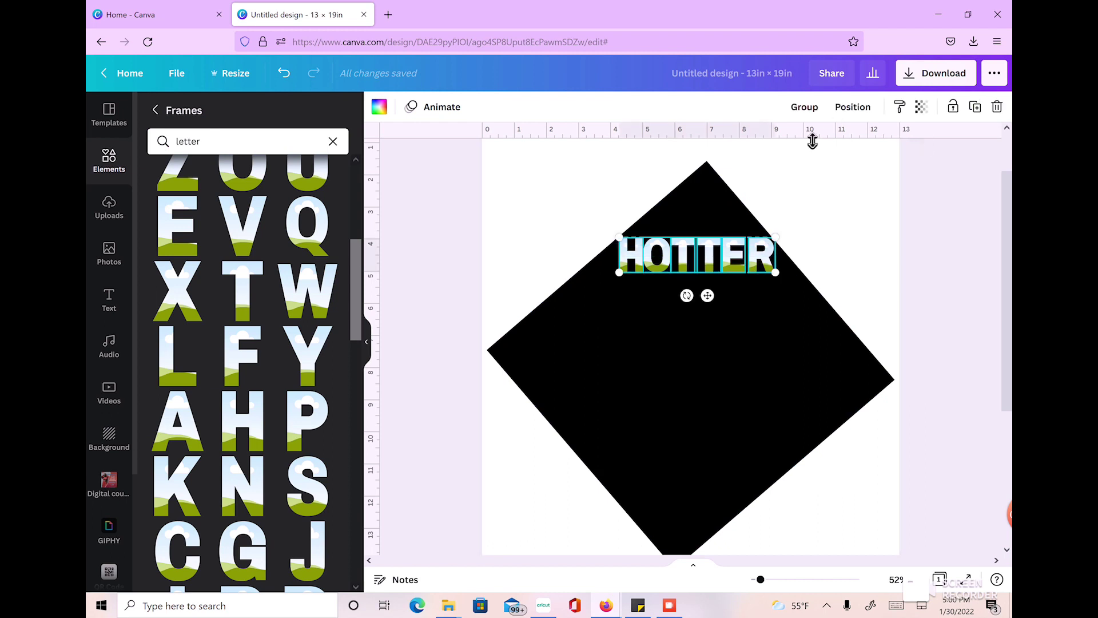
click(809, 110)
drag(707, 257, 666, 304)
drag(744, 297, 731, 320)
drag(657, 307, 711, 259)
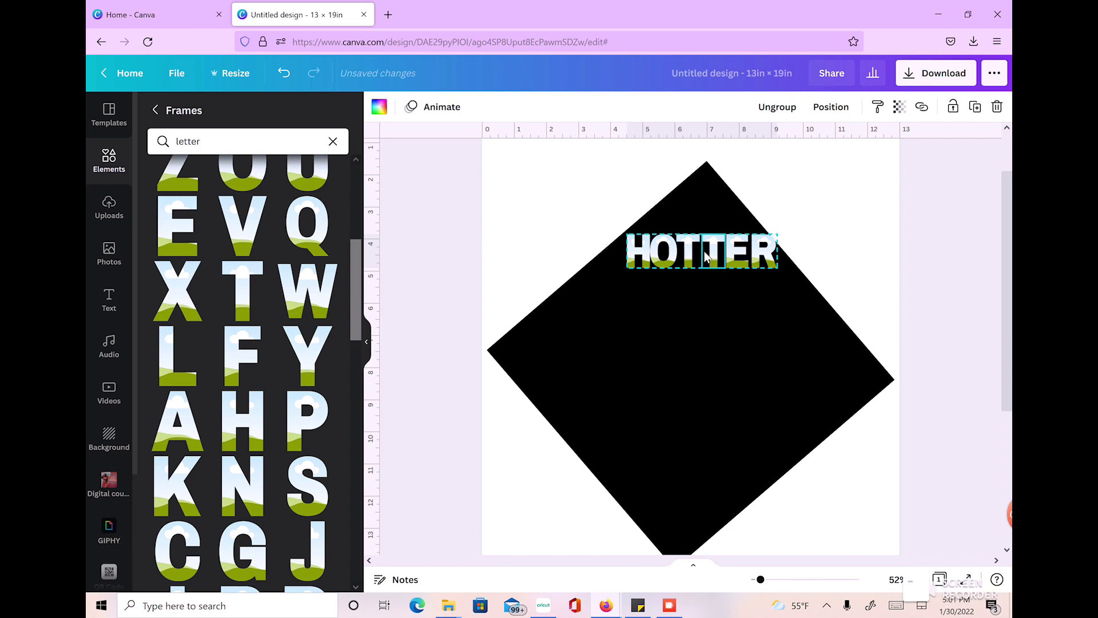
drag(778, 235, 781, 244)
drag(704, 267, 705, 261)
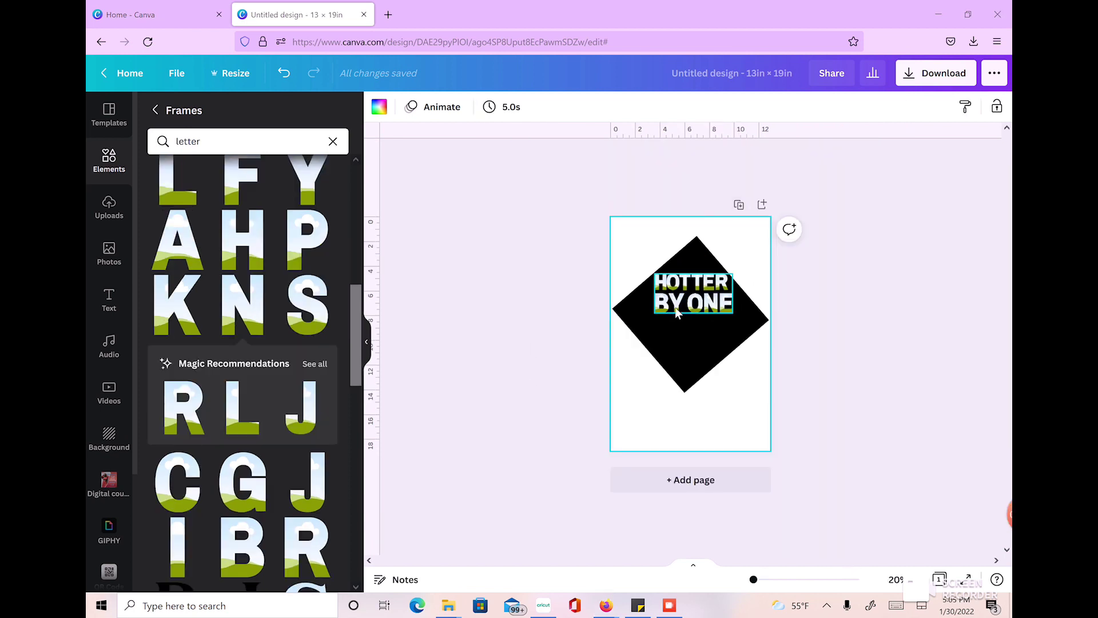
- Deselect the grouped HOTTER BY ONE lettering, search the elements for flames and limit the results to photos
click(705, 290)
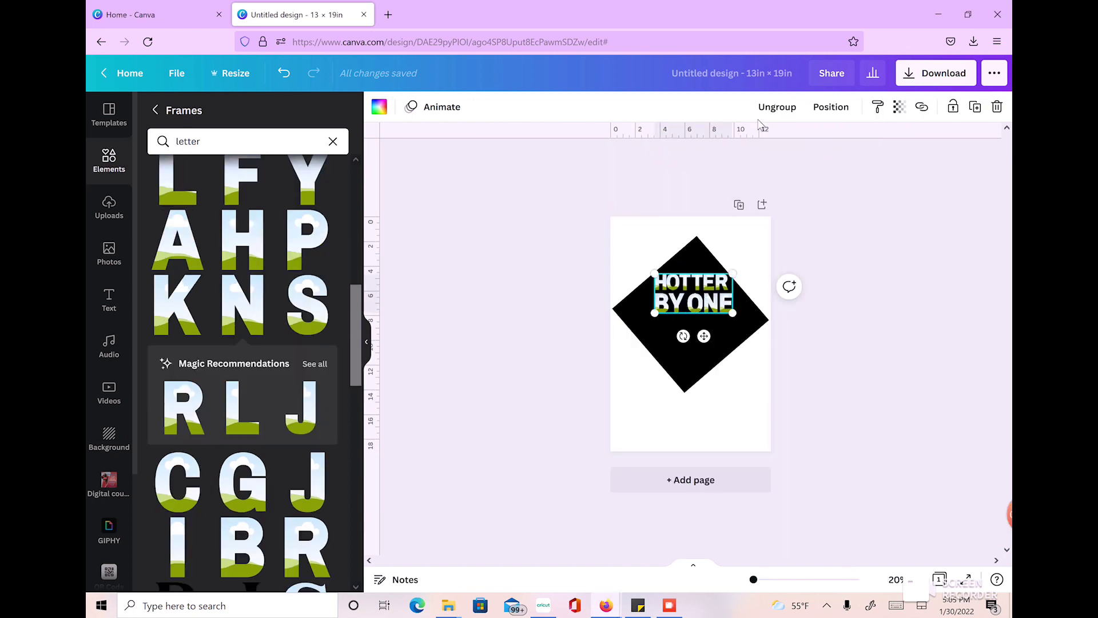
click(678, 417)
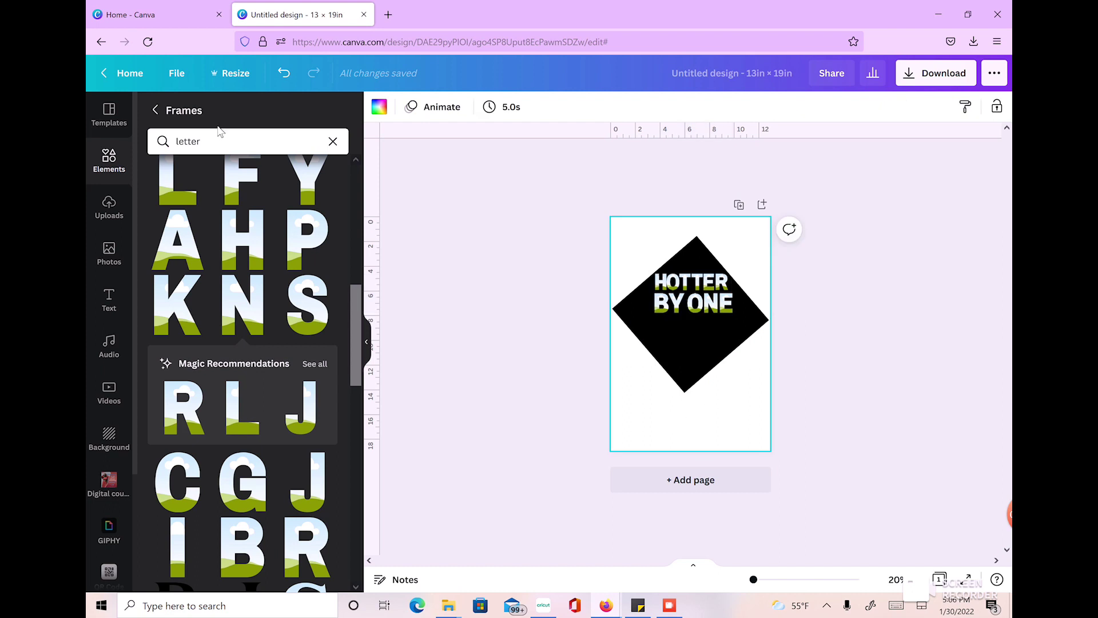
click(114, 171)
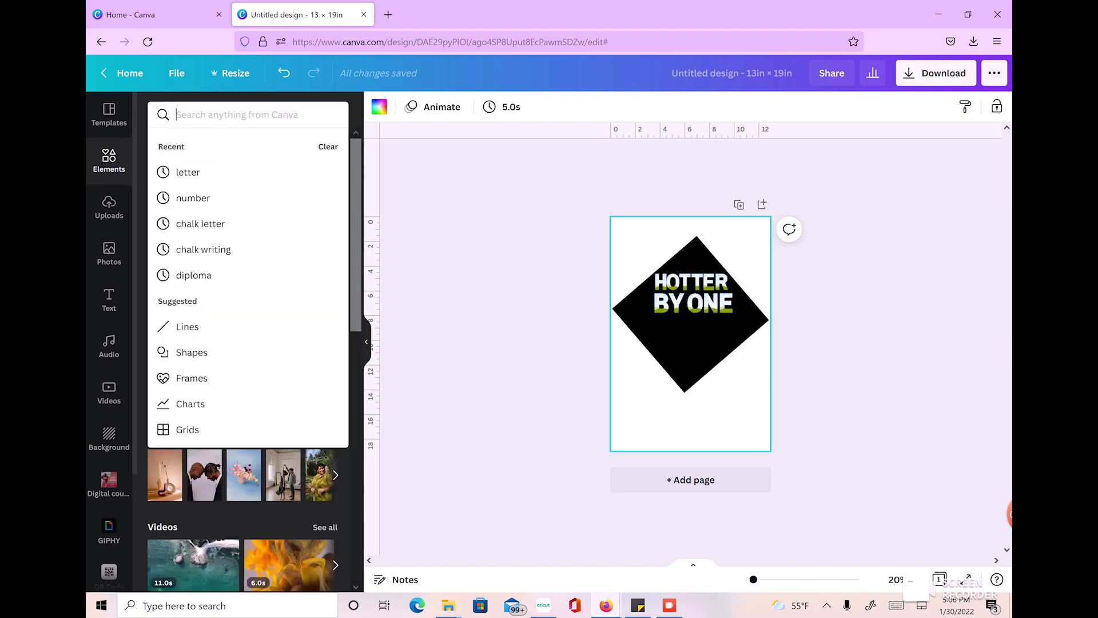
text(flames)
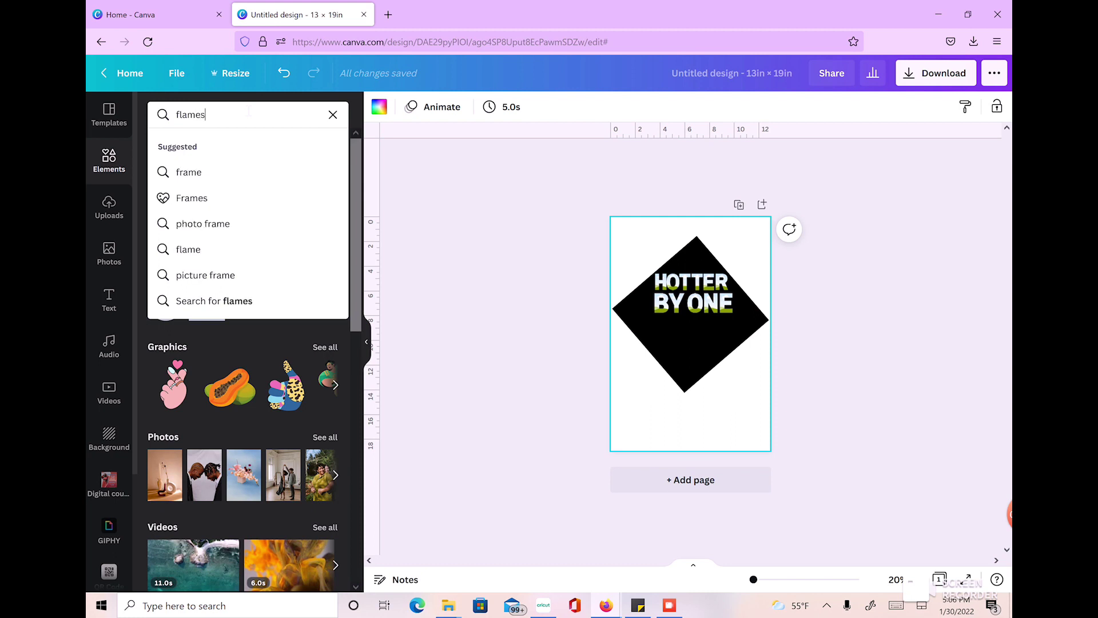
key(Return)
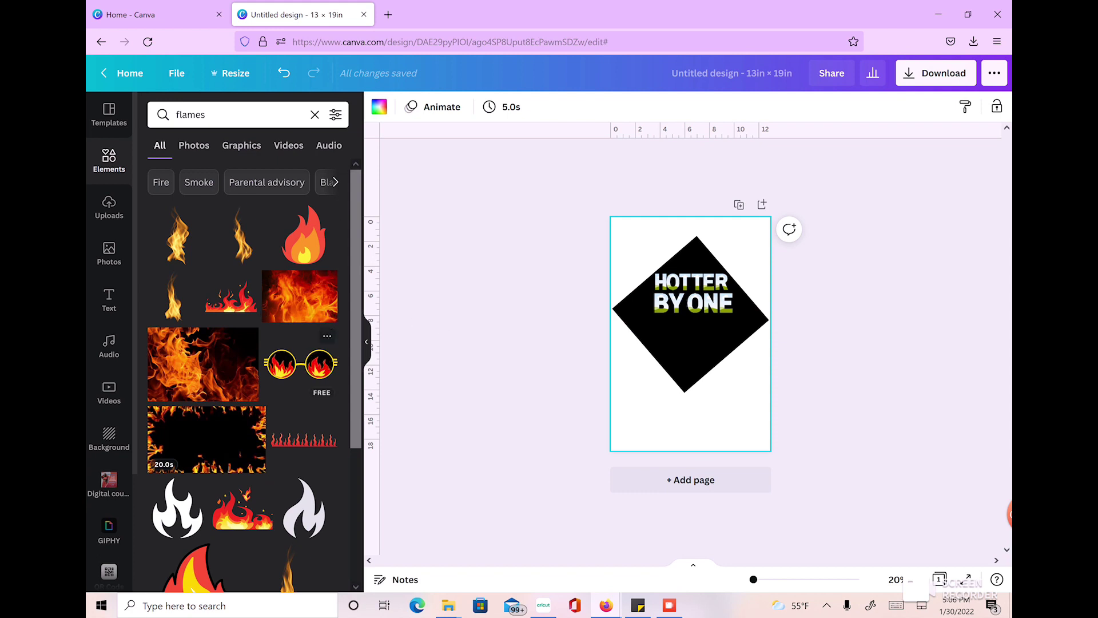
click(194, 146)
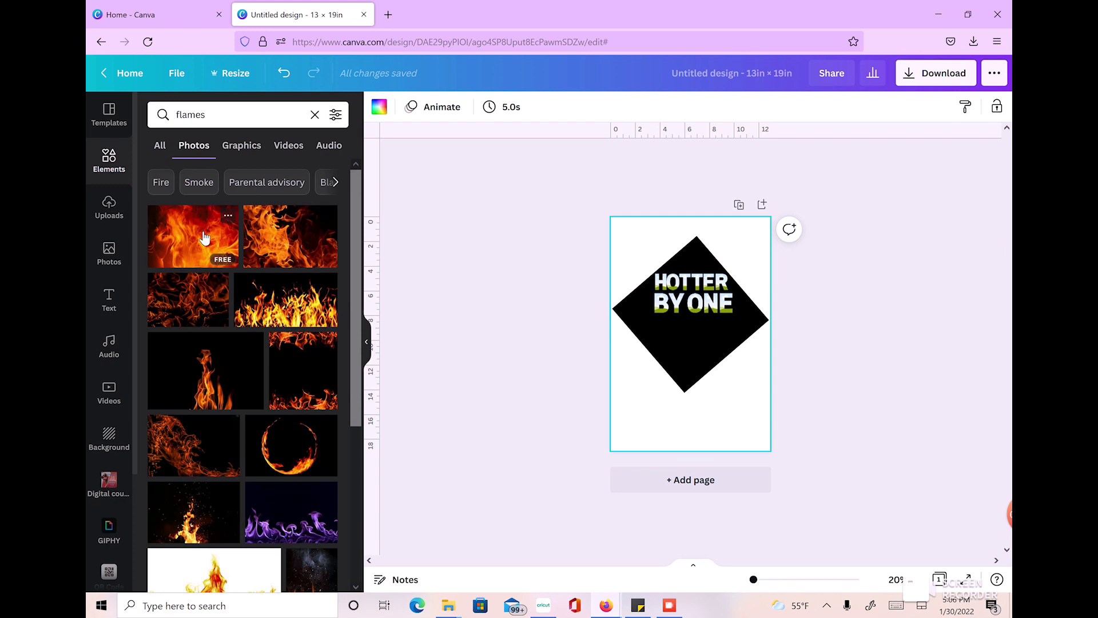
- Add five different flame photos to the page, including bright orange, dark red and dense full-frame fire textures
click(204, 237)
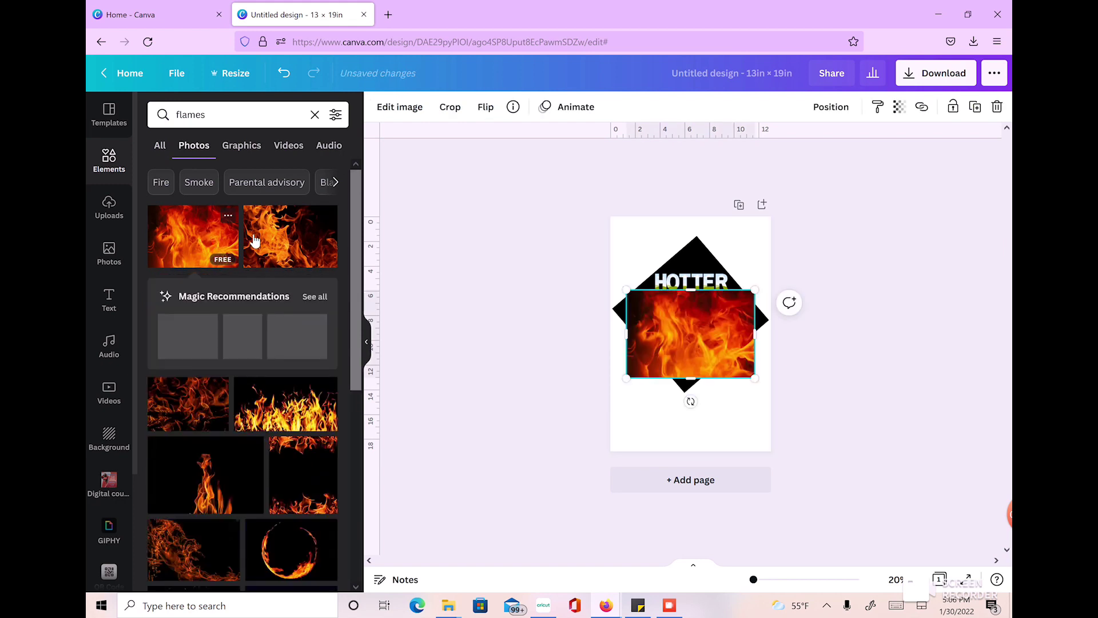
click(306, 233)
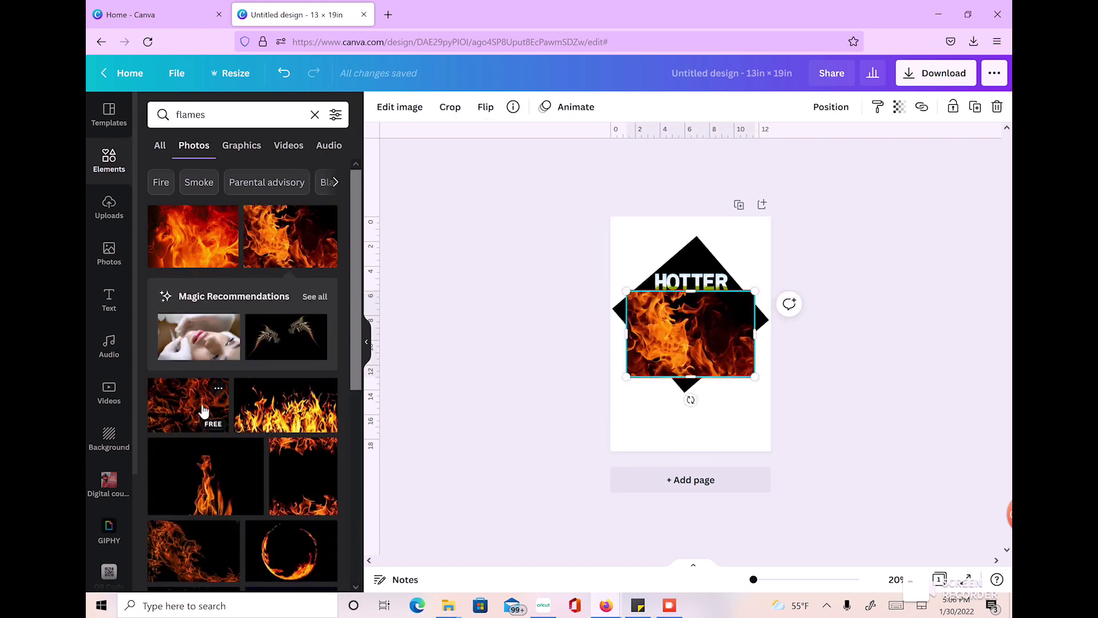
click(204, 410)
scroll(303, 340, down, 7)
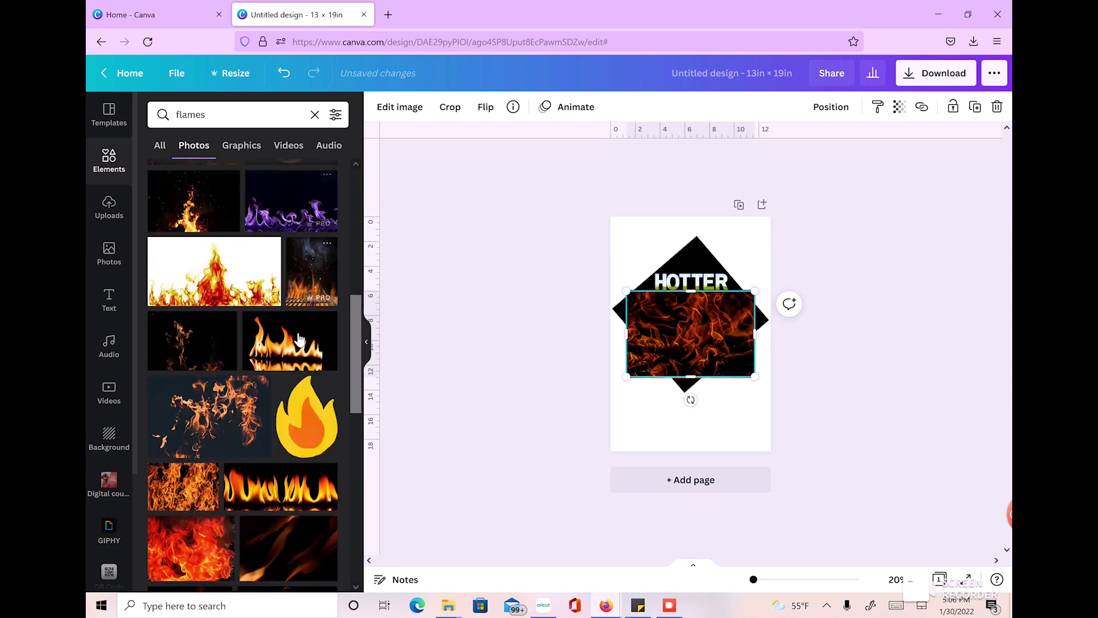
scroll(298, 339, down, 2)
click(189, 407)
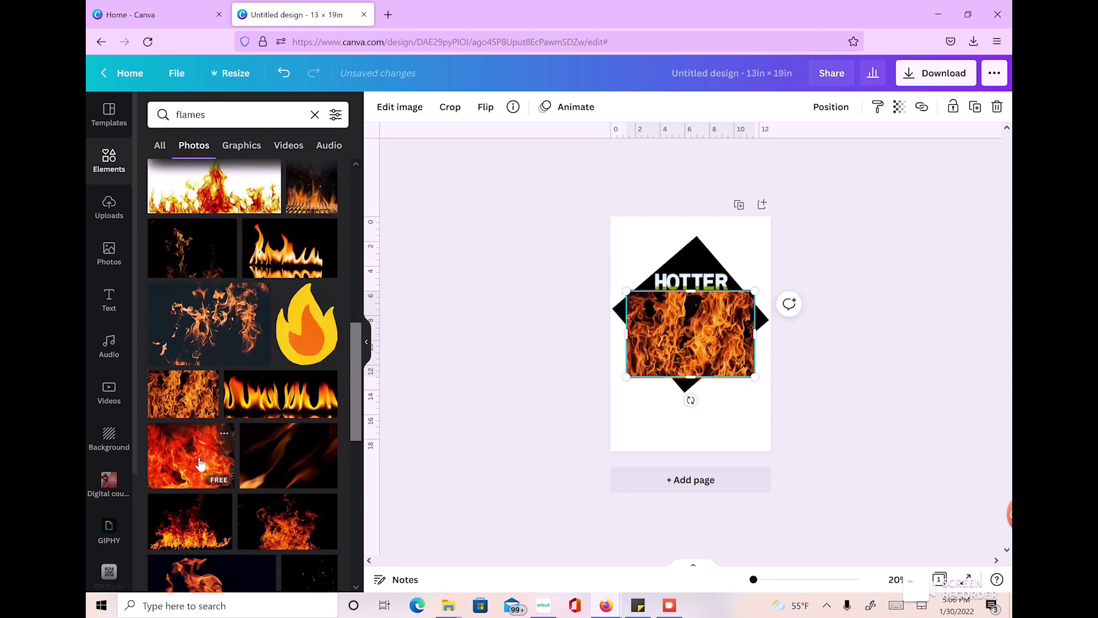
click(202, 463)
- Shrink the flame photos and gather them near the page bottom, with the bright orange one about 3.8 in wide below the lettering, and duplicate it
mouse_move(705, 331)
mouse_down()
mouse_move(706, 431)
mouse_move(719, 350)
mouse_move(657, 520)
mouse_move(727, 412)
mouse_move(713, 411)
mouse_move(772, 387)
mouse_move(674, 449)
mouse_move(747, 422)
mouse_move(662, 355)
mouse_move(669, 380)
mouse_move(725, 330)
mouse_move(711, 426)
mouse_move(613, 446)
mouse_move(777, 341)
mouse_move(749, 420)
mouse_move(675, 343)
mouse_move(696, 331)
mouse_up()
mouse_move(658, 372)
mouse_down()
mouse_move(644, 309)
mouse_move(660, 276)
mouse_move(686, 350)
mouse_move(675, 359)
mouse_up()
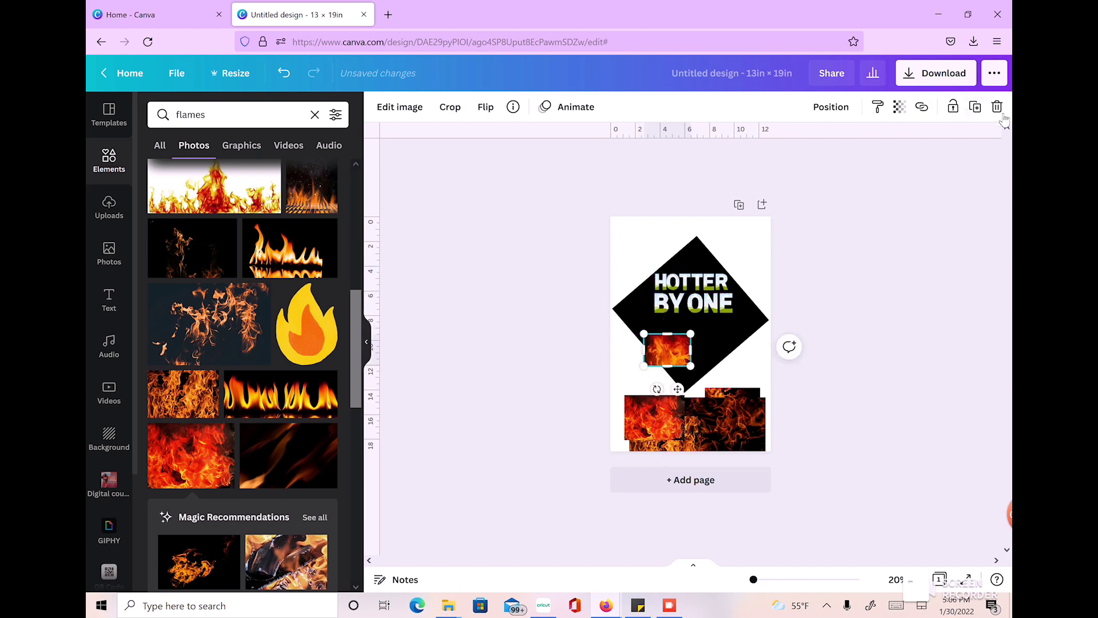
click(975, 107)
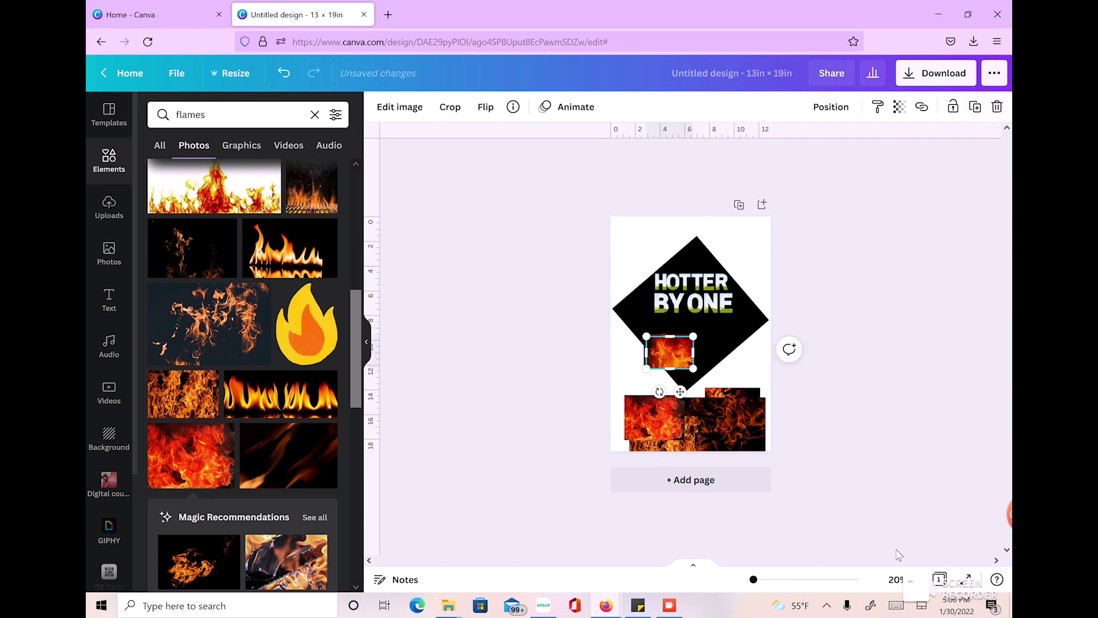
- Fill the H frame of HOTTER with the duplicated orange flame photo and shift the image inside the letter
drag(753, 580, 760, 580)
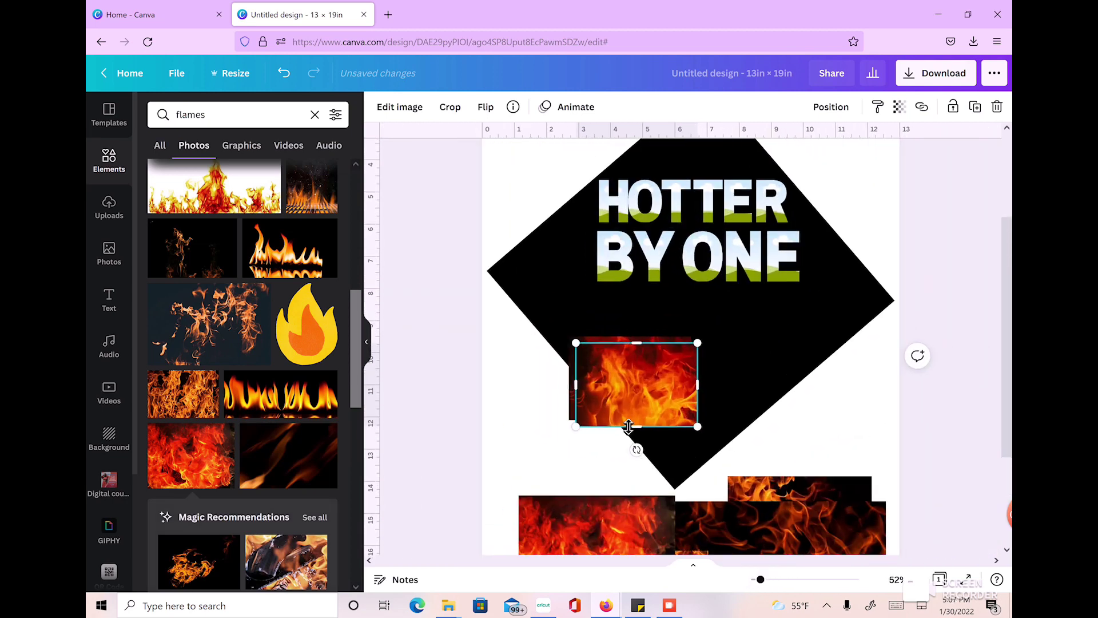
drag(624, 397, 613, 211)
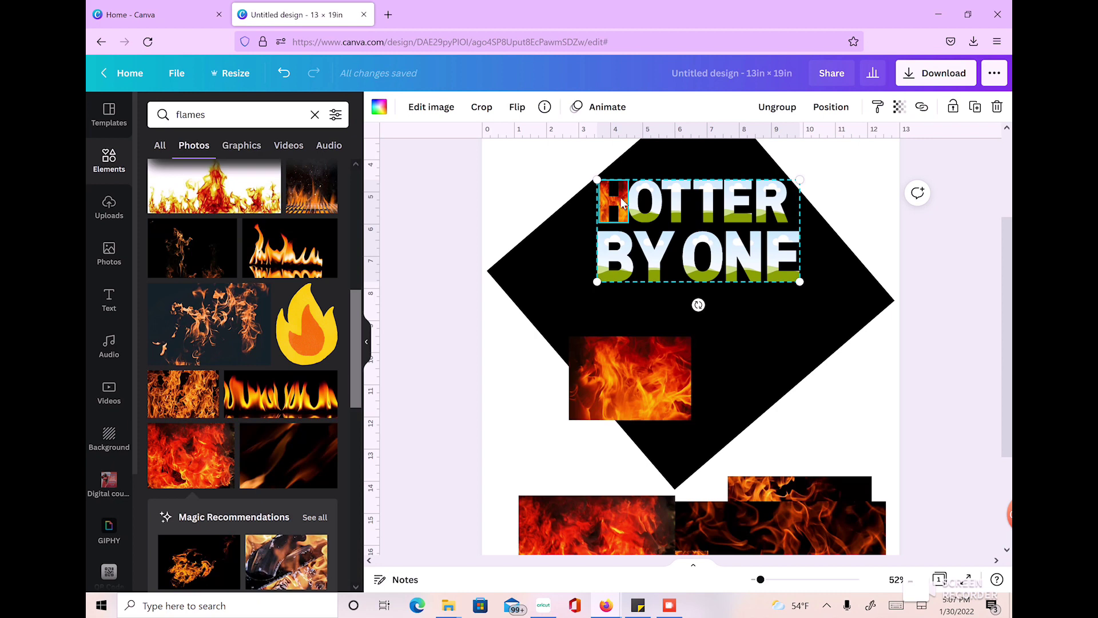
double_click(620, 198)
drag(627, 208, 659, 212)
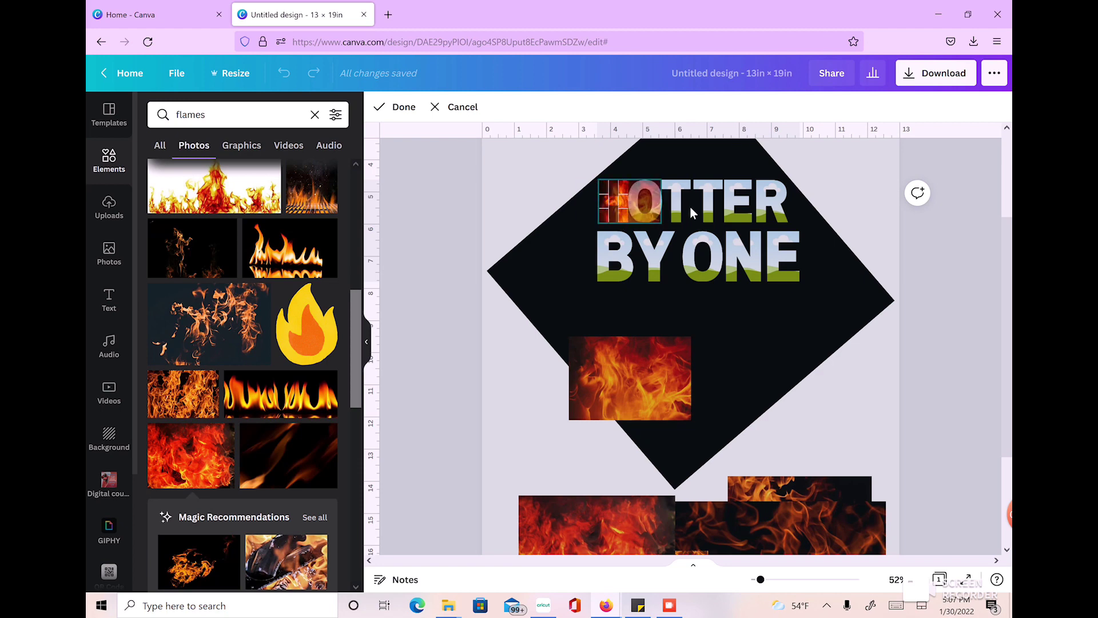
click(397, 107)
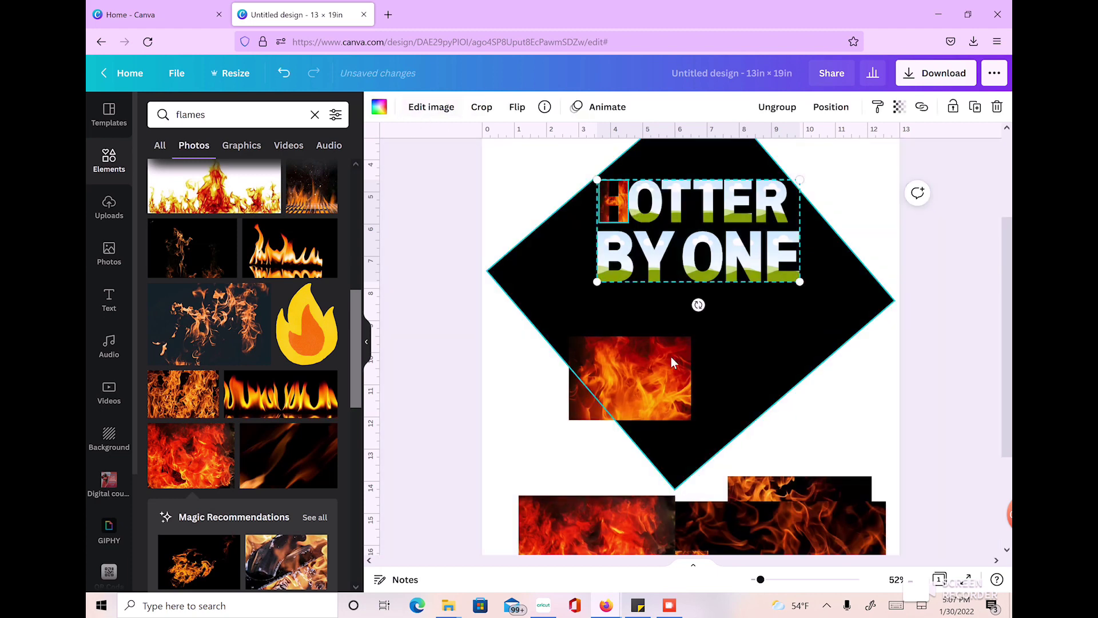
- Duplicate the orange flame photo, fill the O frame of HOTTER with it and adjust its position inside the letter
click(659, 390)
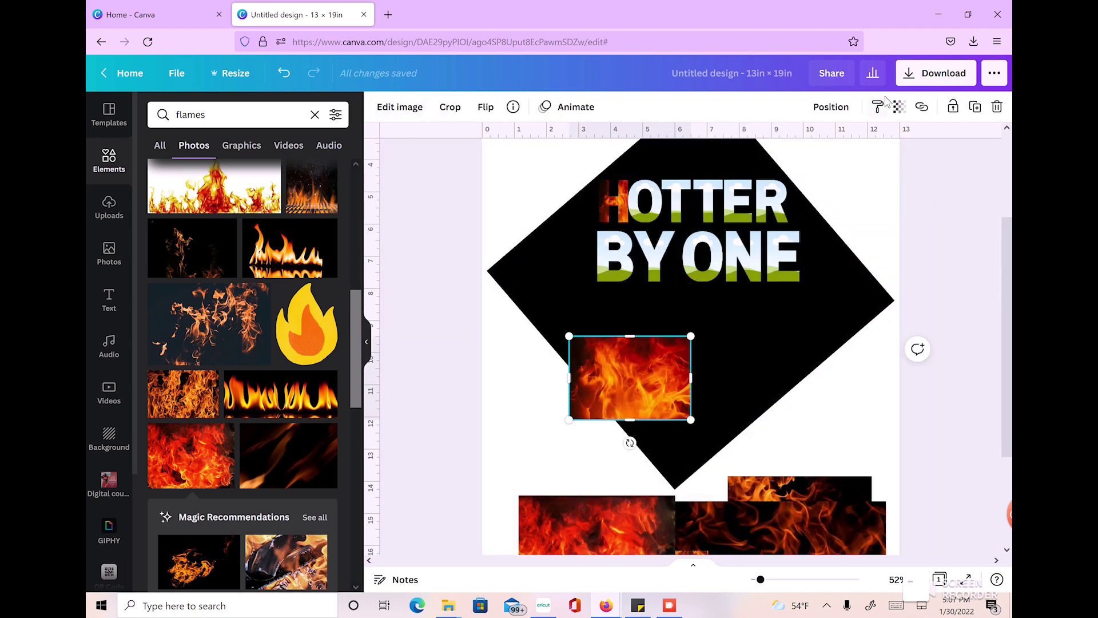
drag(645, 395, 670, 231)
double_click(650, 213)
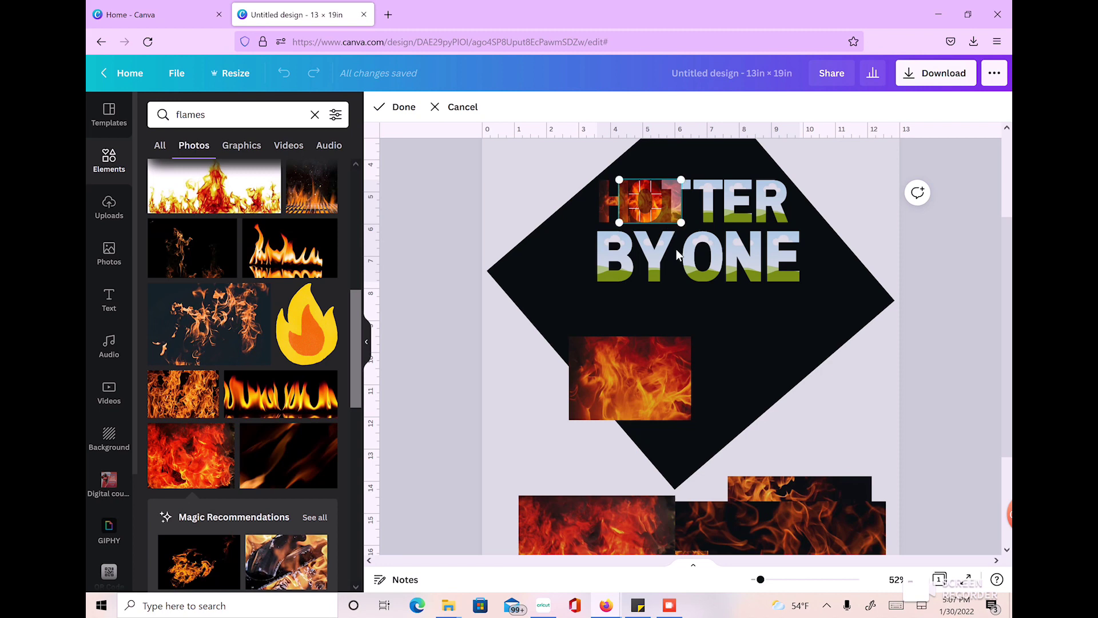
click(398, 107)
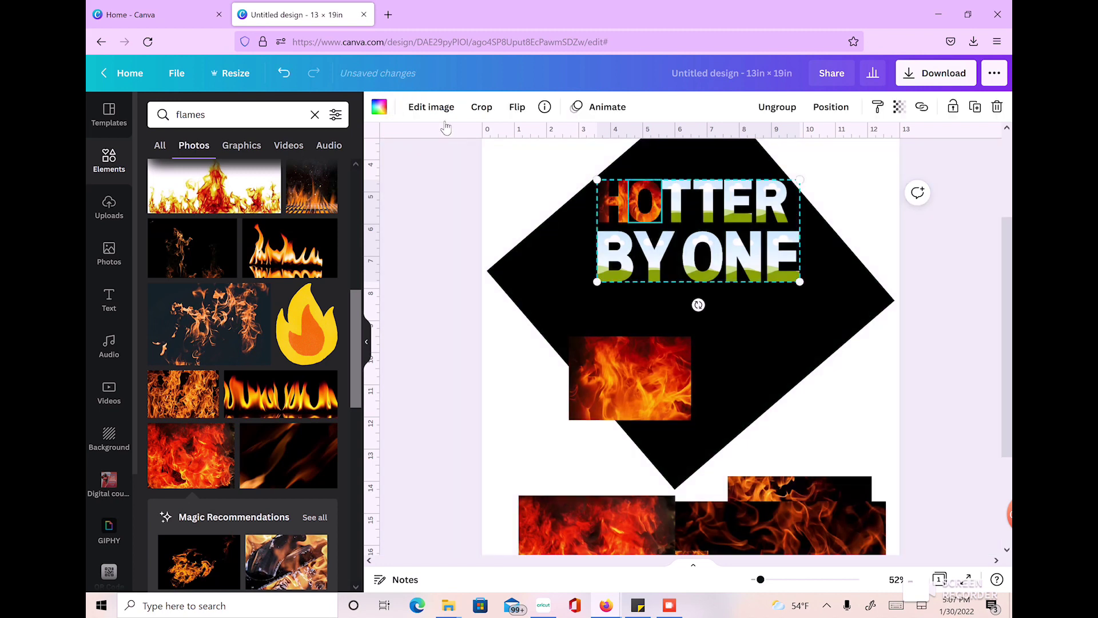
- Fill the first T frame of HOTTER with the remaining orange flame photo and adjust the image inside the letter
click(668, 390)
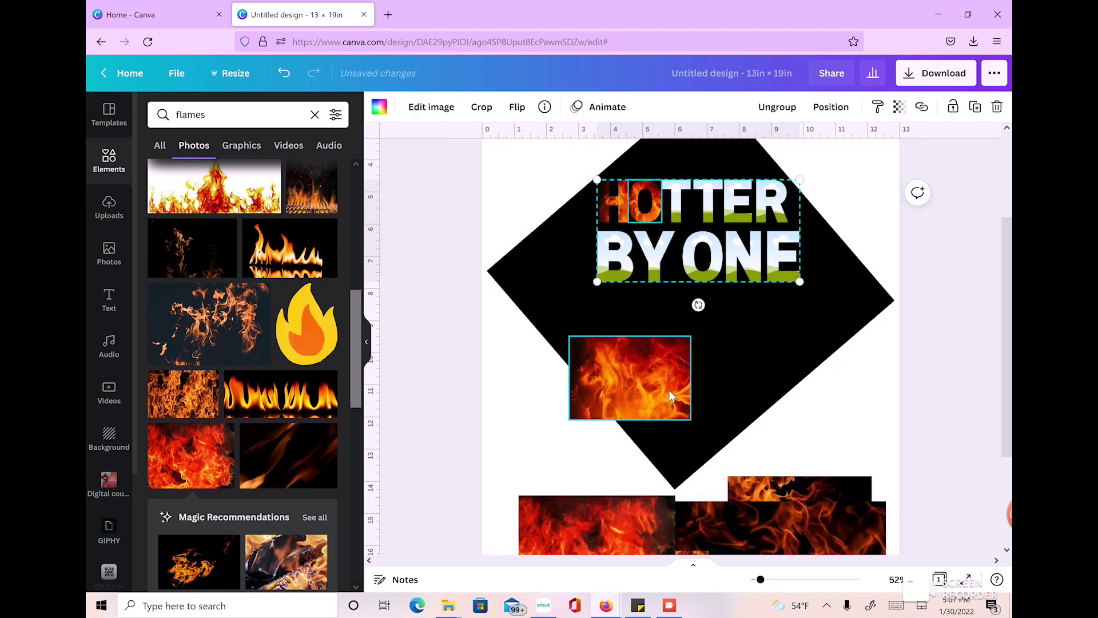
drag(660, 397, 676, 223)
double_click(676, 208)
click(726, 379)
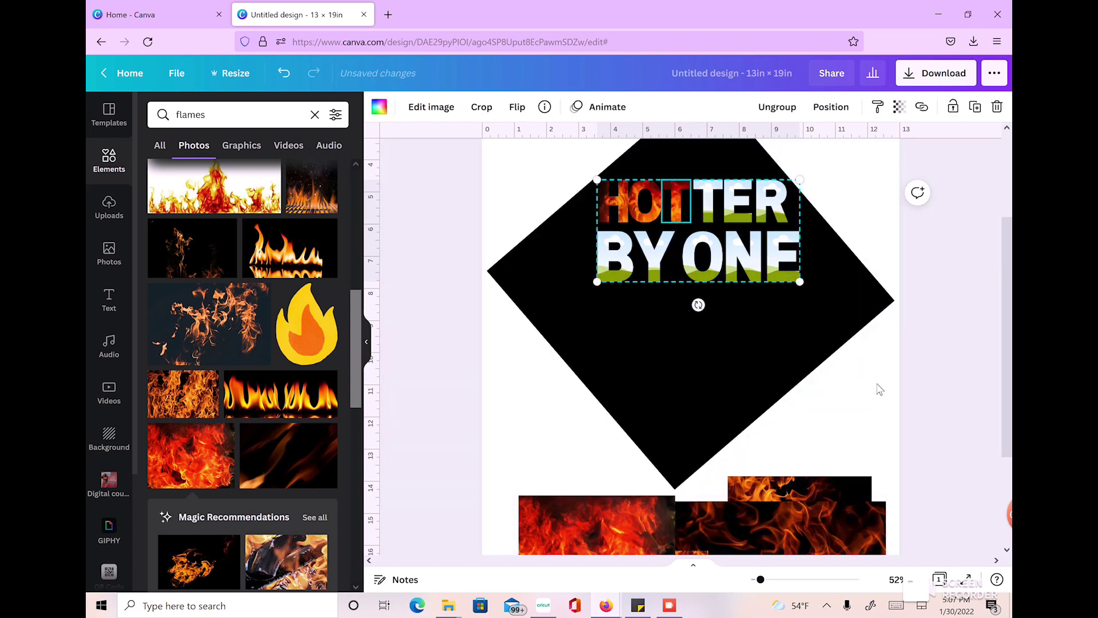
- Fill the second T frame of HOTTER with the dark red flame photo from the bottom of the page
scroll(879, 389, down, 3)
scroll(795, 445, up, 2)
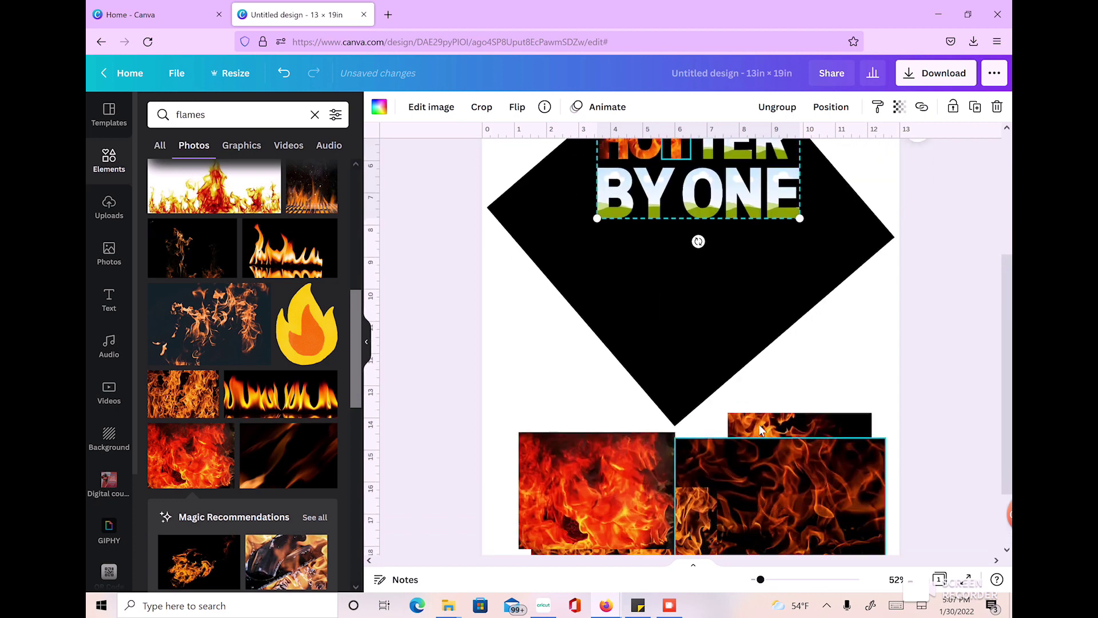
drag(761, 430, 691, 284)
scroll(787, 374, up, 2)
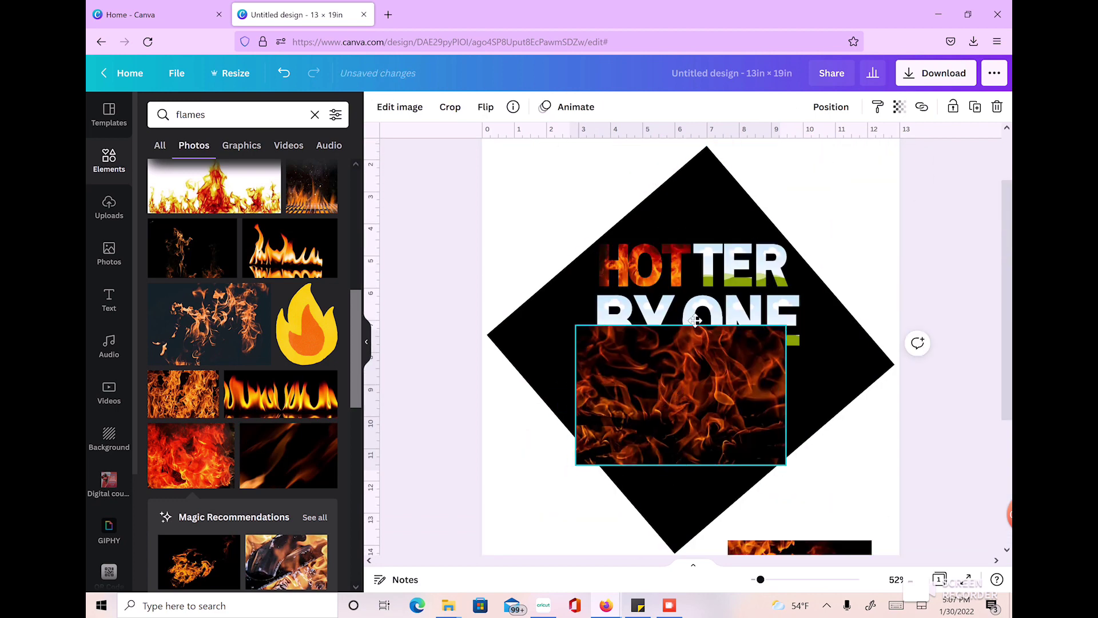
drag(669, 407, 709, 272)
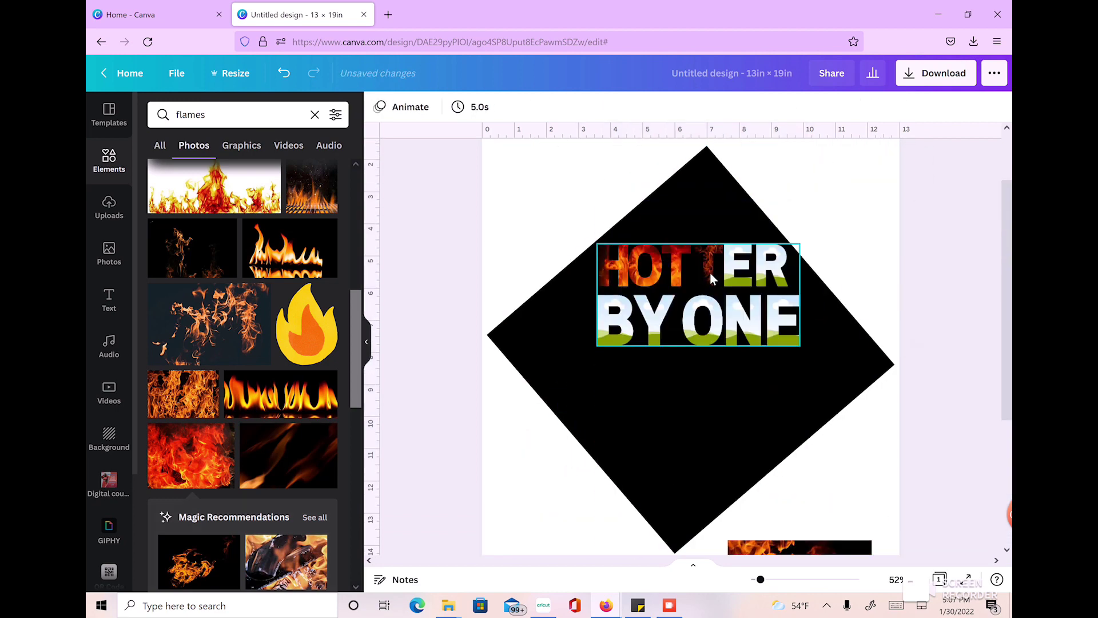
double_click(709, 272)
key(Escape)
- Fill the E frame of HOTTER with the half-black orange flame photo and reposition the image inside the letter
scroll(739, 389, down, 3)
drag(739, 389, 608, 331)
scroll(608, 331, up, 3)
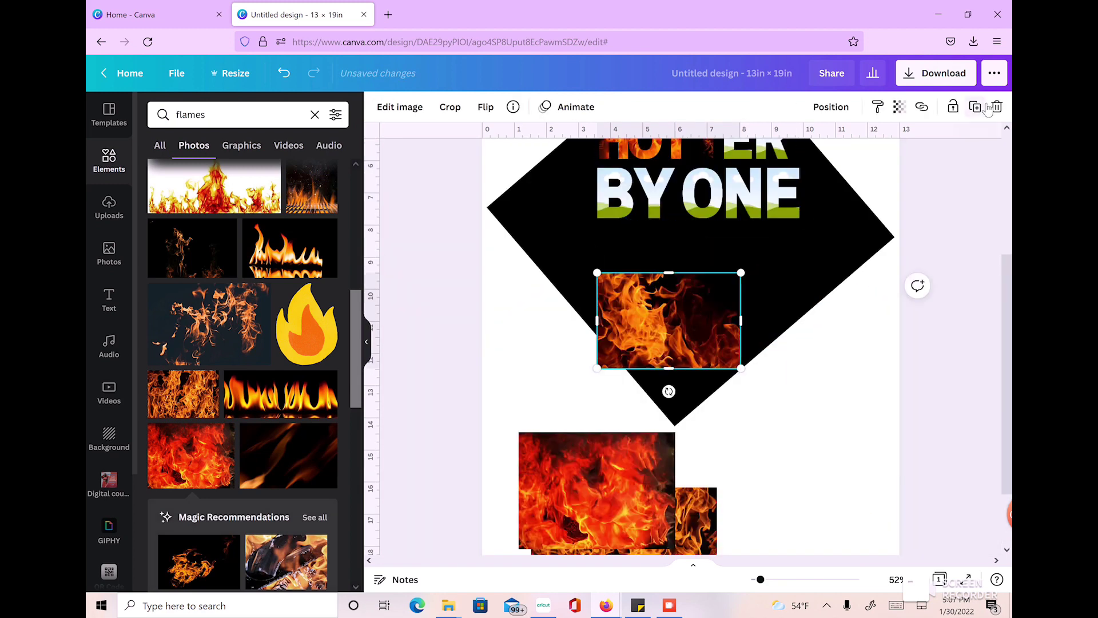
double_click(754, 223)
drag(755, 223, 779, 239)
key(Escape)
- Add the photo of tall flames on black, rotate it parallel to the diamond's lower-left edge and align it with the diamond's left corner
scroll(779, 239, down, 2)
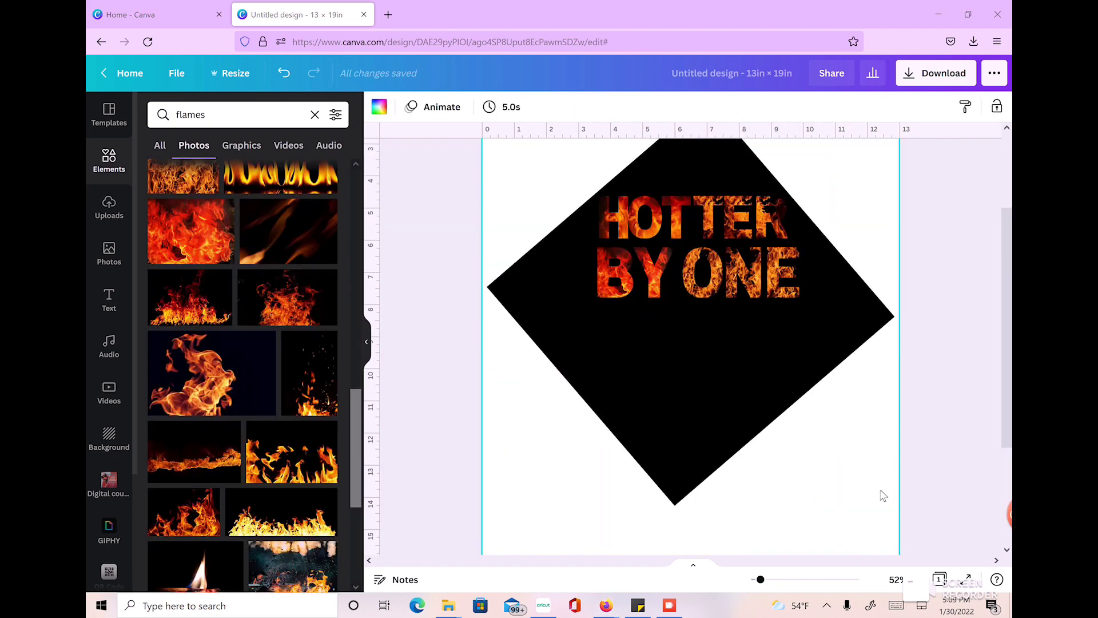
scroll(912, 299, up, 1)
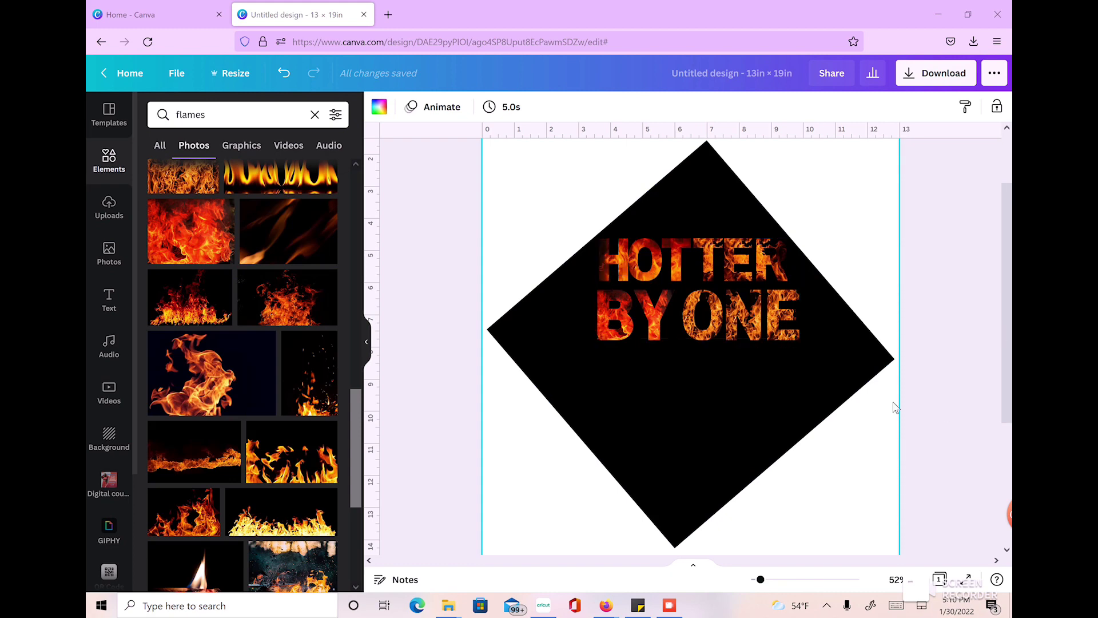
scroll(773, 281, up, 2)
scroll(773, 282, down, 3)
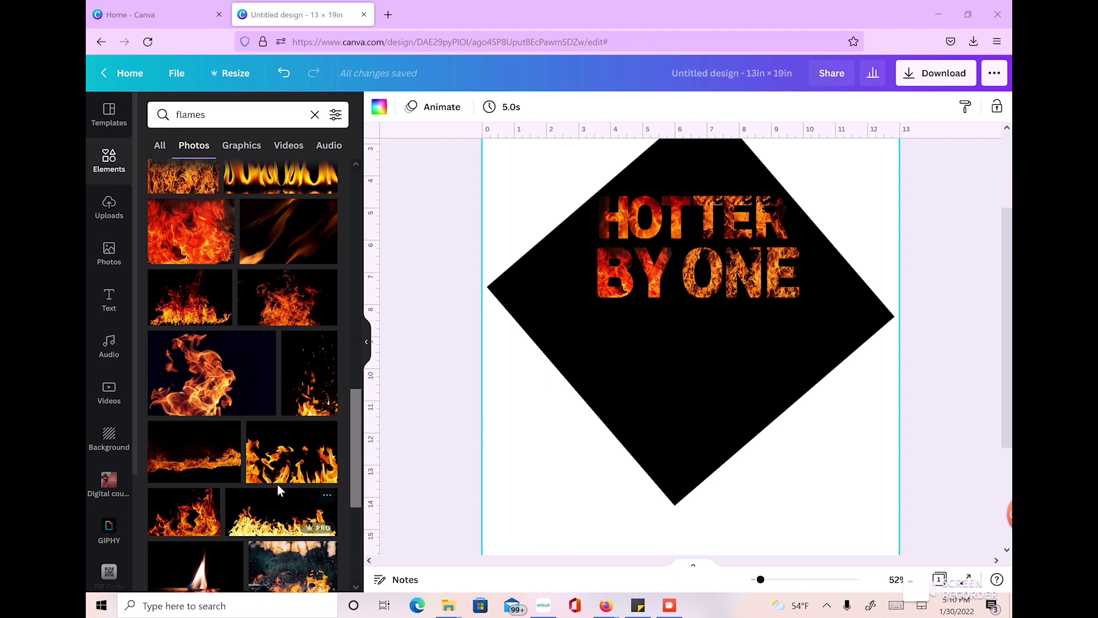
click(293, 469)
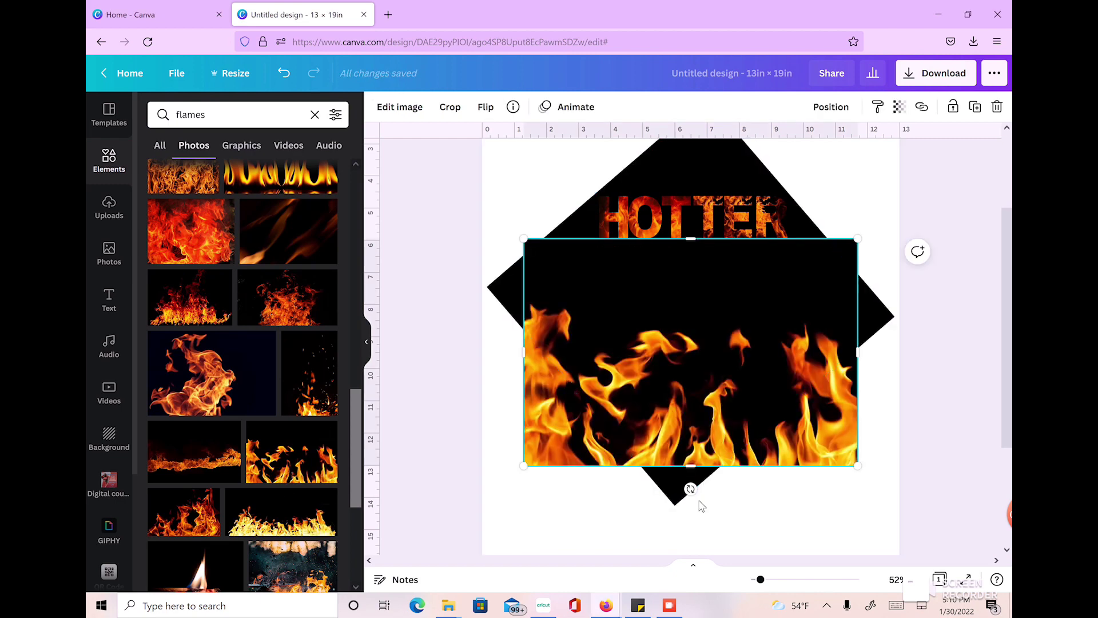
drag(690, 490, 535, 487)
drag(715, 366, 702, 355)
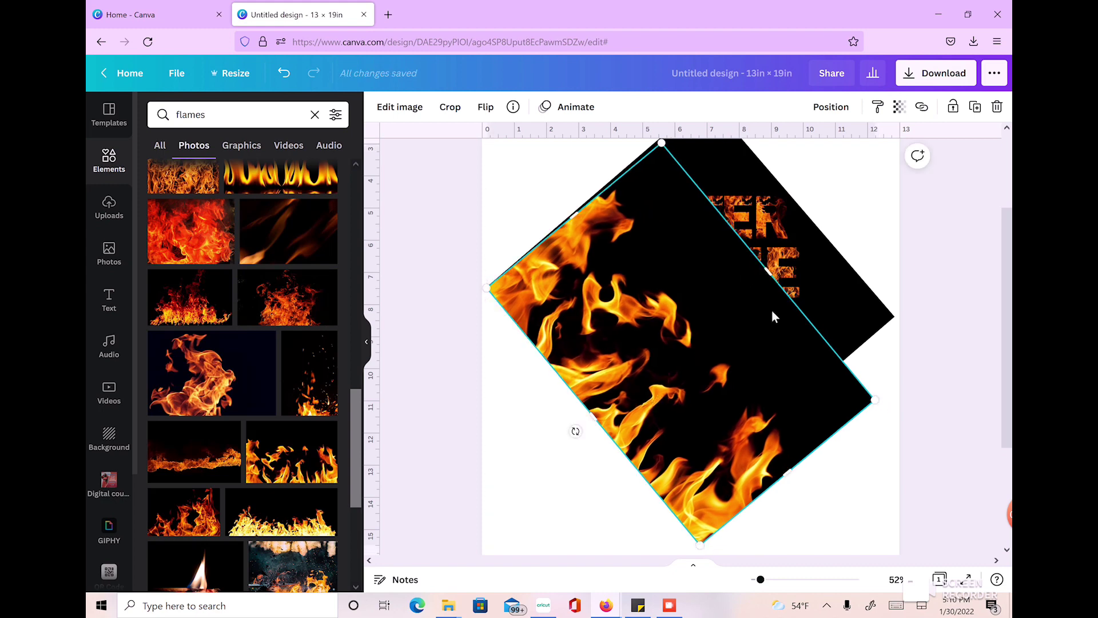
- Crop the rotated flame photo at its lower end and along its inner black side so it stays within the diamond's lower-left edge
drag(800, 488, 735, 416)
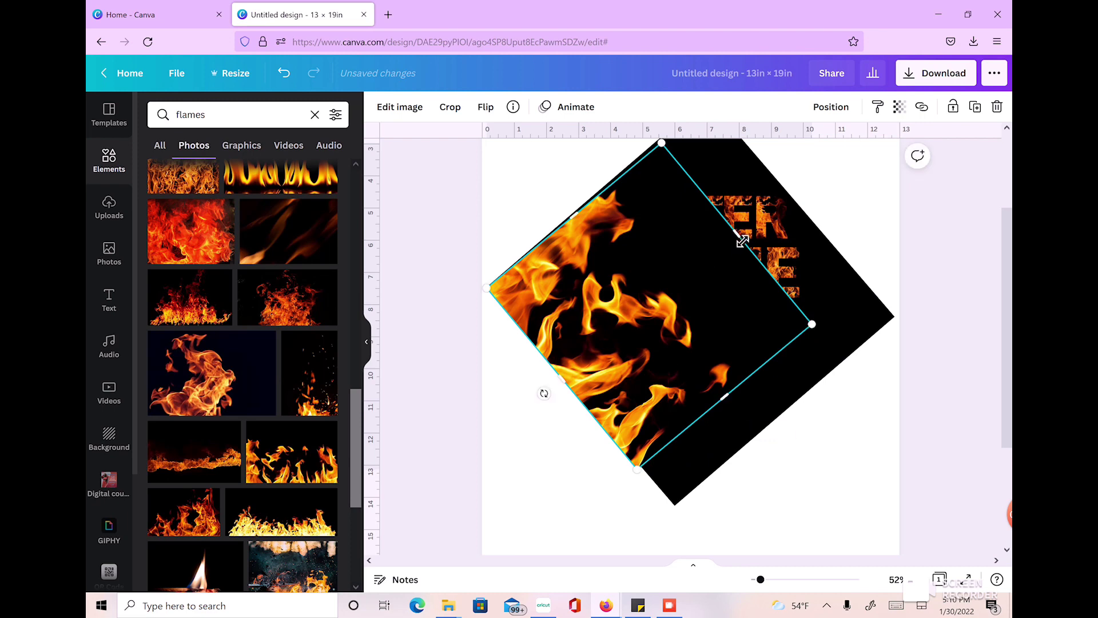
drag(741, 241, 695, 281)
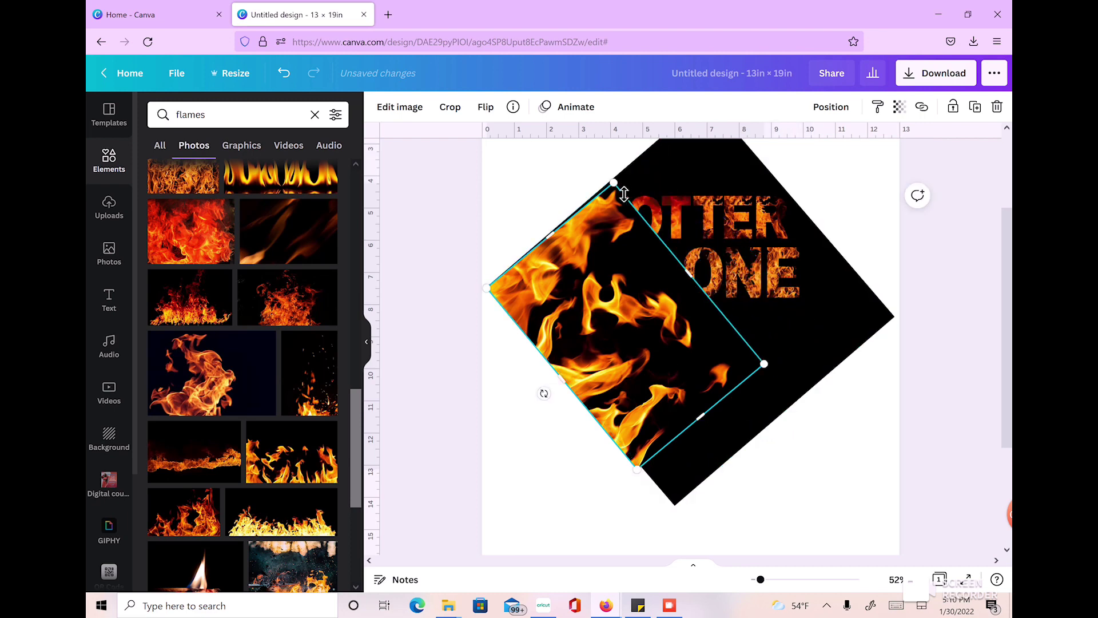
- Shrink the flame photo to about a quarter of its area and fit it into the diamond's left corner, flush with the lower-left edge
drag(624, 193, 605, 352)
drag(641, 419, 564, 328)
key(Right)
key(Right)
key(Right)
key(Right)
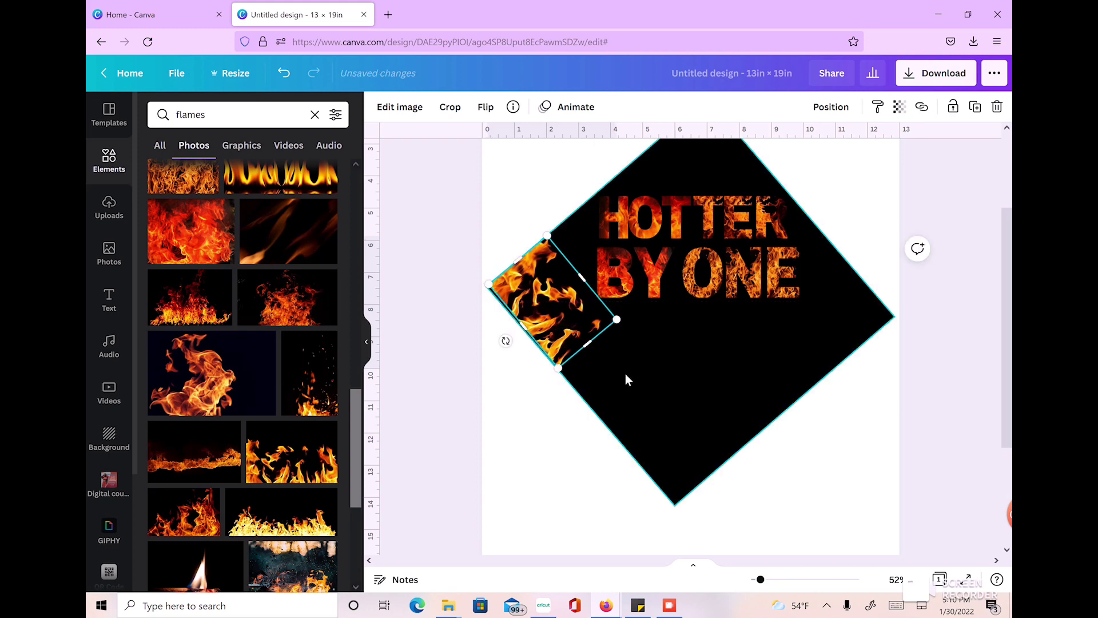
key(Left)
key(Left)
key(Left)
key(Left)
key(Down)
key(Down)
key(Down)
key(Down)
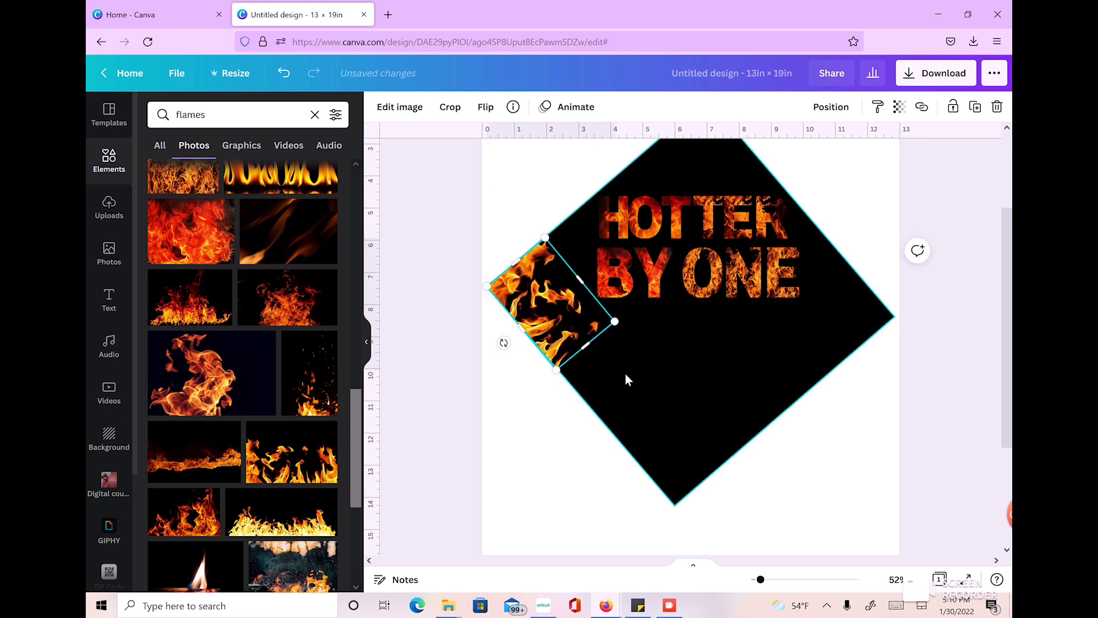
- Duplicate the flame photo along the diamond's lower-left and lower-right edges, cropping the copy that overhangs the bottom corner
click(976, 107)
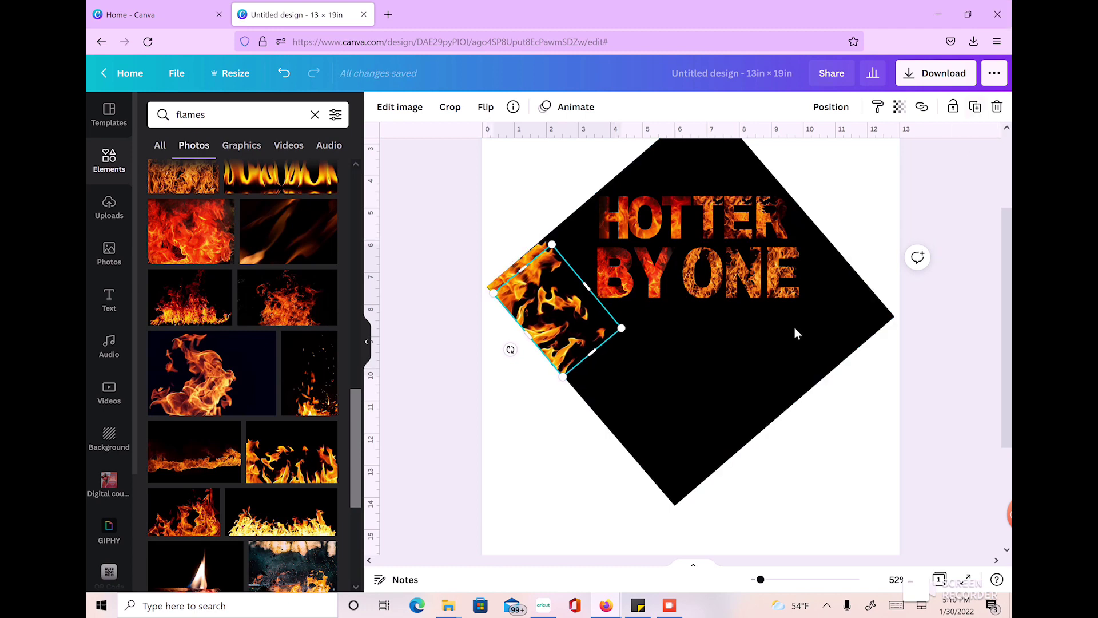
drag(556, 332, 676, 490)
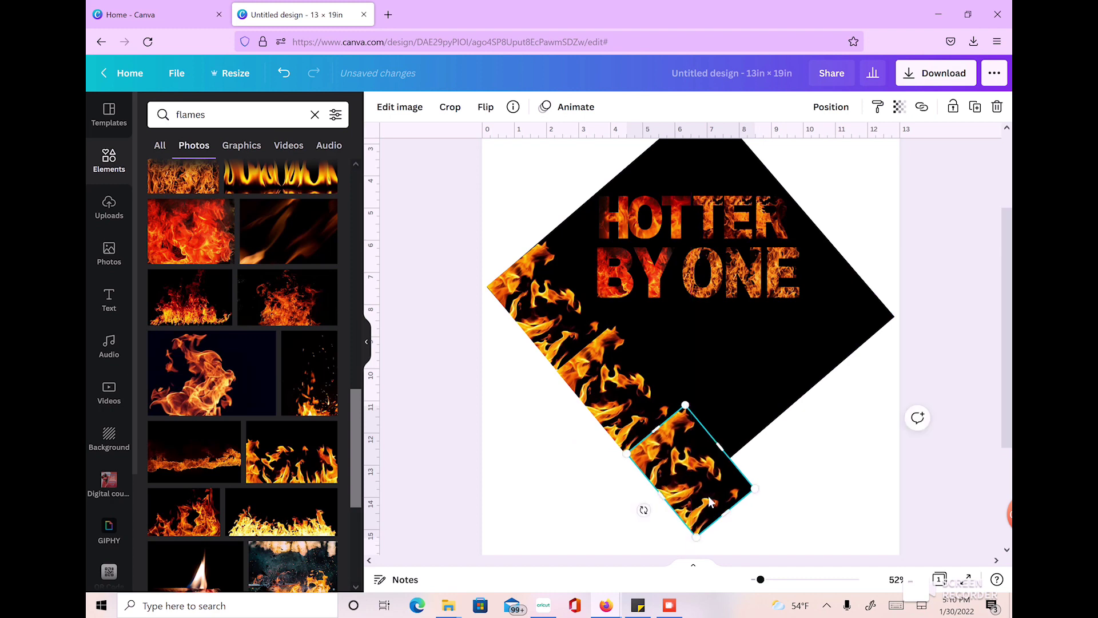
drag(732, 516, 711, 500)
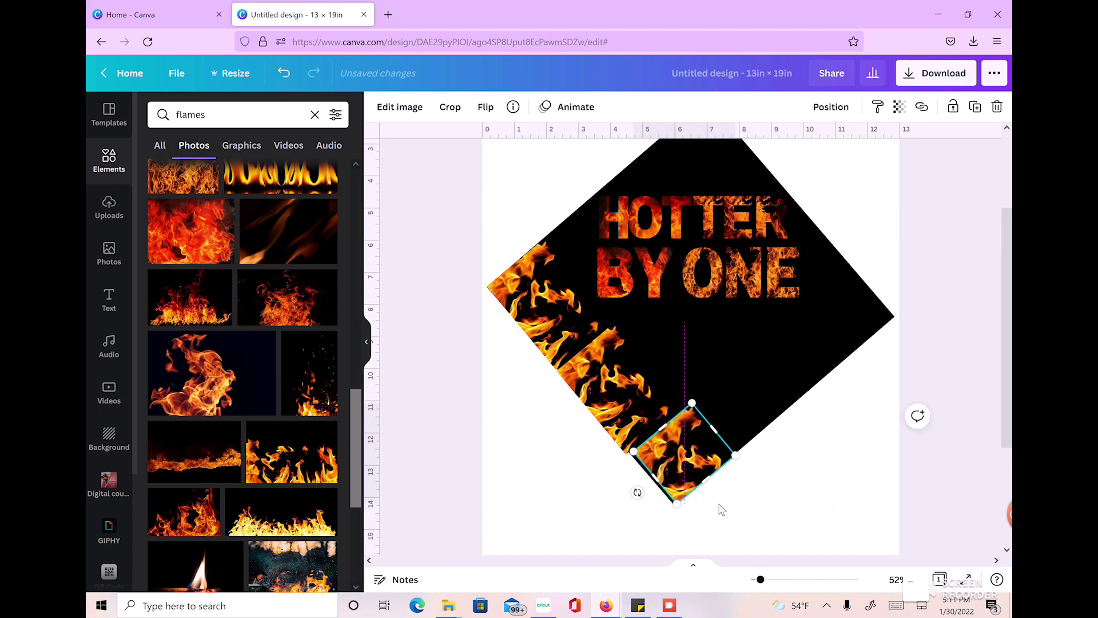
drag(682, 462, 773, 396)
drag(723, 423, 801, 442)
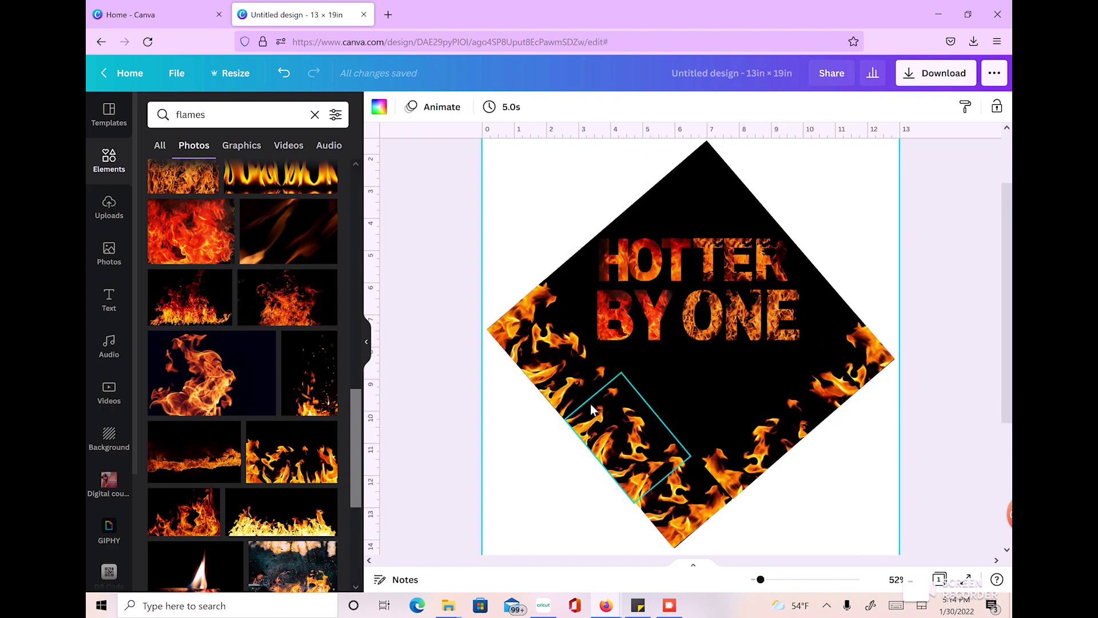
- Flip the middle flame photo on the diamond's lower-left edge horizontally
click(537, 370)
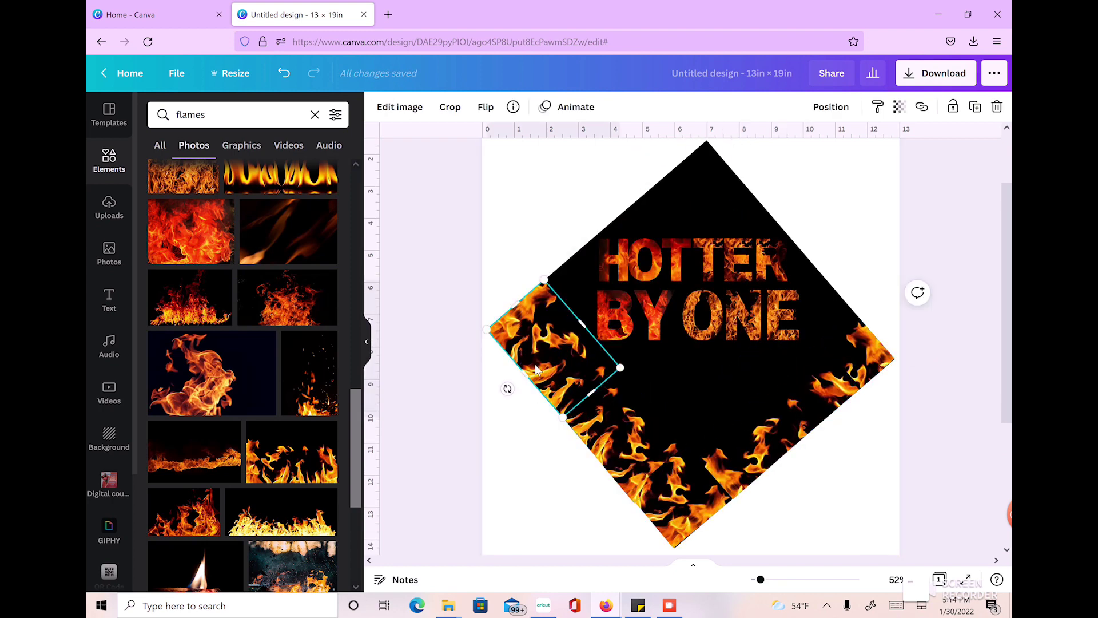
click(603, 443)
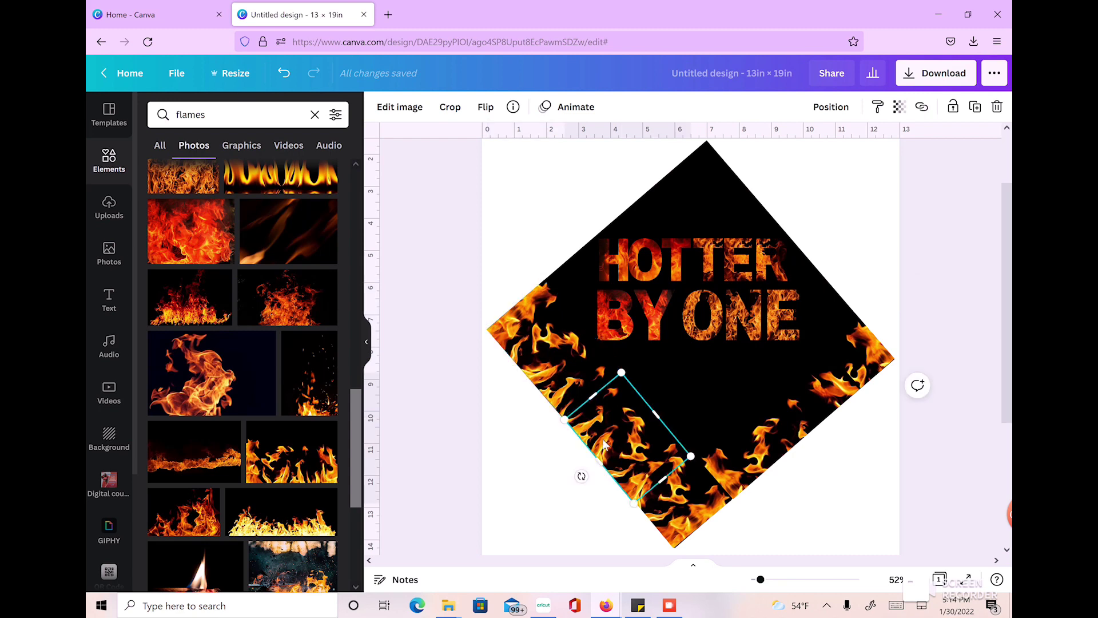
click(495, 110)
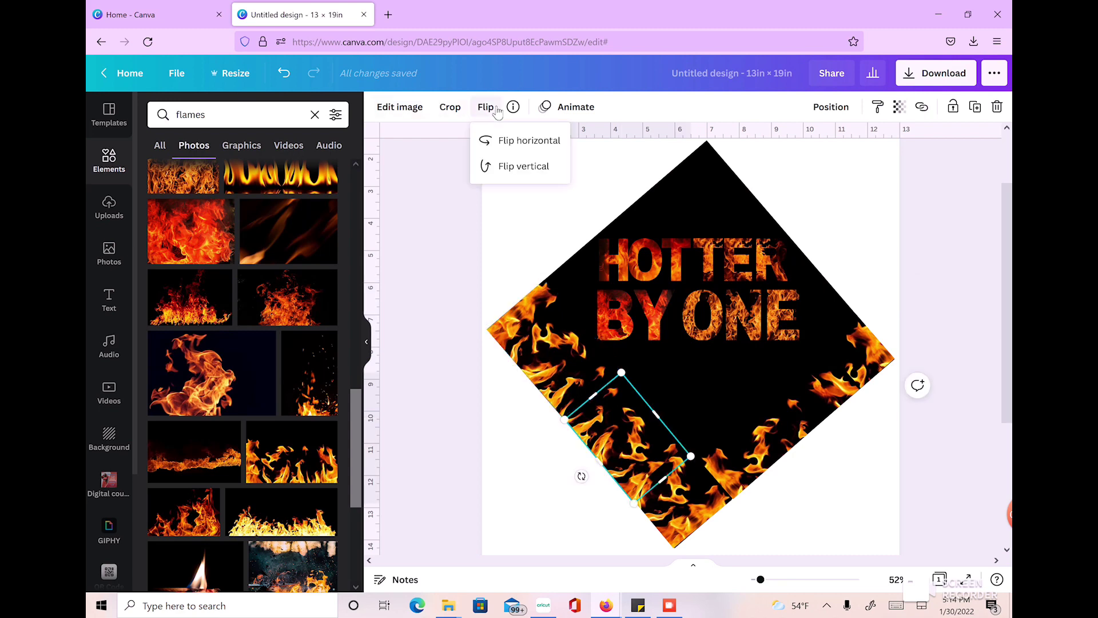
click(548, 150)
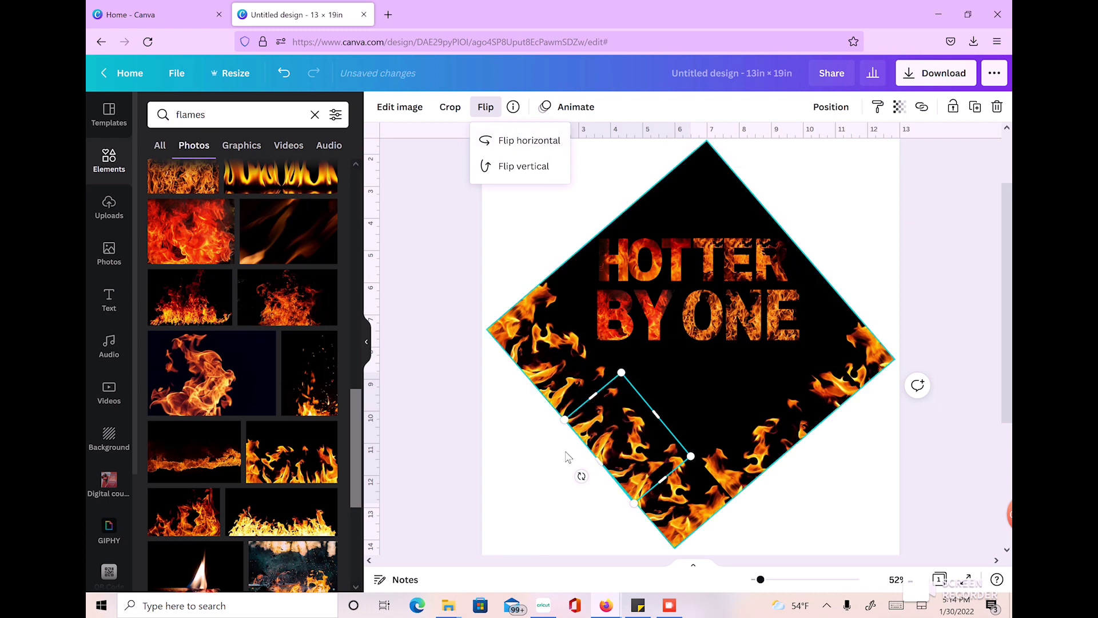
click(527, 502)
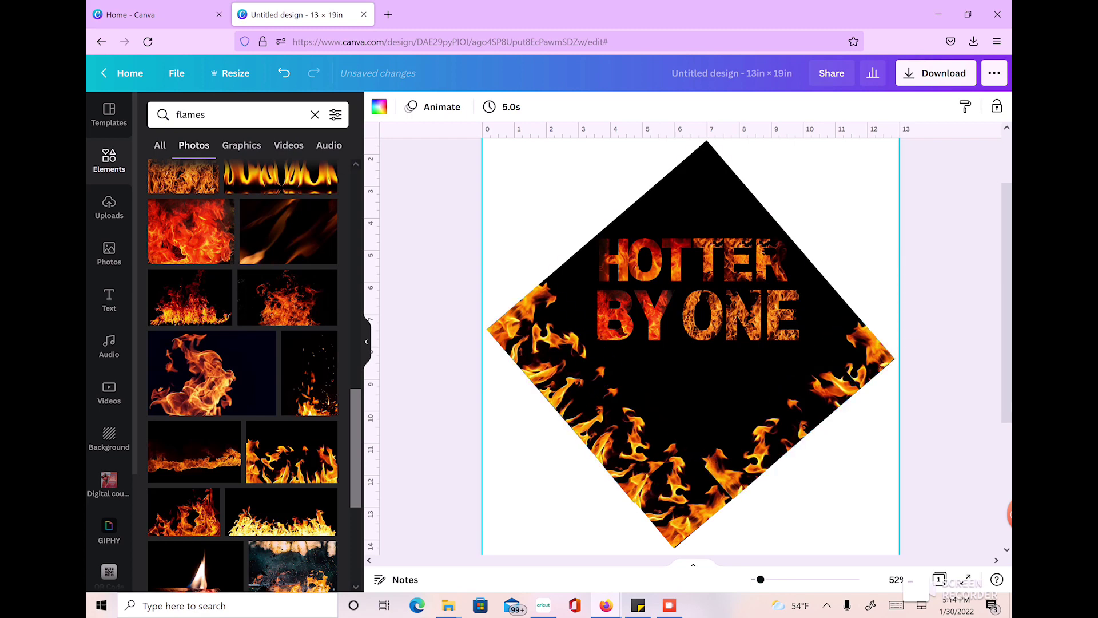
- Add the text Degree, place it beneath BY ONE and enlarge it to about size 97.8
scroll(896, 434, up, 1)
scroll(852, 406, down, 1)
key(t)
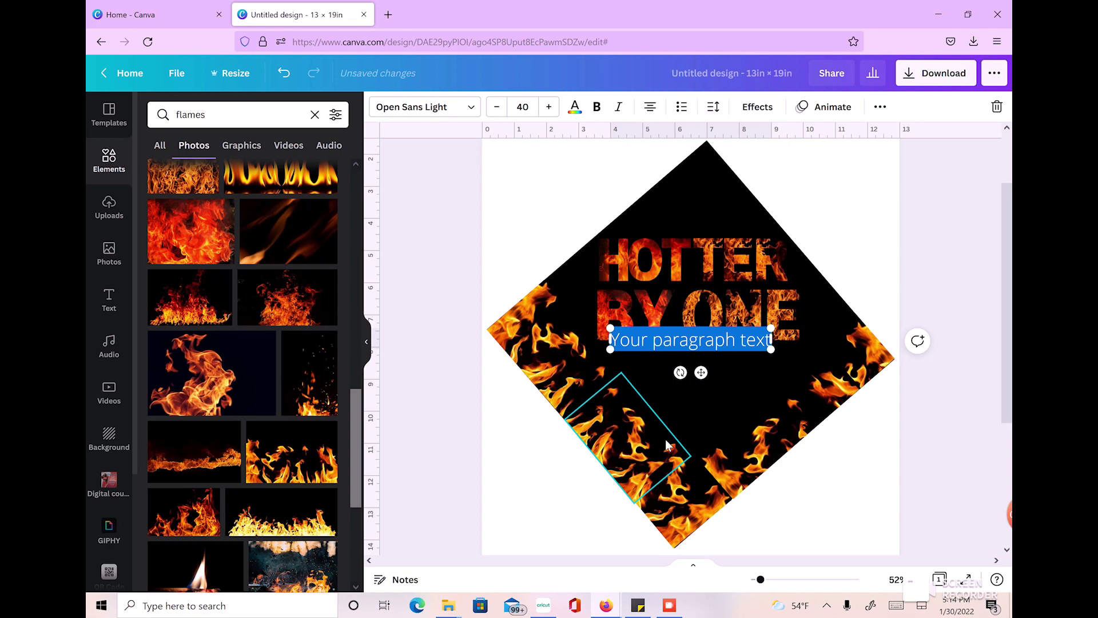
text(Degree)
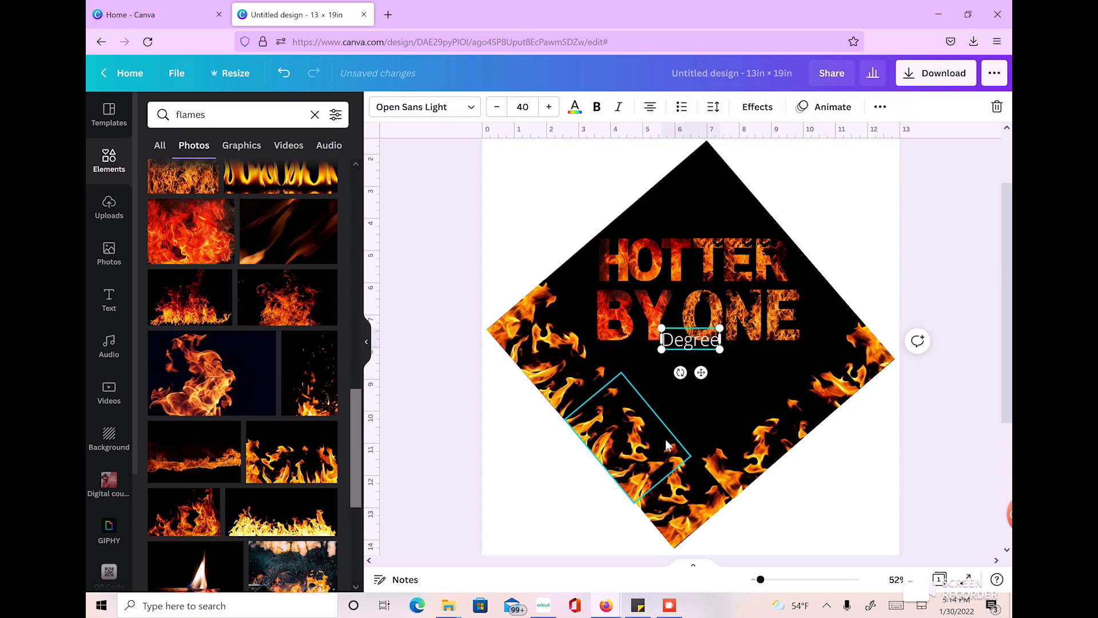
drag(707, 381, 716, 414)
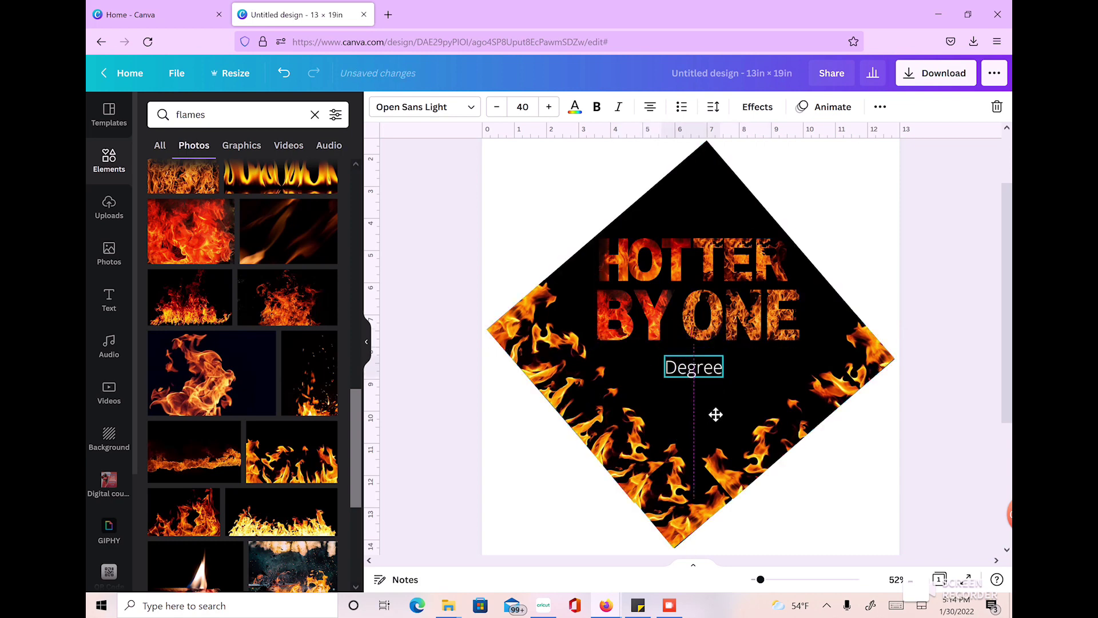
drag(663, 356, 730, 408)
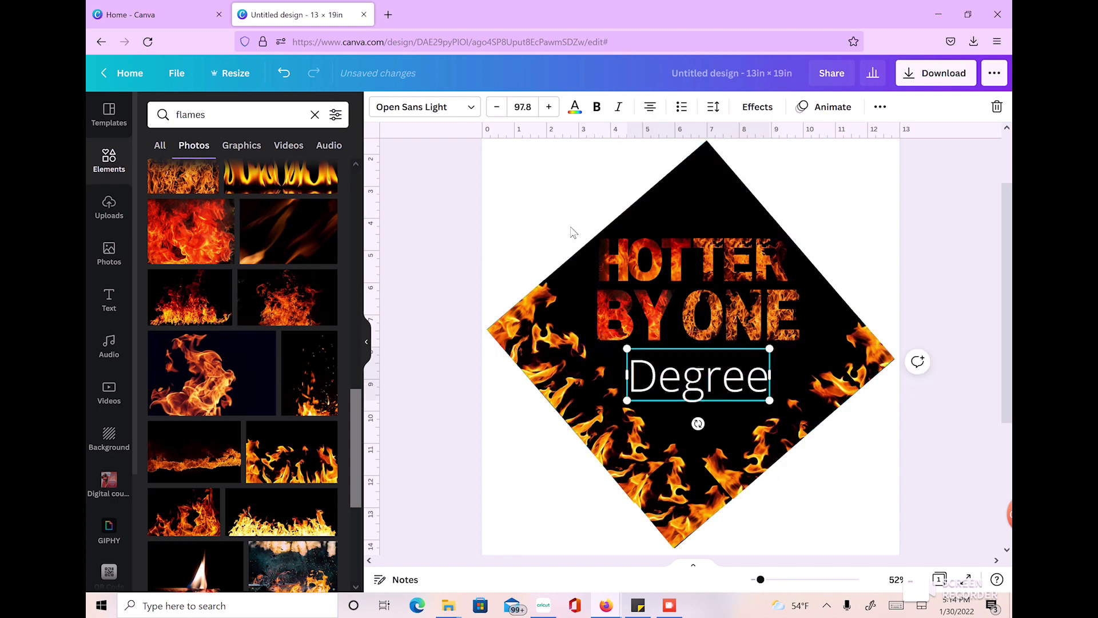
- Set the Degree text in the World Series PERSONAL font, enlarge it to about size 113 and center it beneath BY ONE
click(435, 107)
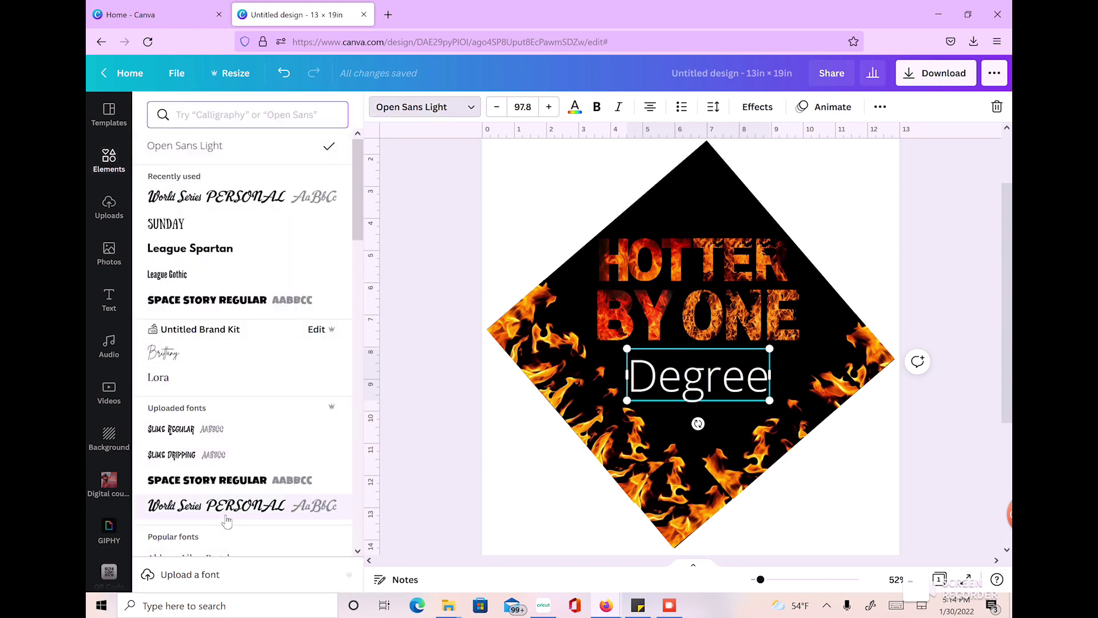
click(228, 518)
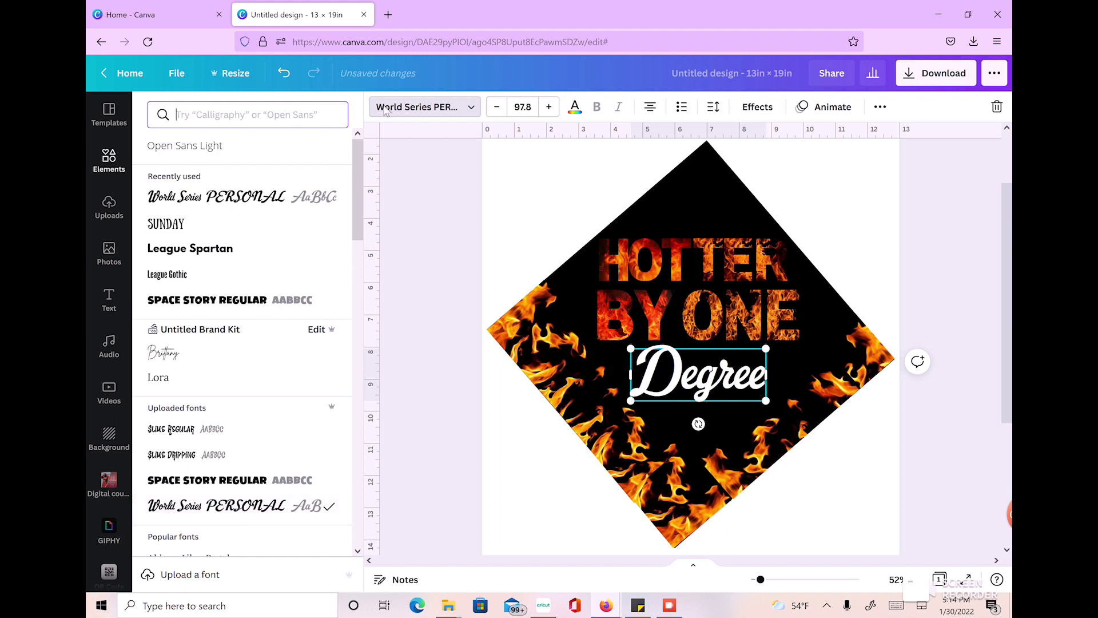
drag(632, 350, 618, 352)
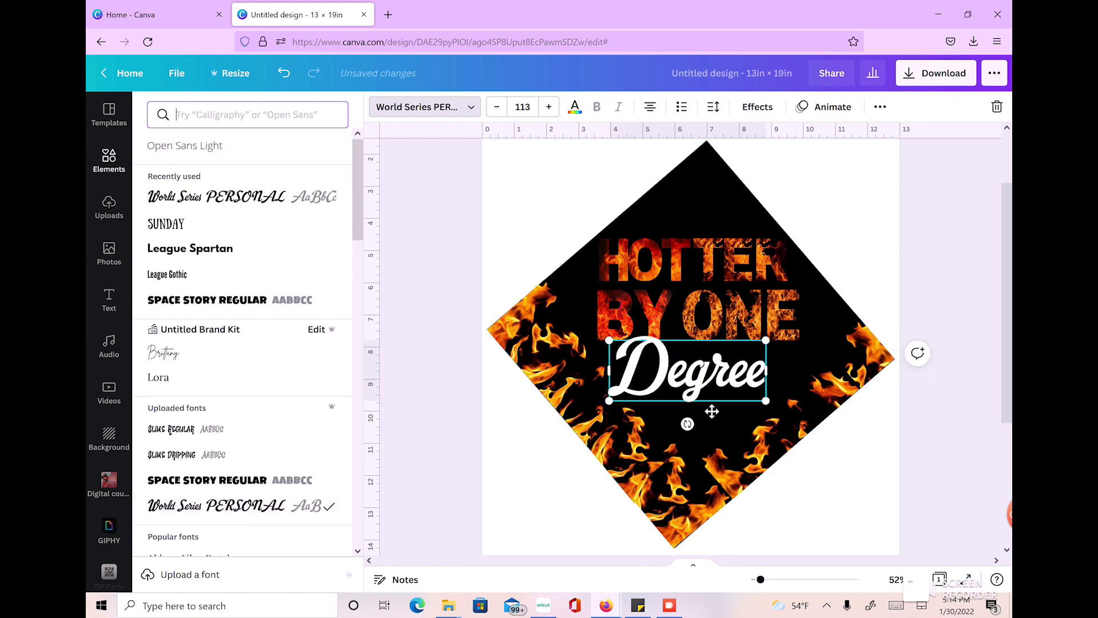
drag(703, 415, 719, 421)
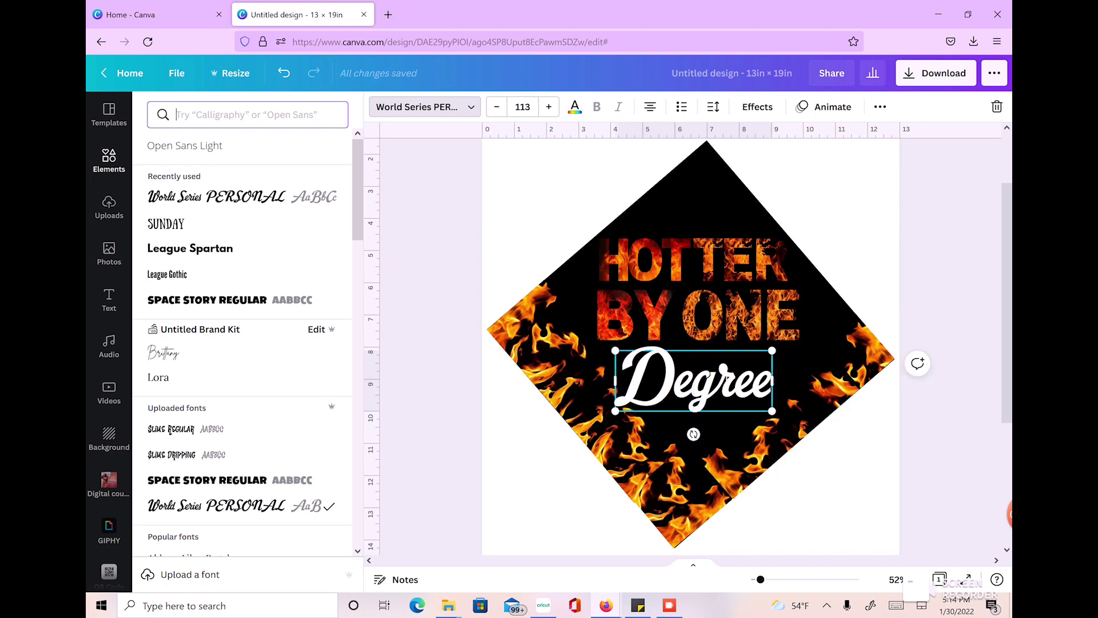
- Color the Degree text light orange from the photo colors and apply the Neon effect to it
click(575, 109)
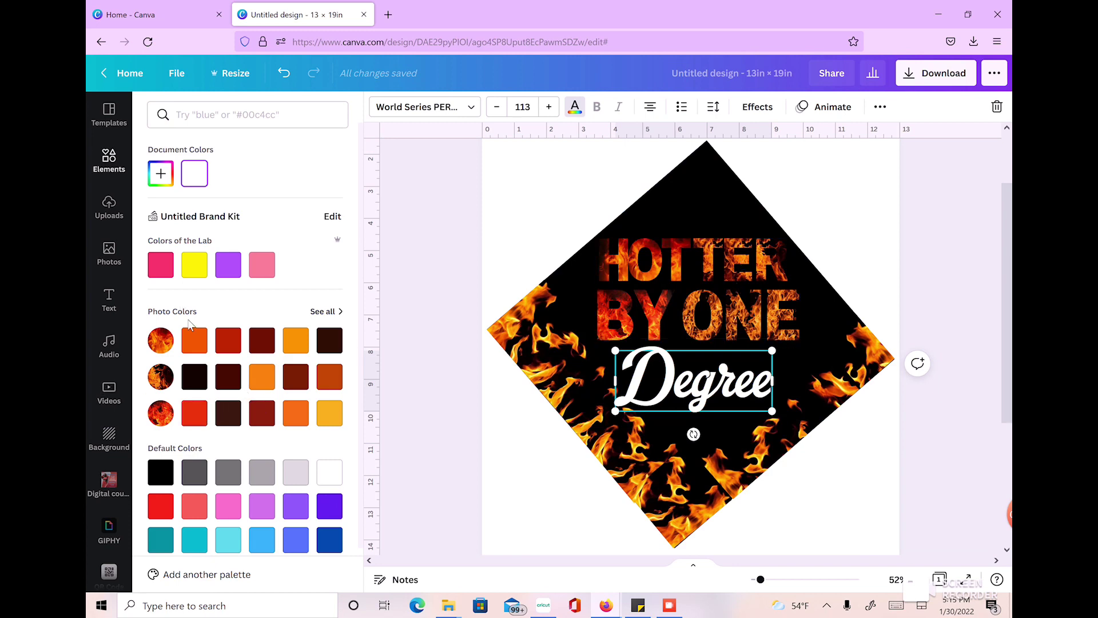
click(195, 341)
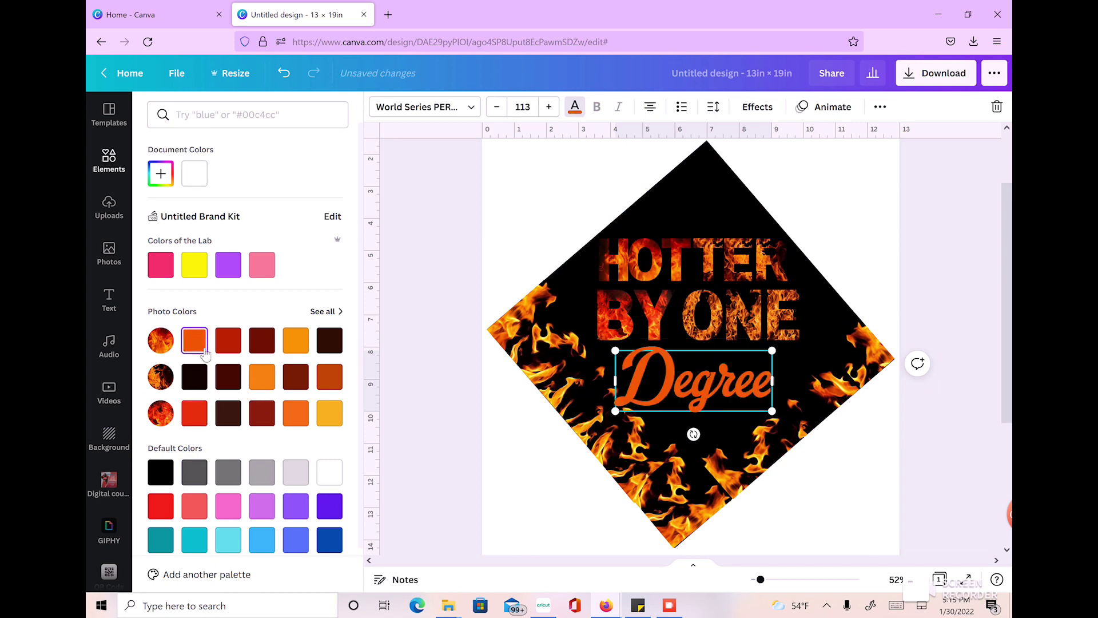
click(228, 343)
click(296, 344)
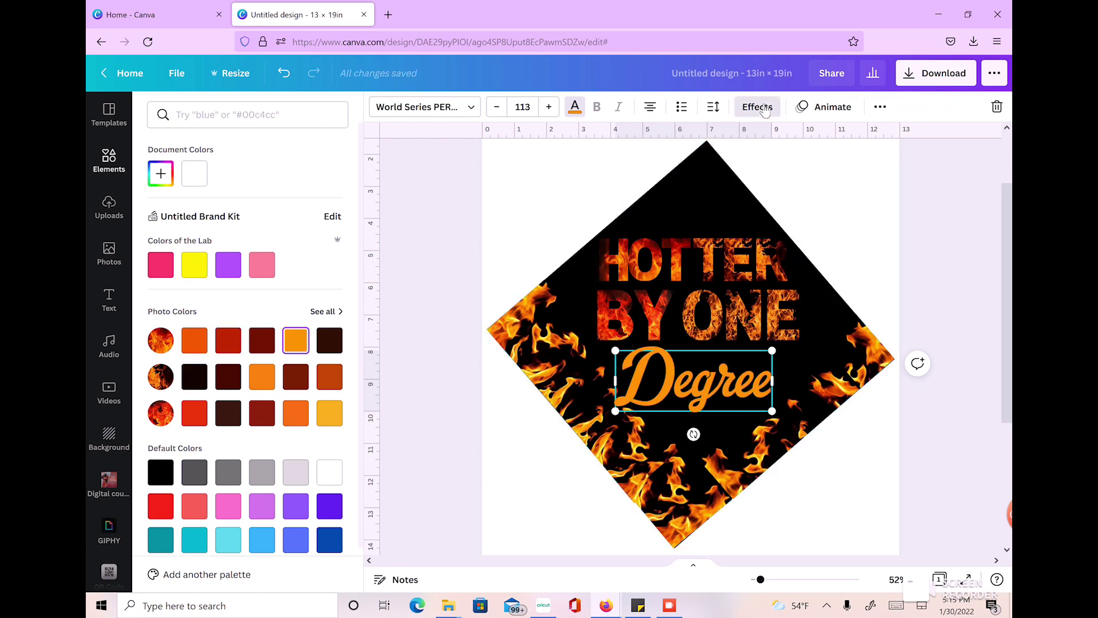
click(757, 107)
click(247, 375)
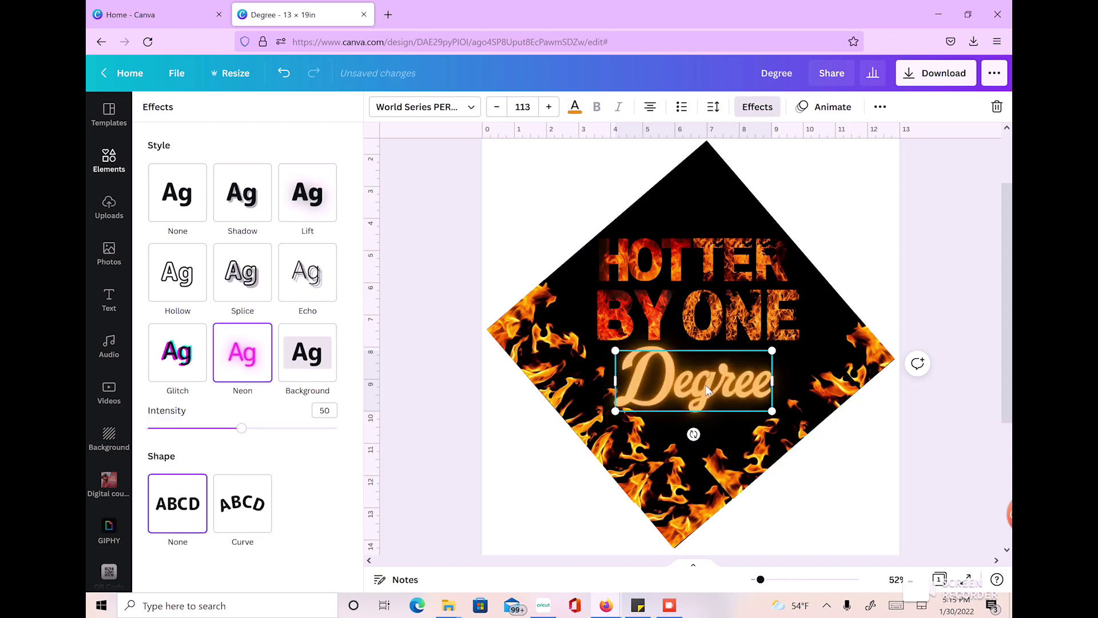
- Recolor the neon Degree text with the red-orange photo color and enlarge it to about size 117
click(574, 106)
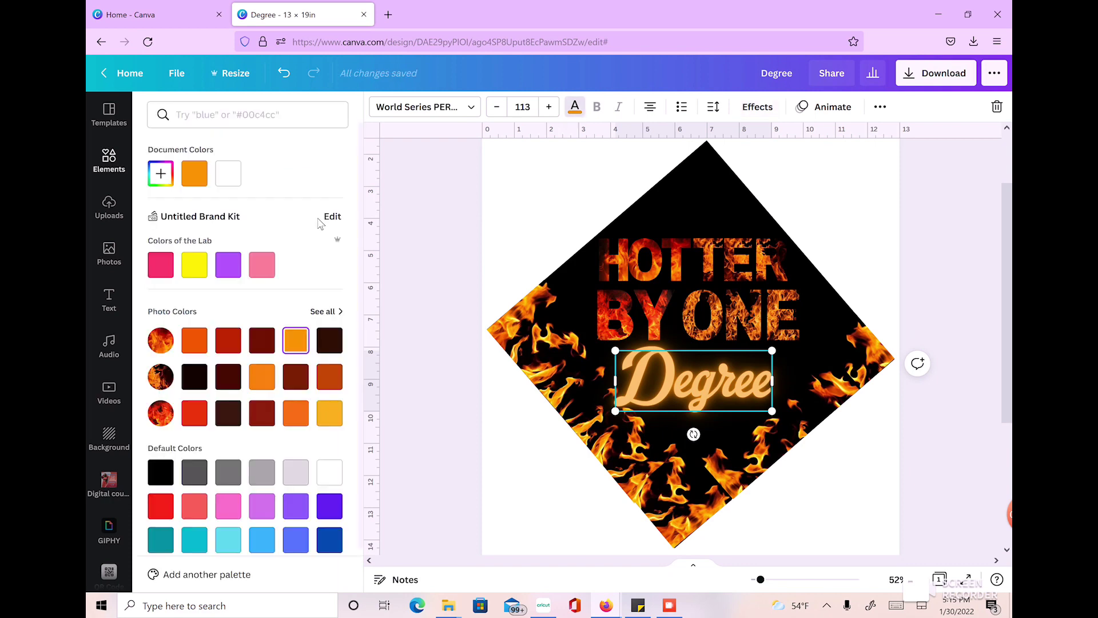
click(198, 347)
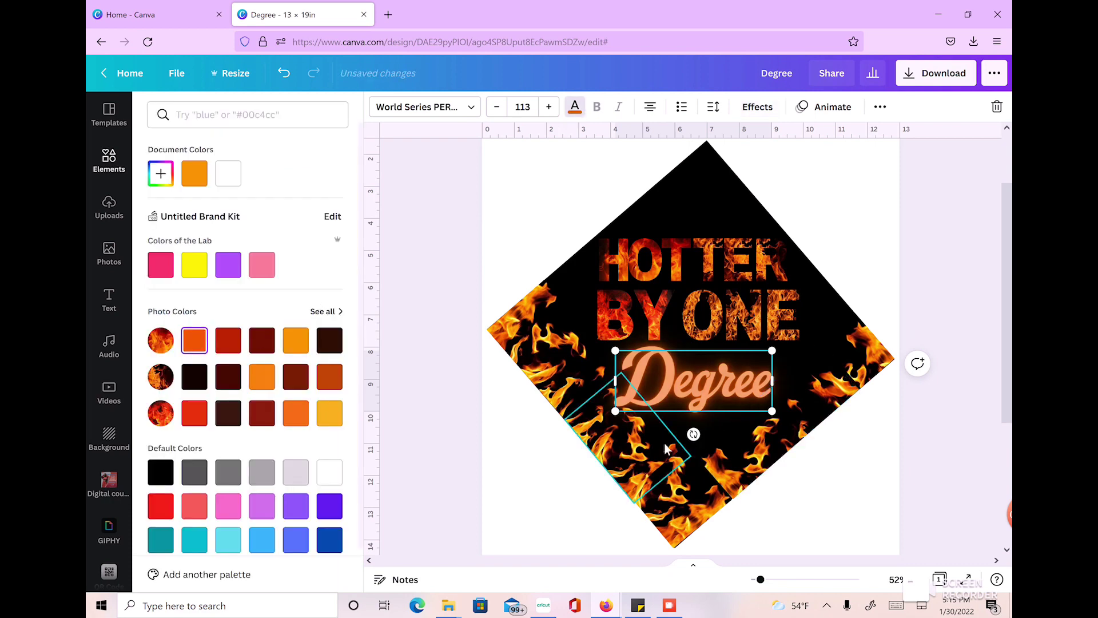
drag(793, 359, 797, 357)
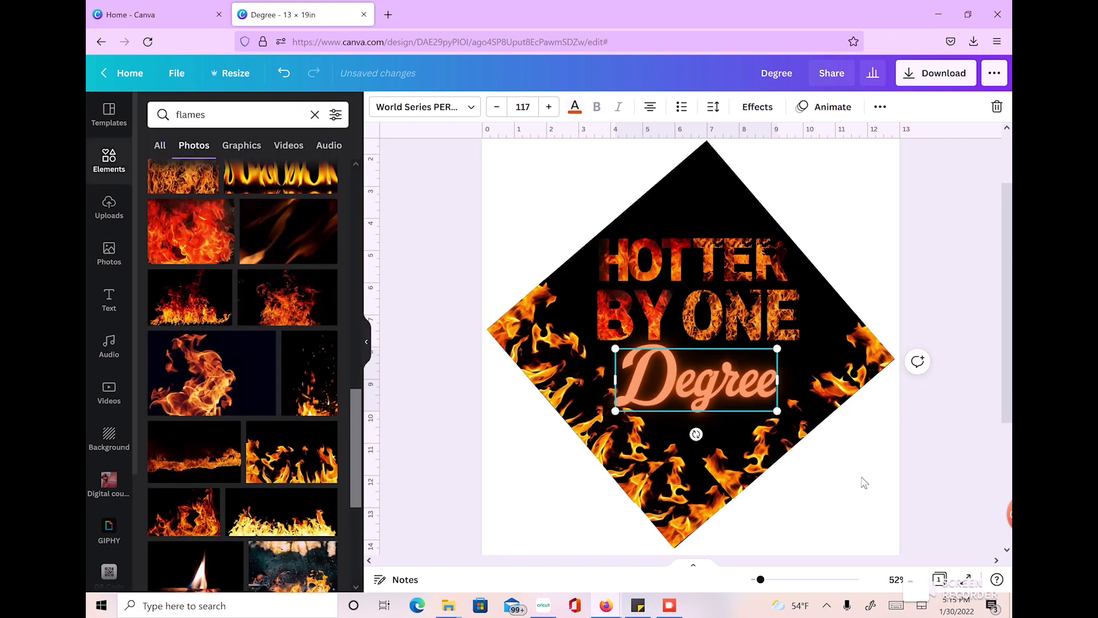
click(864, 483)
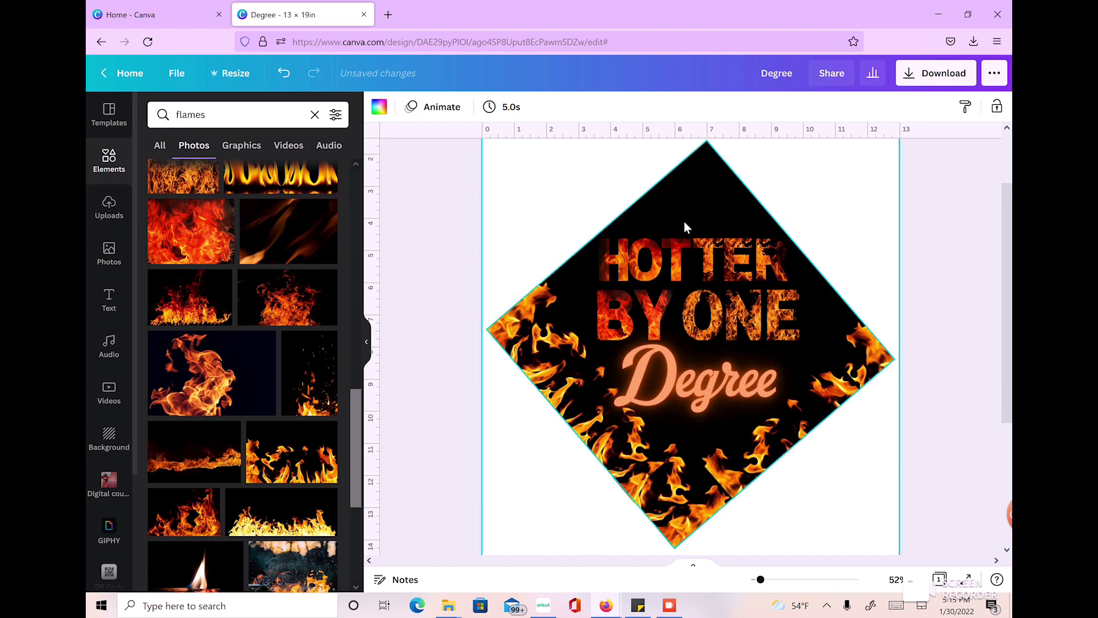
- Unlock the black diamond and group it with all the flame photos, the block letters and the Degree text
click(715, 165)
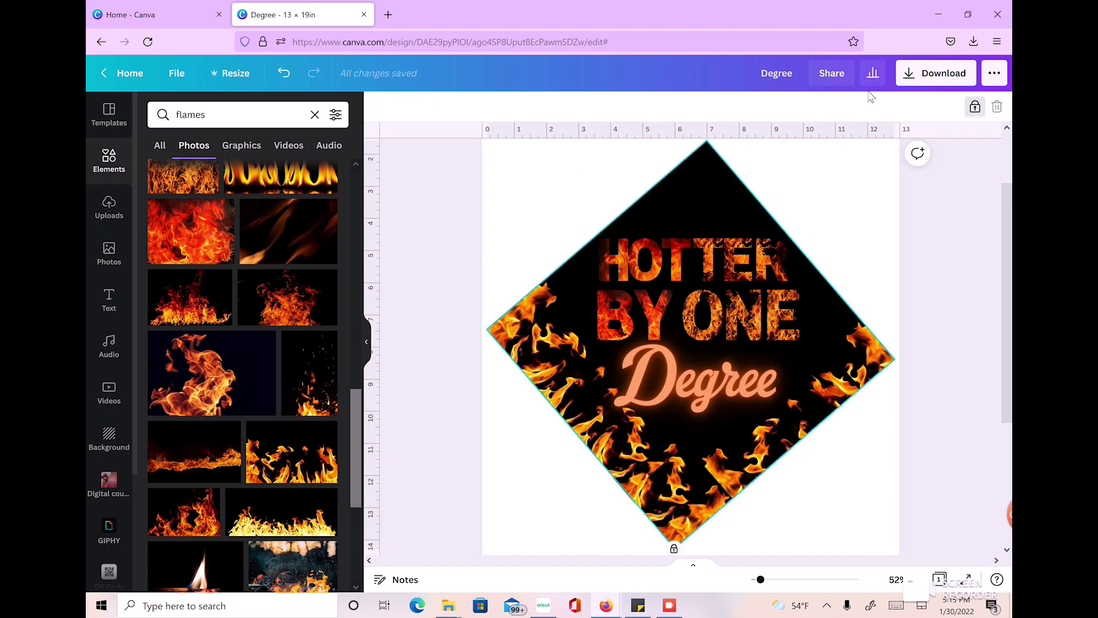
click(977, 107)
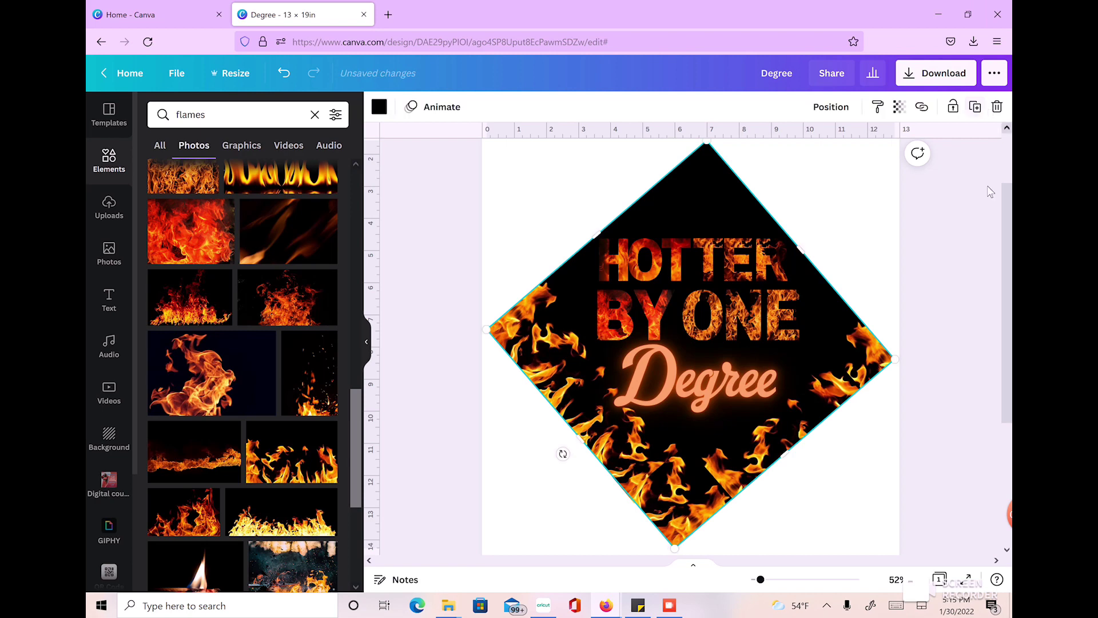
drag(848, 252, 899, 485)
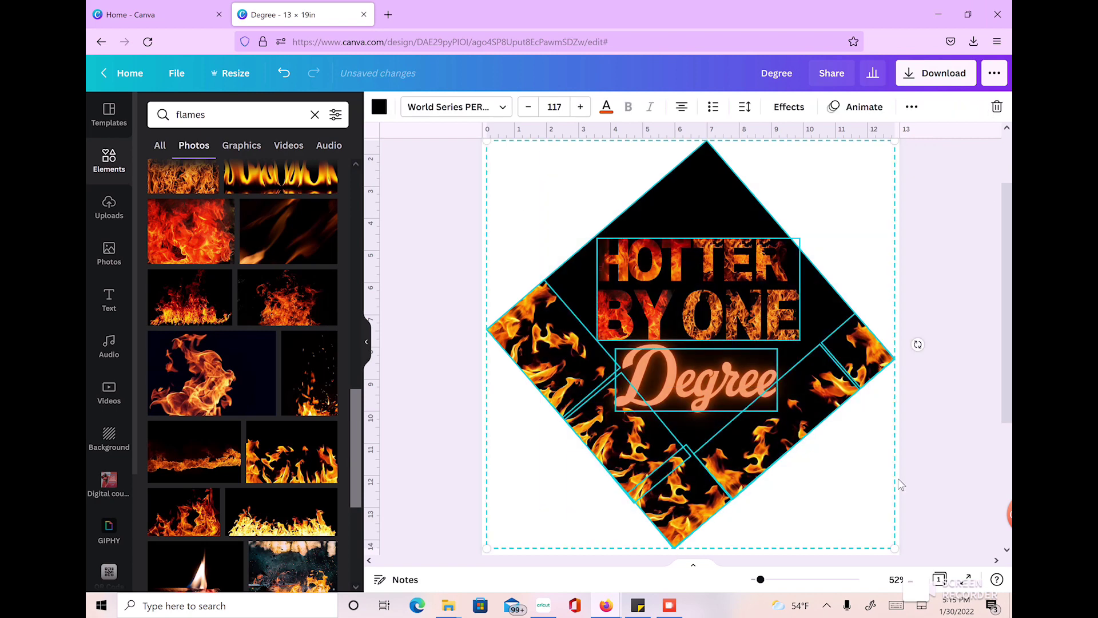
click(911, 107)
click(743, 144)
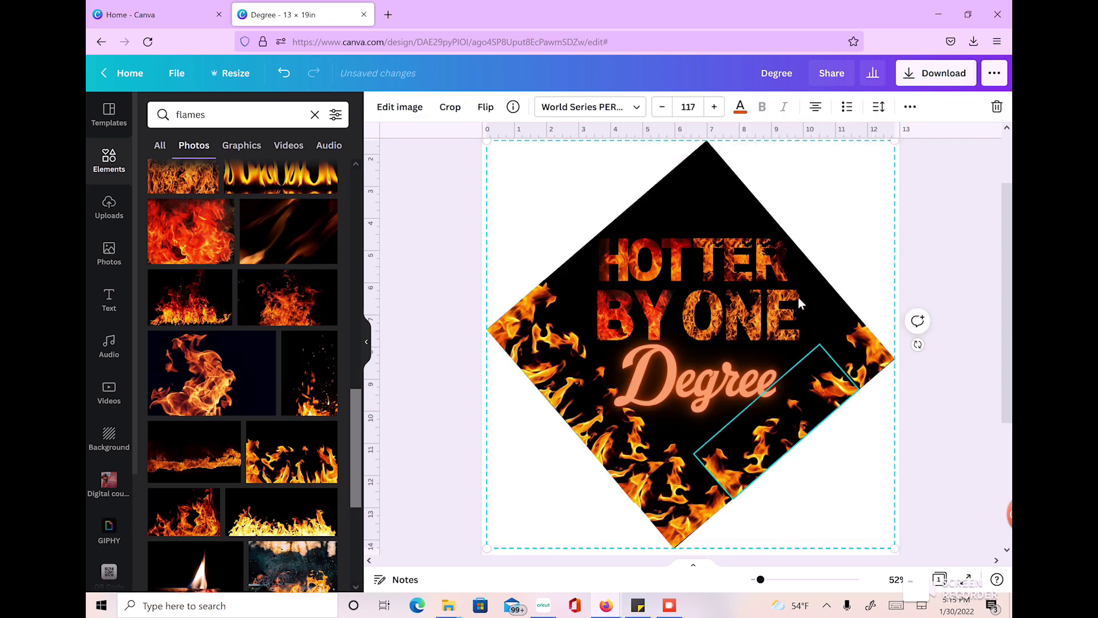
- Rotate the grouped flame design about 45 degrees so the black diamond sits as an upright square on the page
click(815, 280)
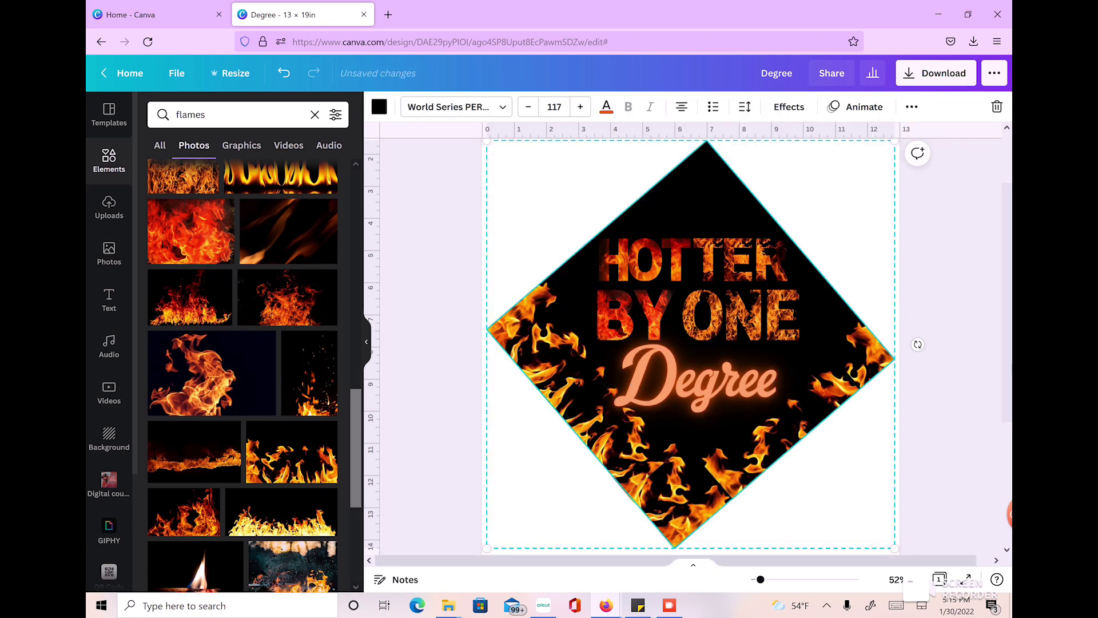
click(860, 226)
click(752, 269)
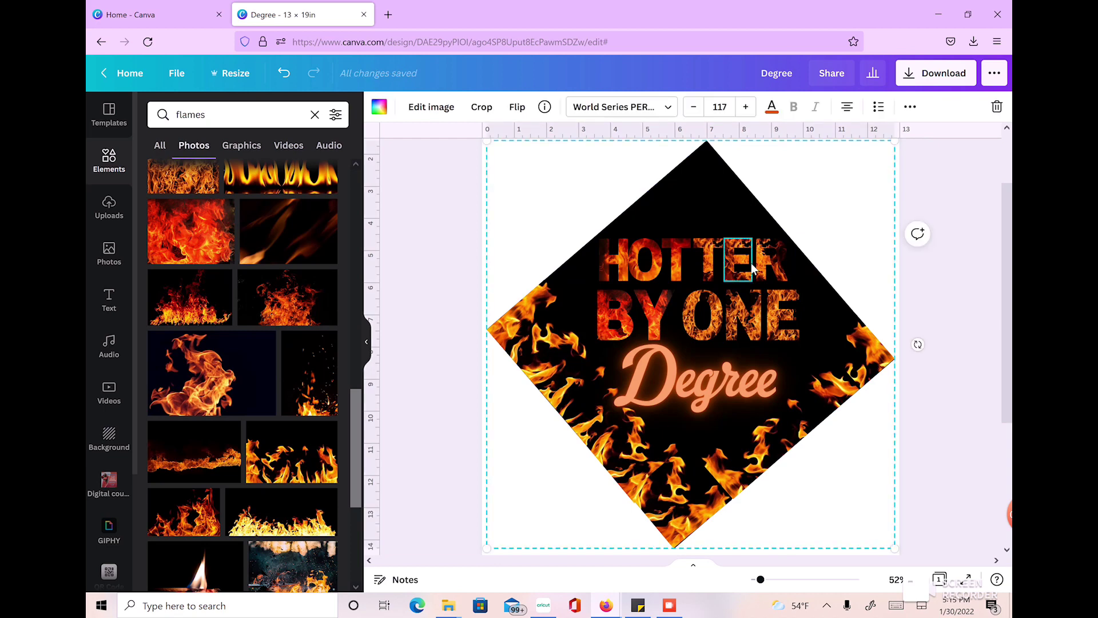
click(693, 200)
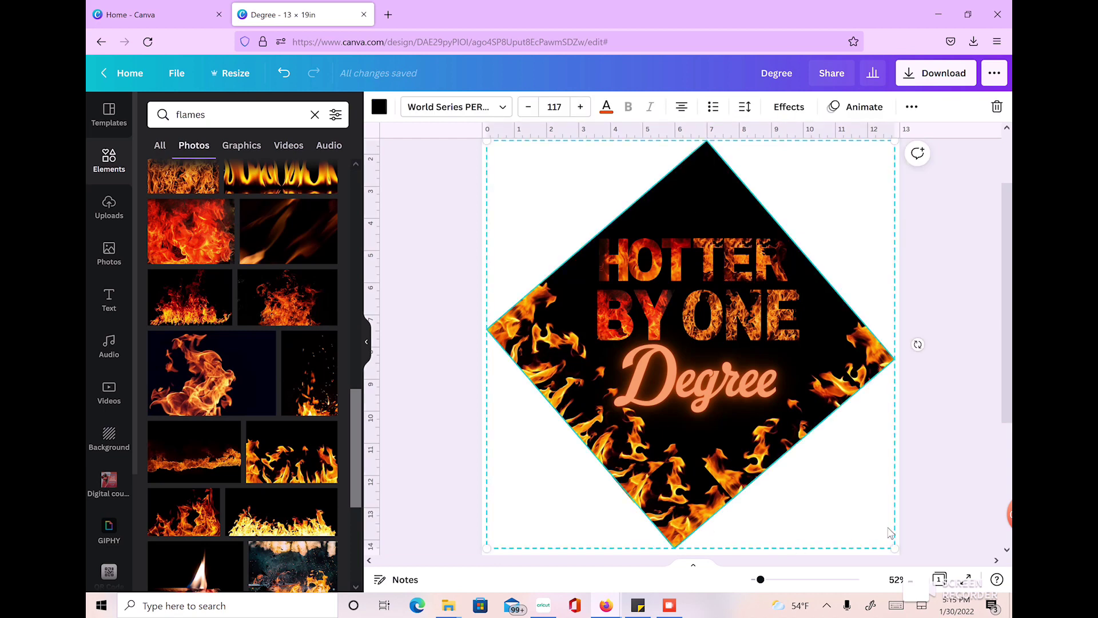
scroll(743, 497, up, 2)
scroll(852, 465, down, 2)
drag(918, 344, 851, 174)
scroll(915, 443, down, 3)
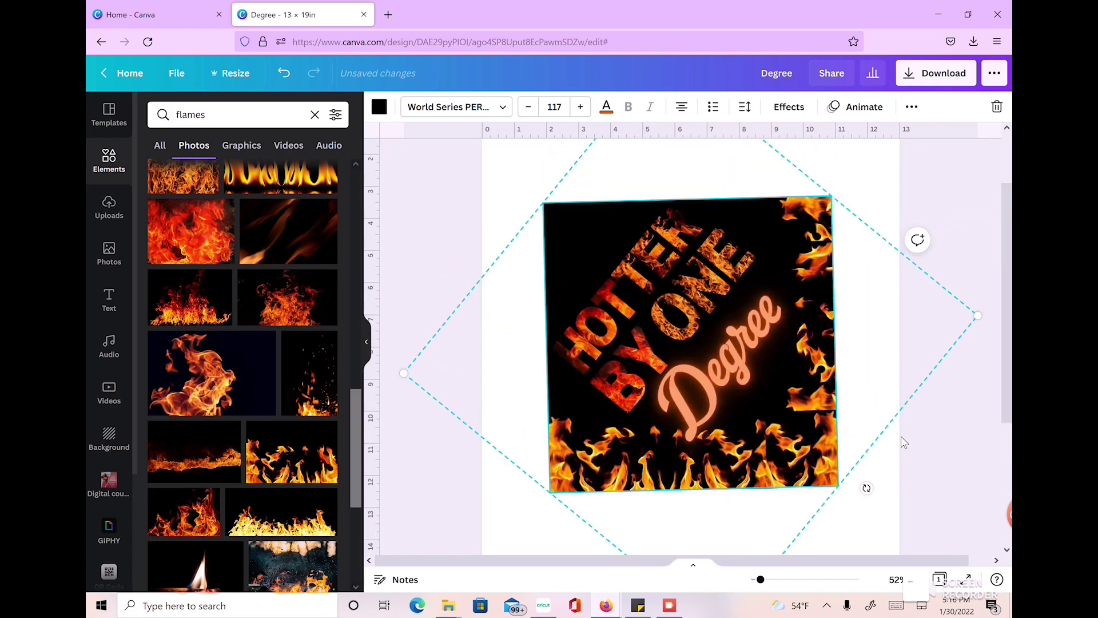
- Enlarge the rotated group until the black square is about 9.5 in wide, and start downloading the design
scroll(915, 463, up, 1)
scroll(799, 465, down, 2)
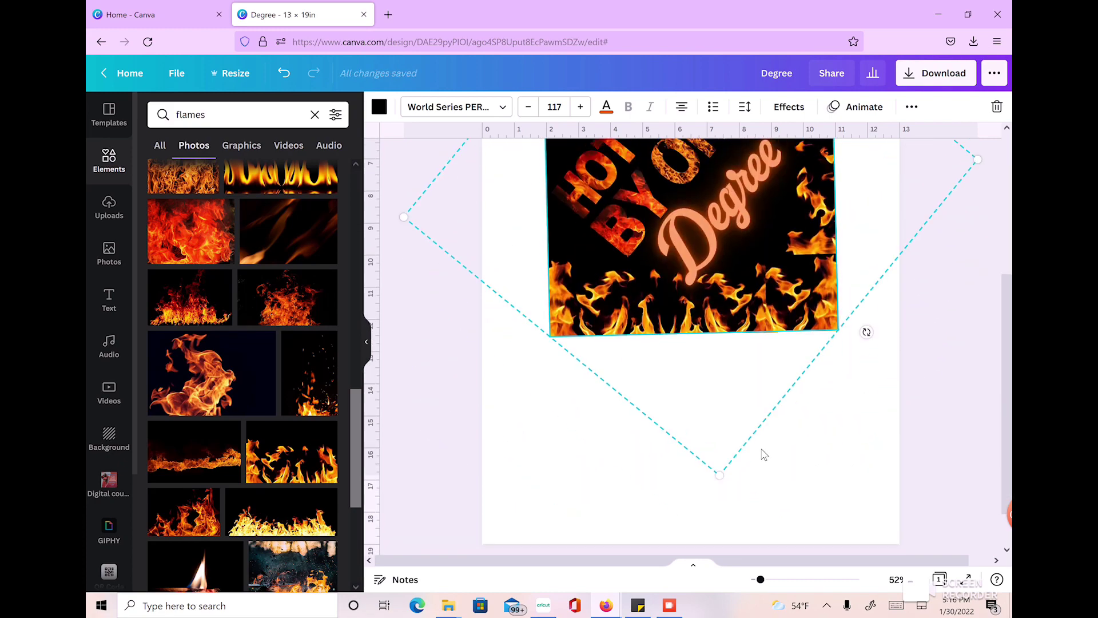
scroll(760, 454, up, 3)
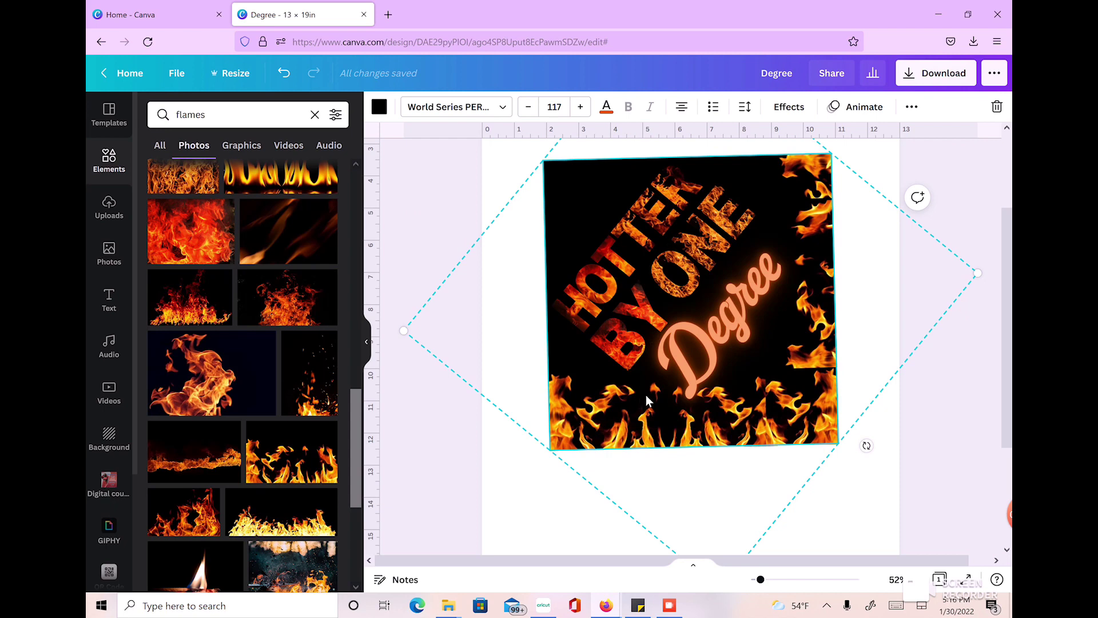
scroll(644, 401, down, 2)
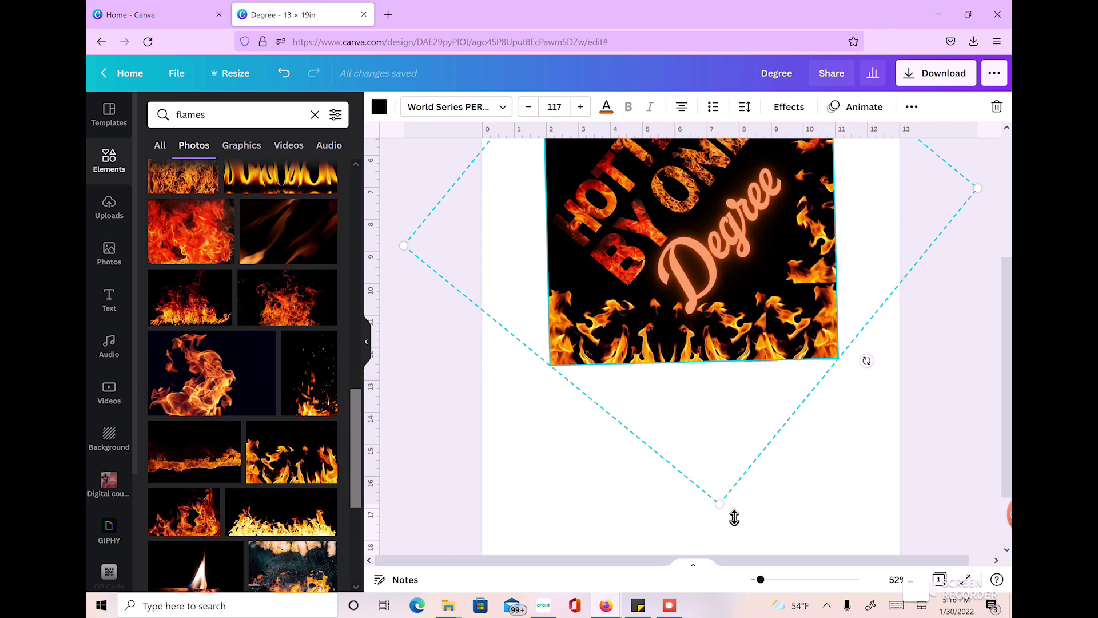
drag(734, 518, 735, 553)
click(940, 423)
scroll(941, 424, up, 3)
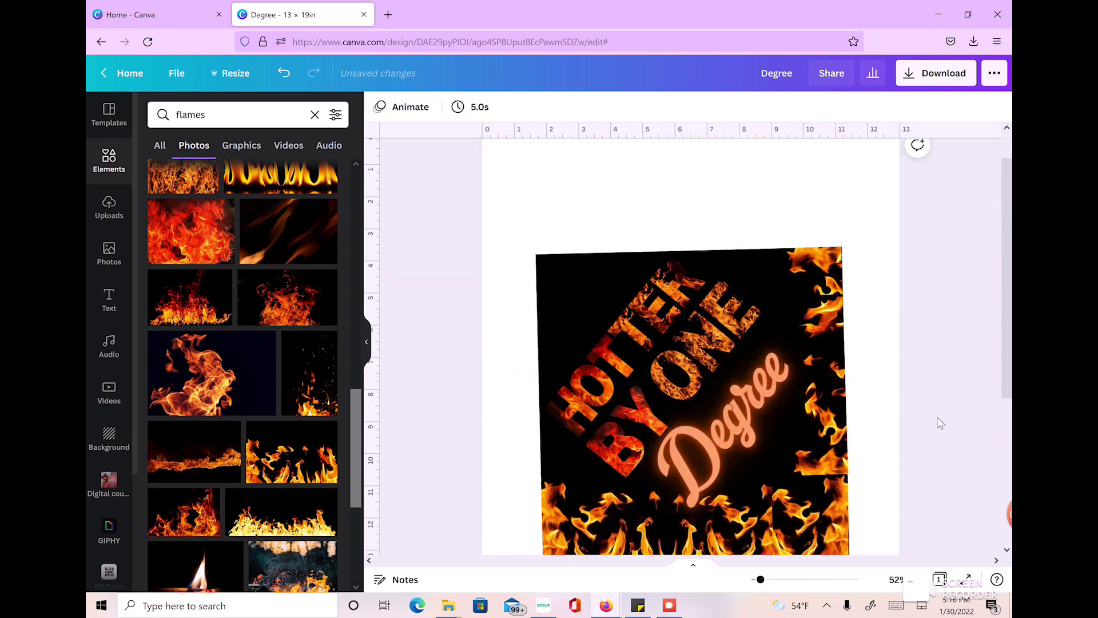
scroll(941, 423, down, 3)
click(944, 74)
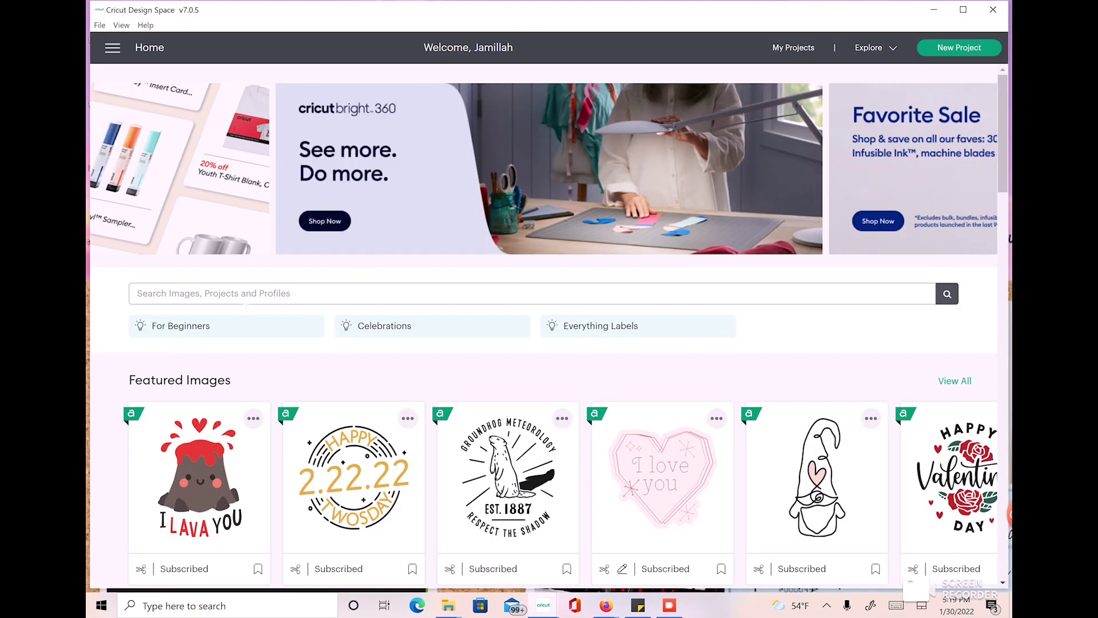
- Switch to Cricut Design Space, start a new project and place a basic square on the canvas
scroll(252, 314, down, 4)
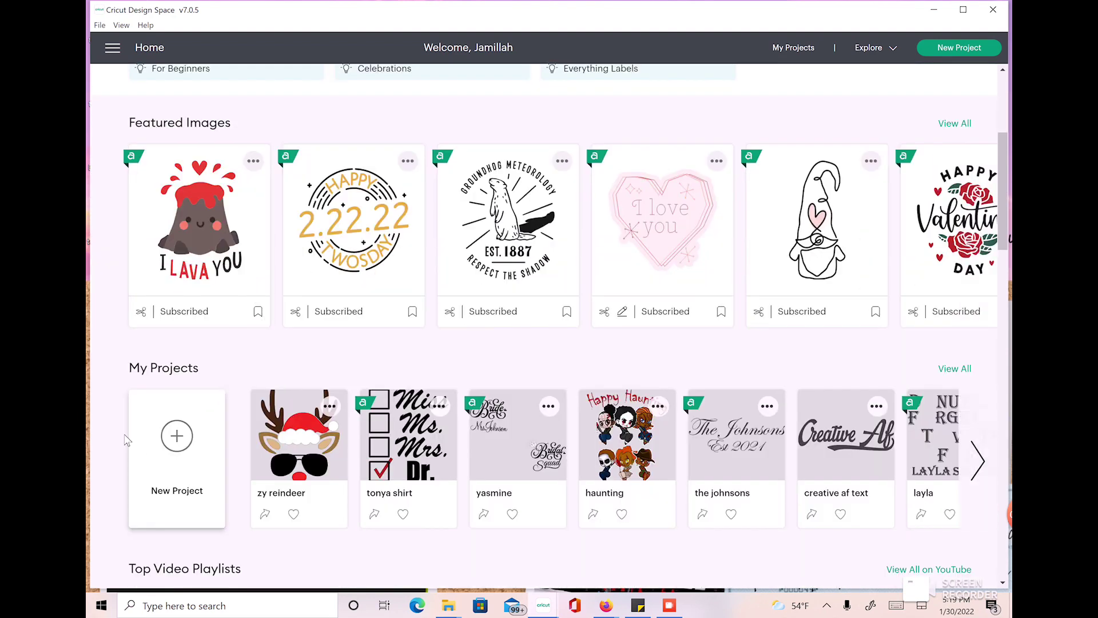
click(184, 441)
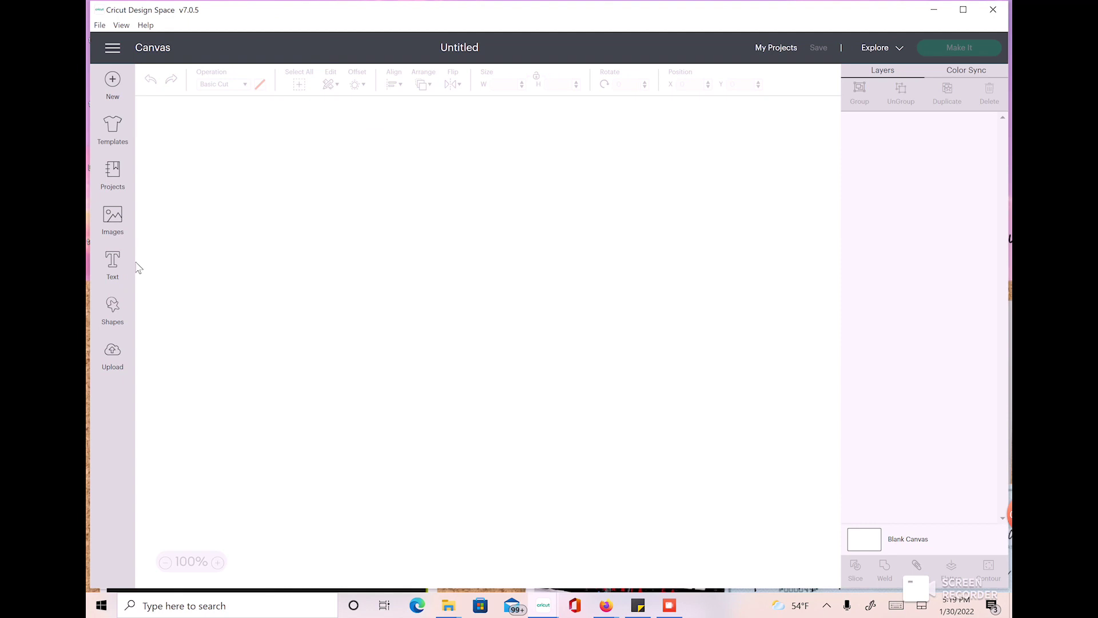
click(119, 318)
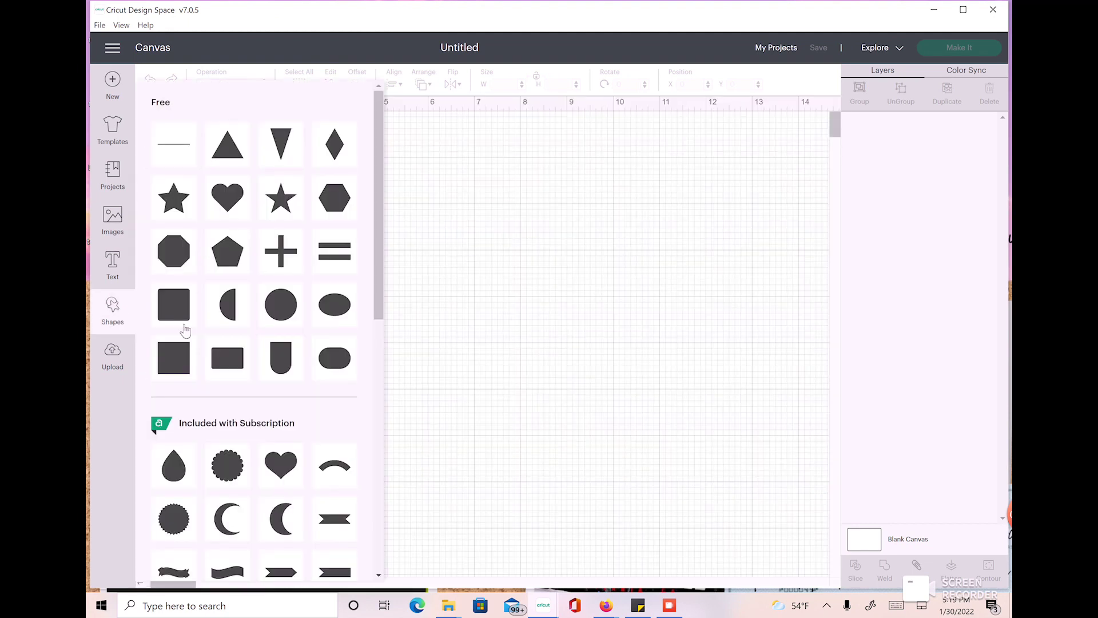
click(180, 364)
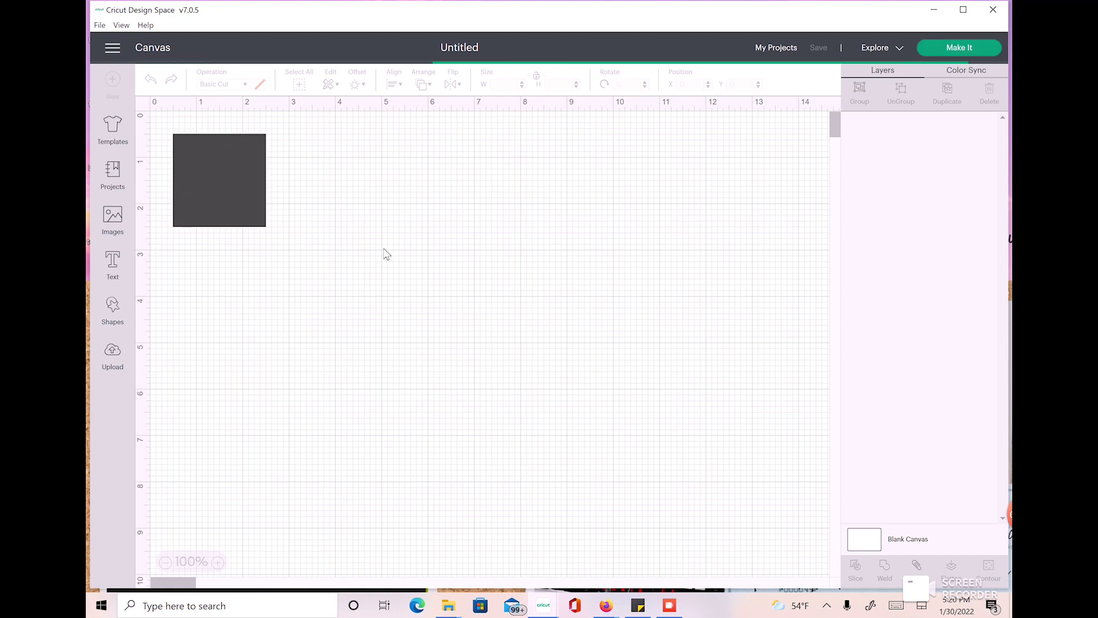
drag(252, 197, 460, 291)
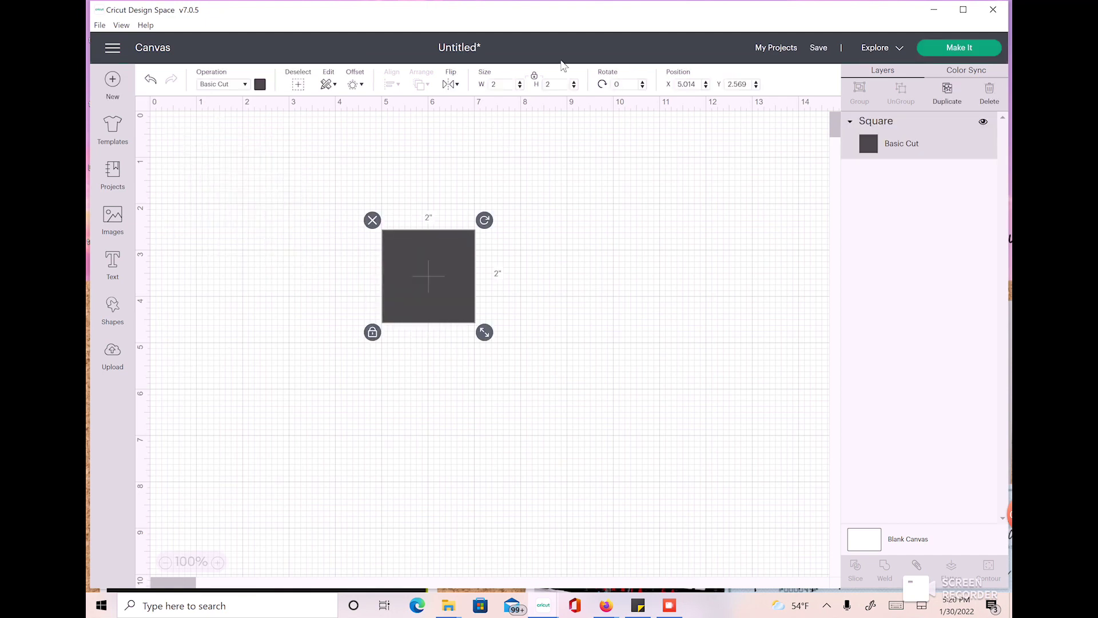
- Set the square's size to 9 × 9 in and position it at X 3.25, Y 0.5 on the canvas
click(496, 84)
text(9)
key(Tab)
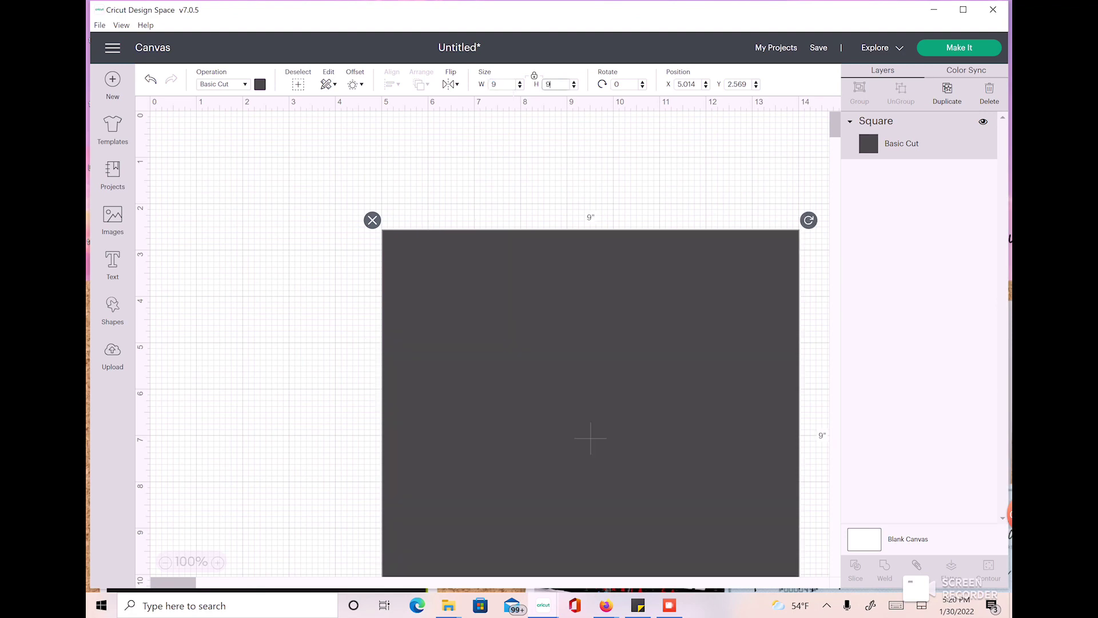
drag(587, 544, 432, 389)
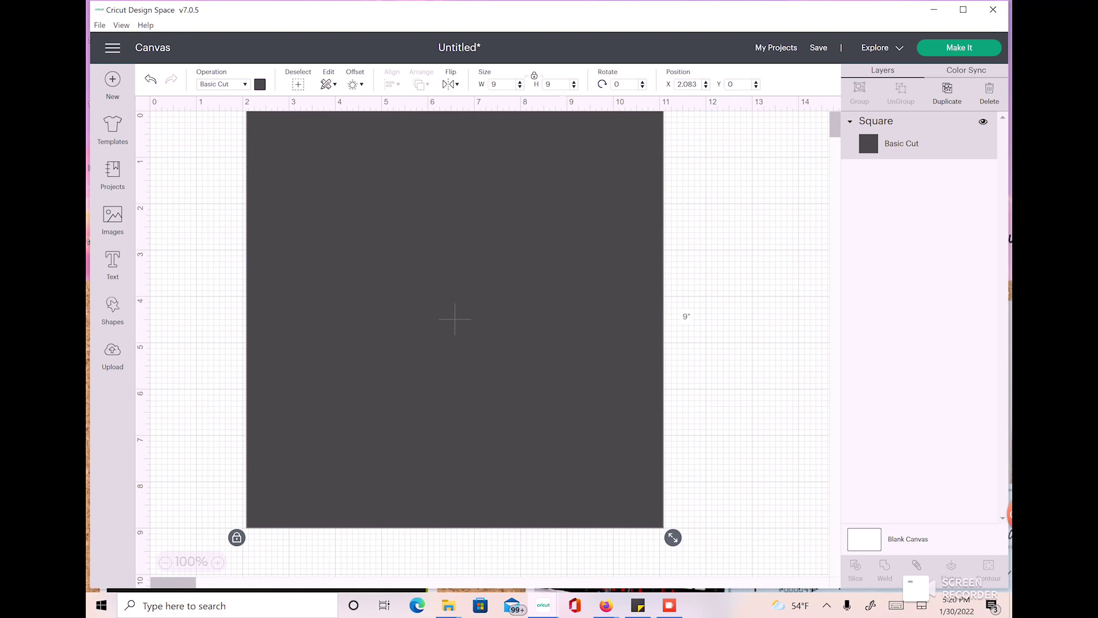
drag(379, 296, 437, 319)
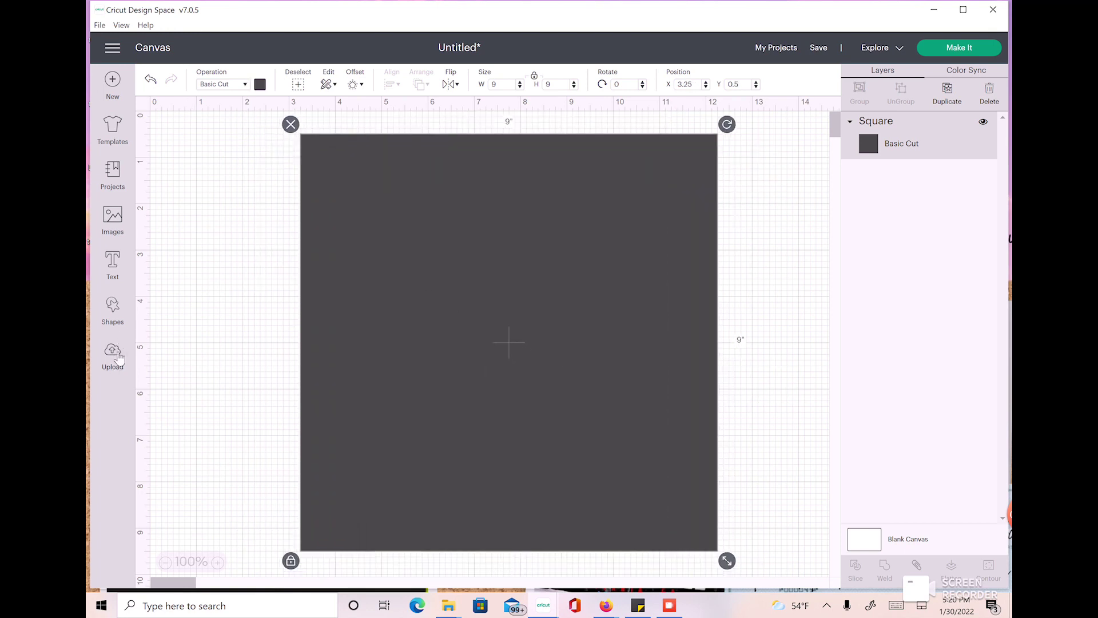
- Add a circle, place it over the middle of the dark square and color it white
click(117, 309)
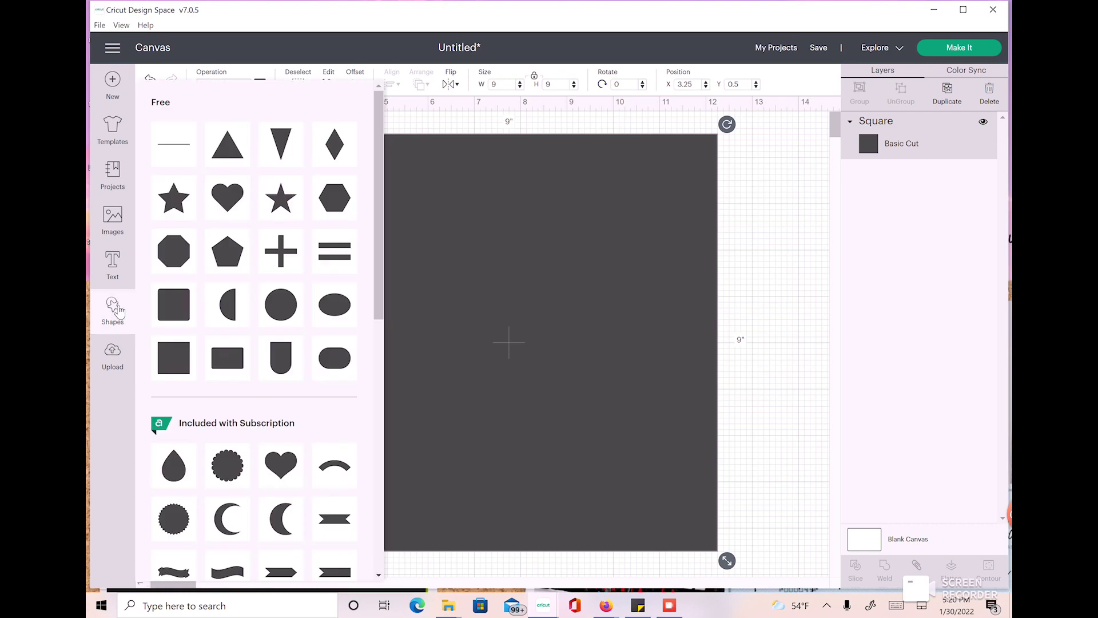
click(291, 314)
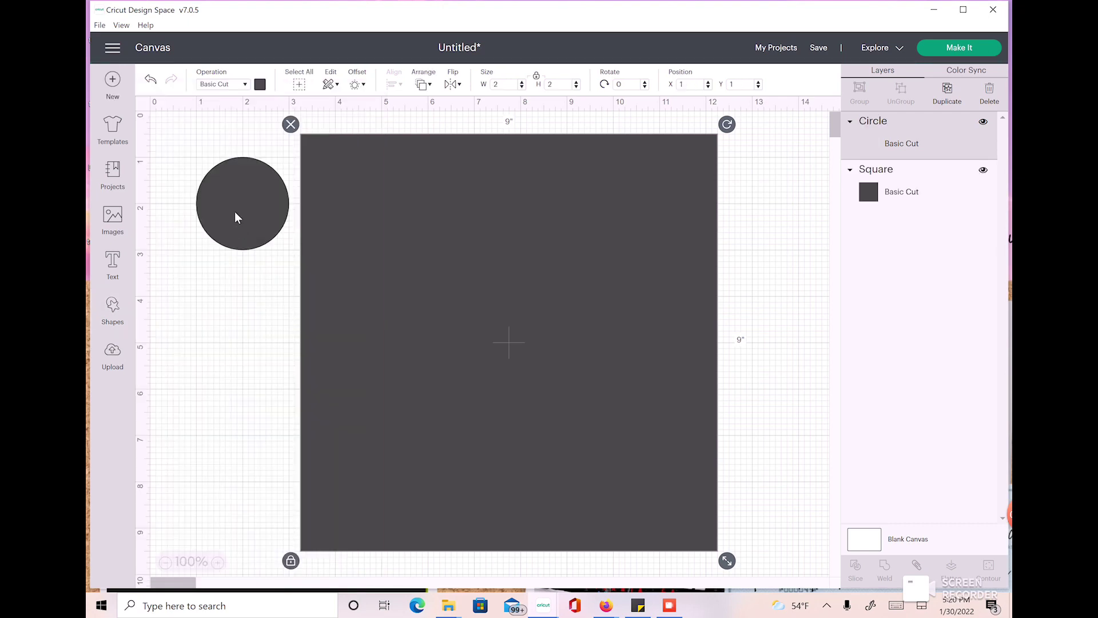
drag(235, 215, 529, 333)
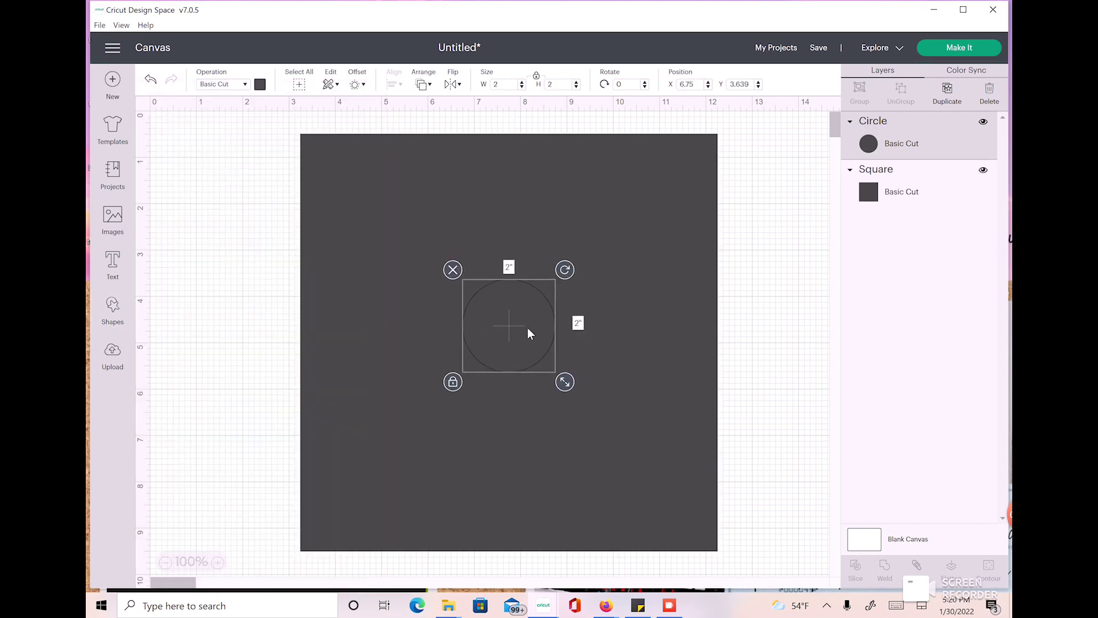
click(261, 84)
click(274, 204)
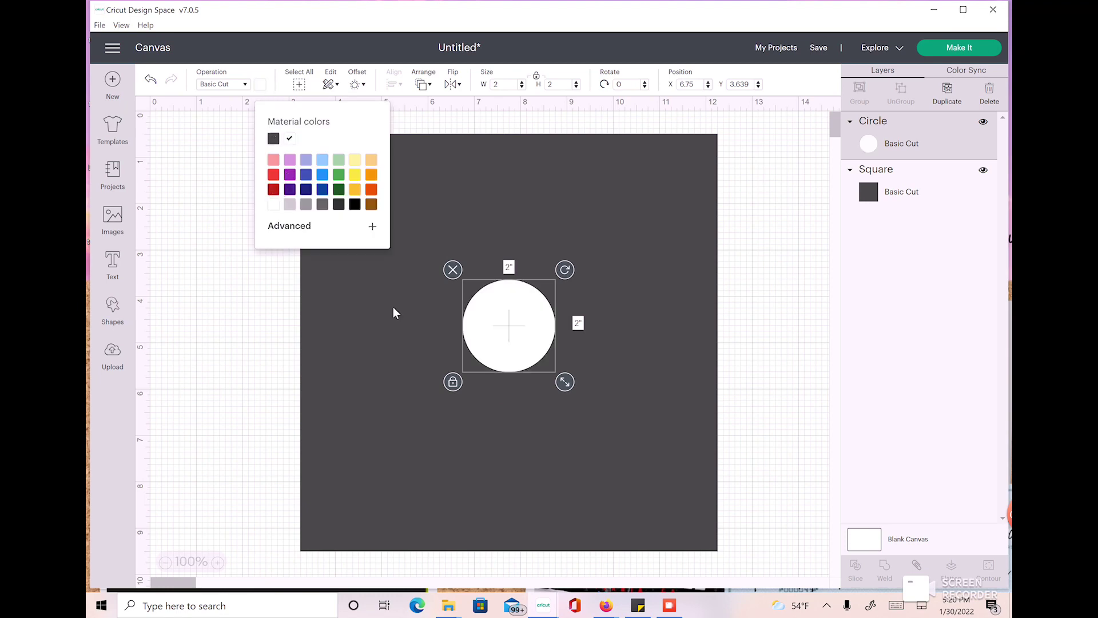
mouse_move(507, 346)
mouse_down()
mouse_move(516, 342)
mouse_move(535, 366)
mouse_move(503, 344)
mouse_up()
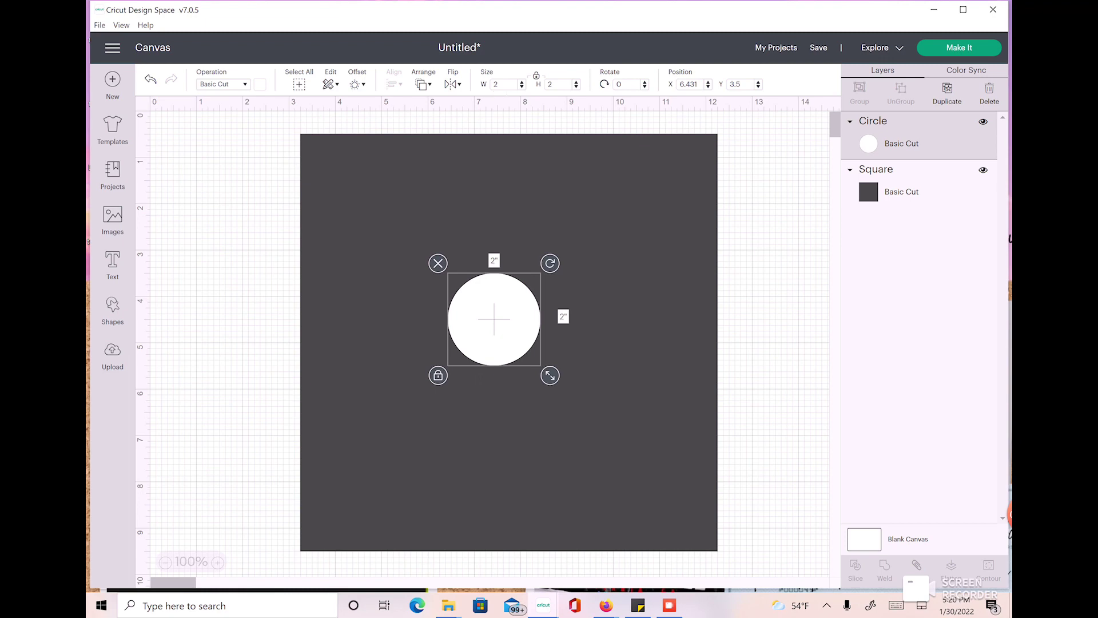
- Set the white circle's size to 0.7 in and move it near the center of the square
click(506, 86)
text(.7)
key(Tab)
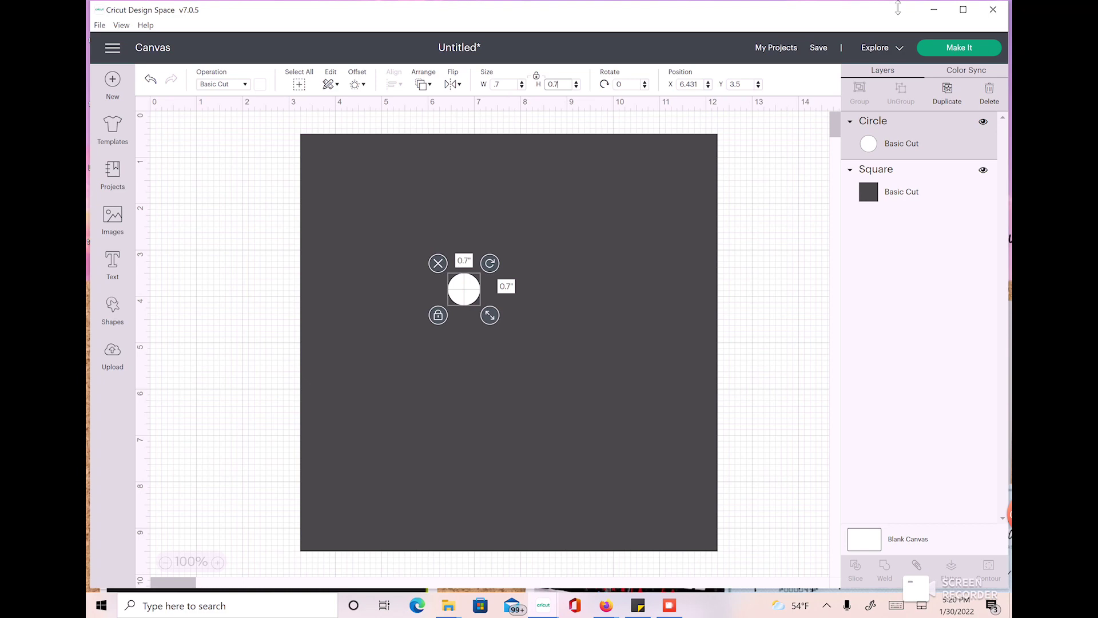
drag(465, 296, 522, 342)
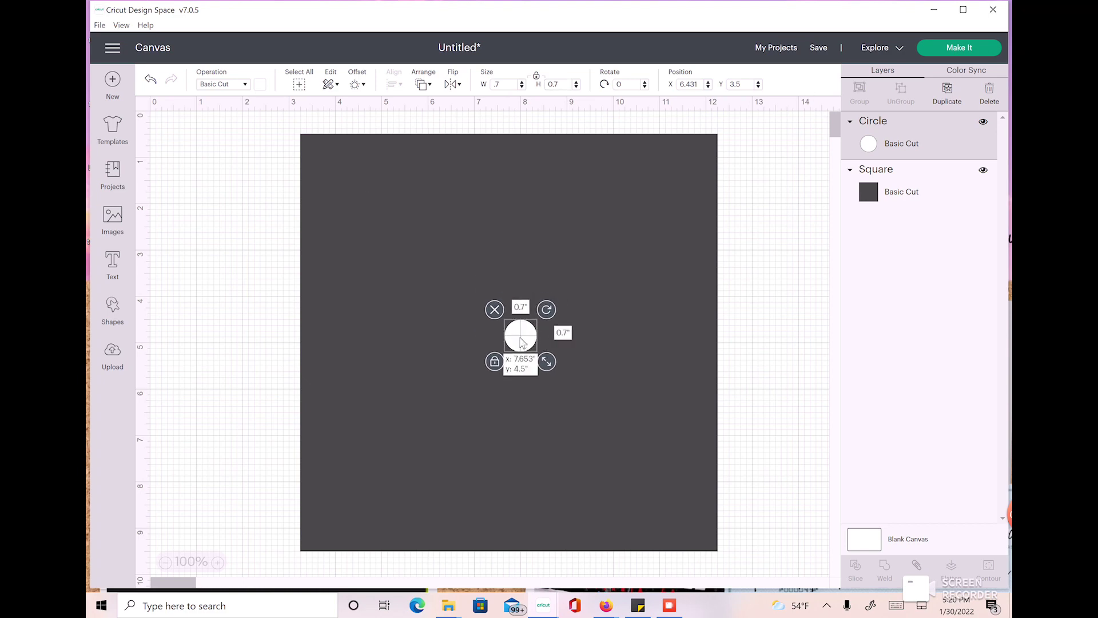
- Select the circle and the square together and center them horizontally on each other
drag(234, 165, 792, 511)
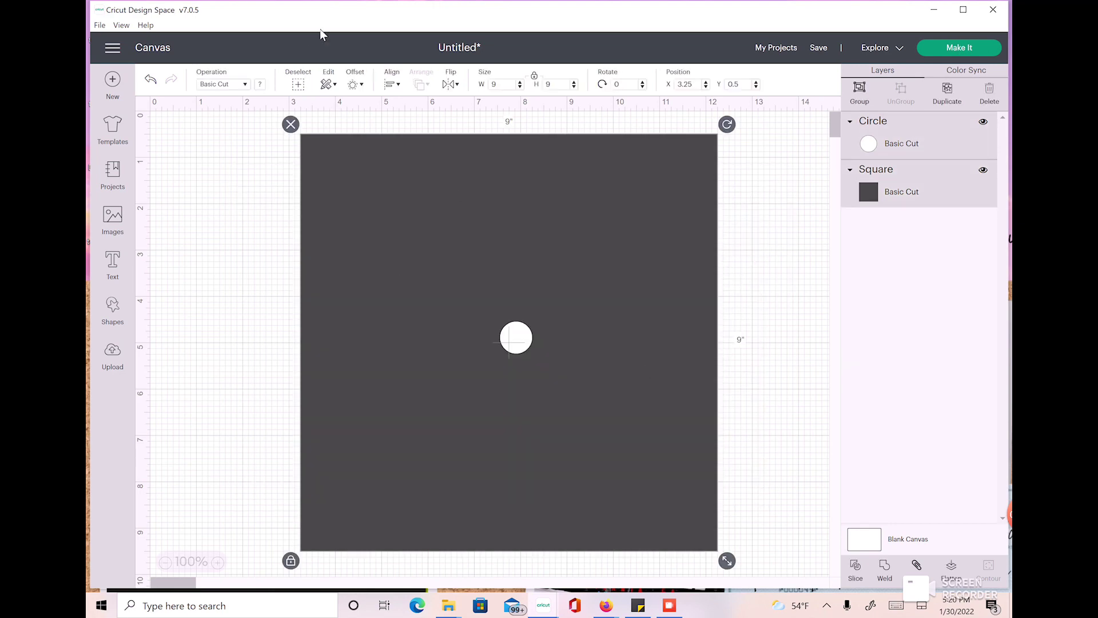
click(397, 87)
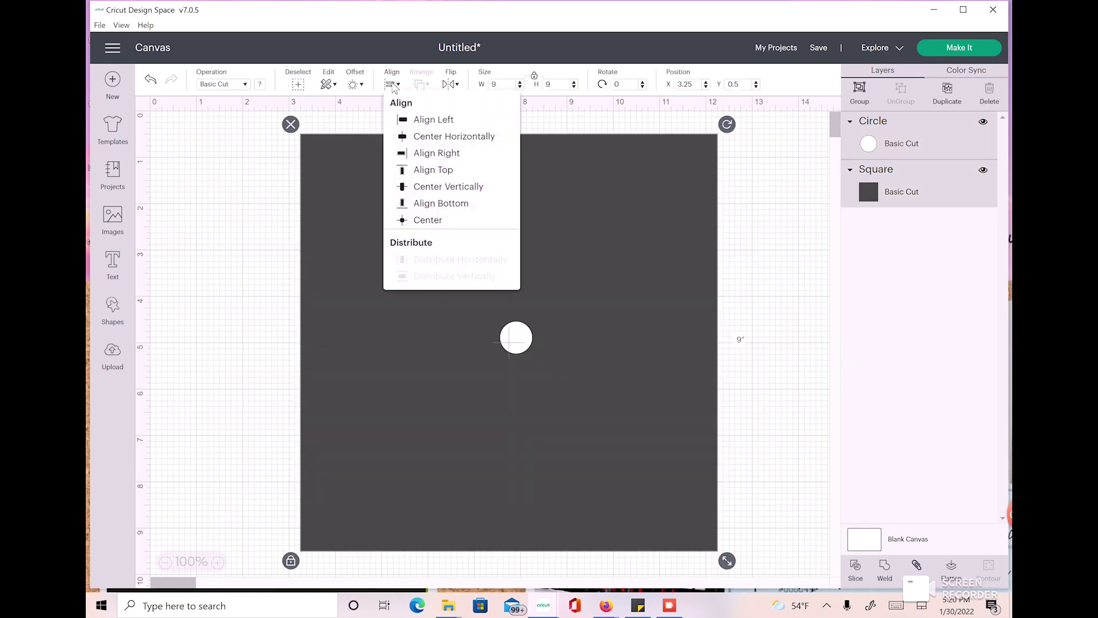
click(438, 139)
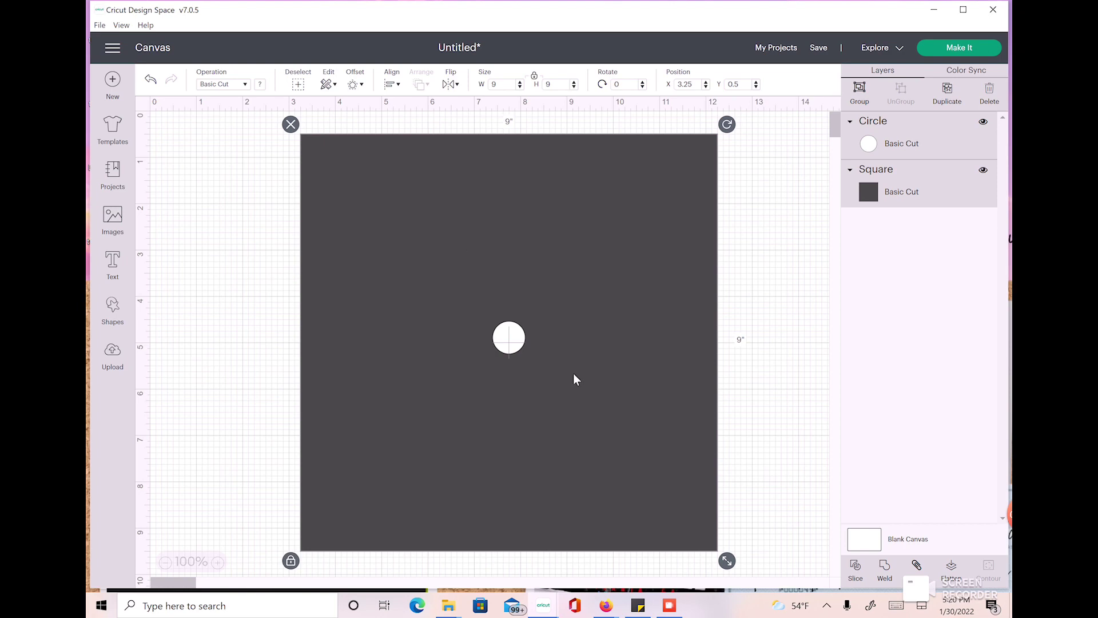
- Slice the circle out of the square and remove the loose circle pieces, keeping only the square with its hole
click(861, 572)
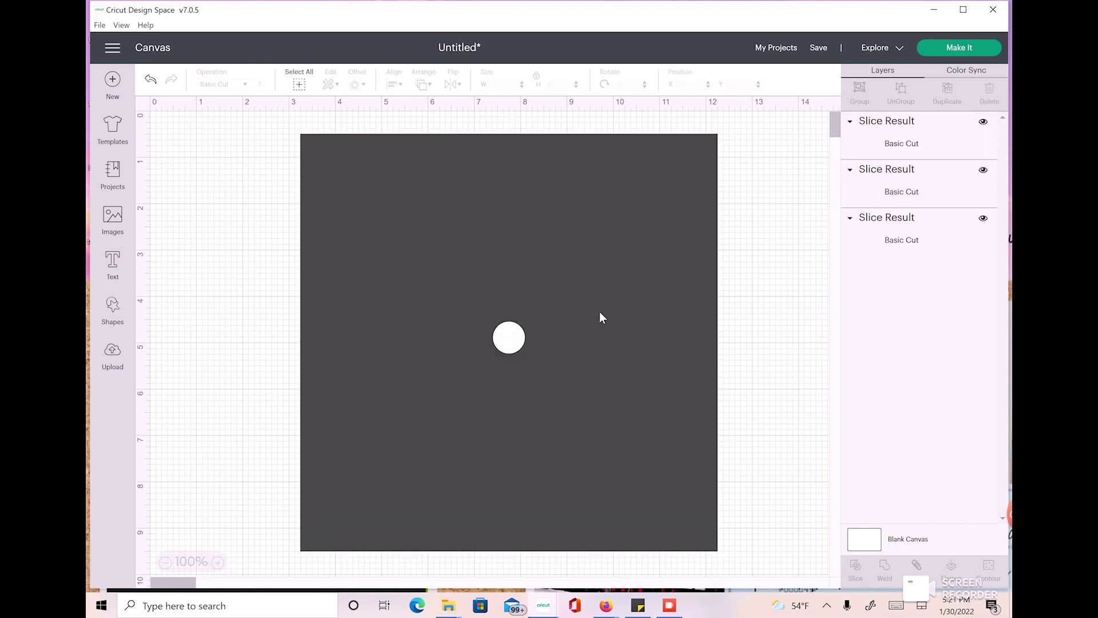
drag(522, 354, 492, 356)
click(483, 311)
drag(680, 454, 490, 211)
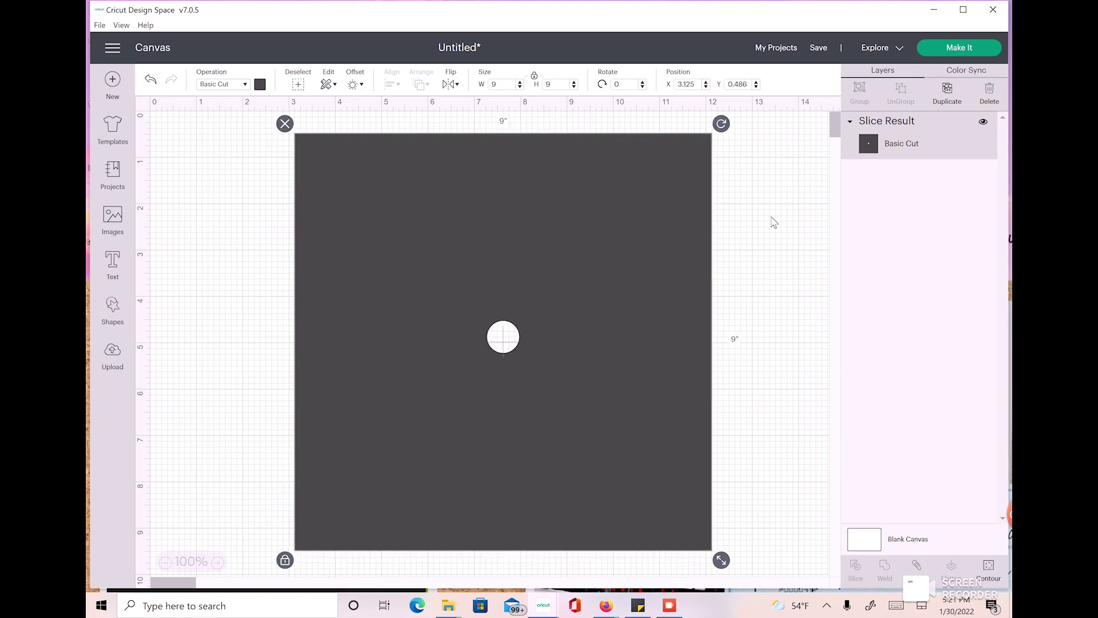
click(777, 246)
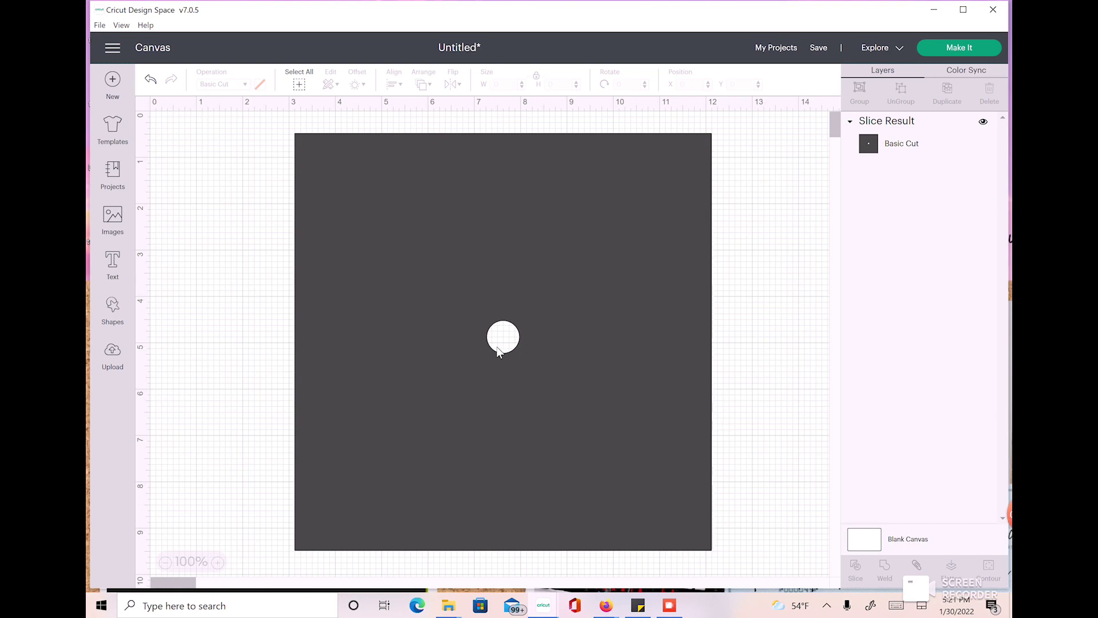
- Send the square to be made, choosing Light Chipboard – 0.37 mm as the base material with More pressure
click(975, 52)
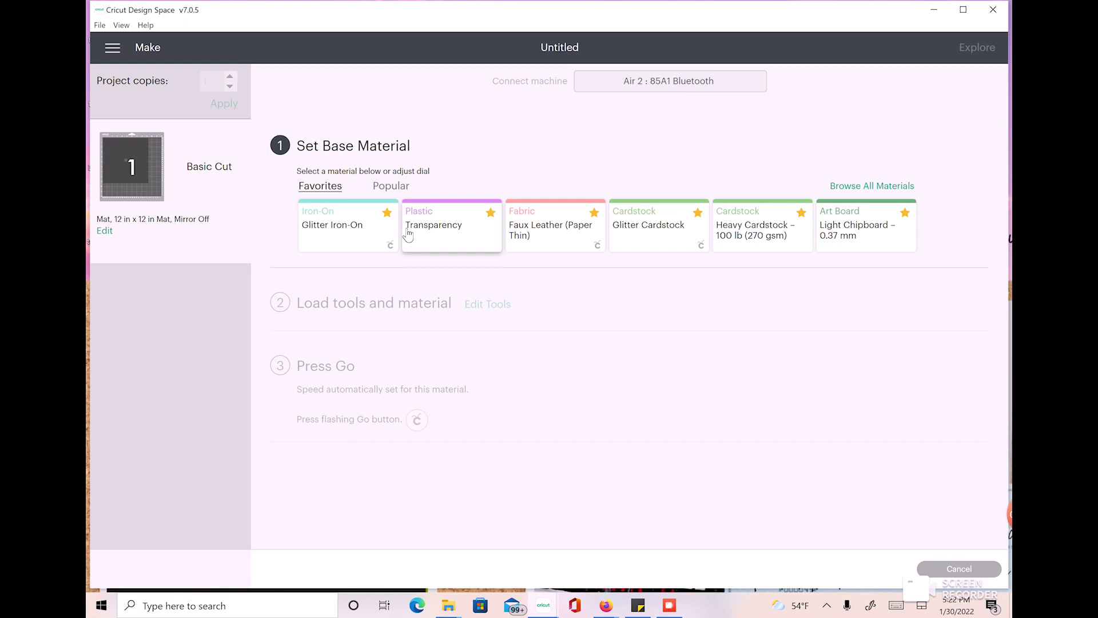
click(896, 195)
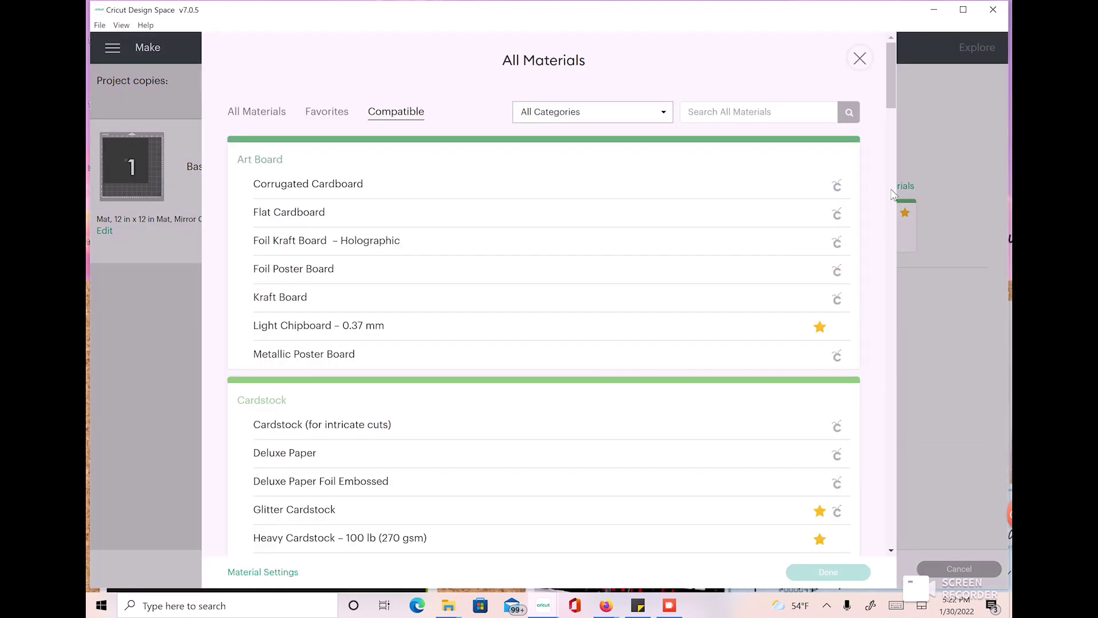
click(467, 333)
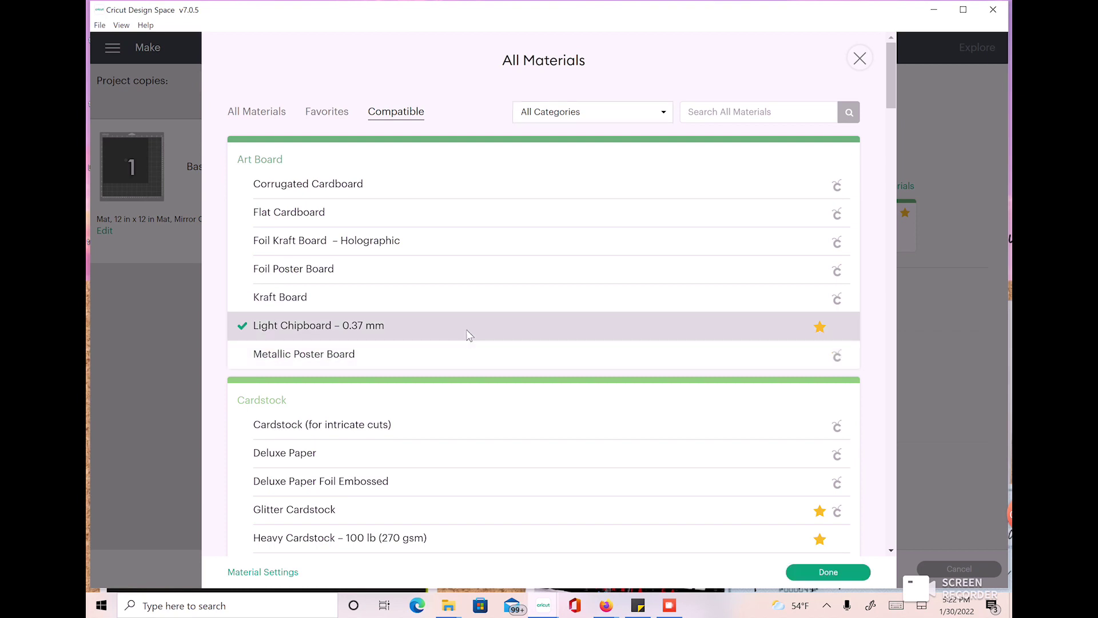
click(827, 572)
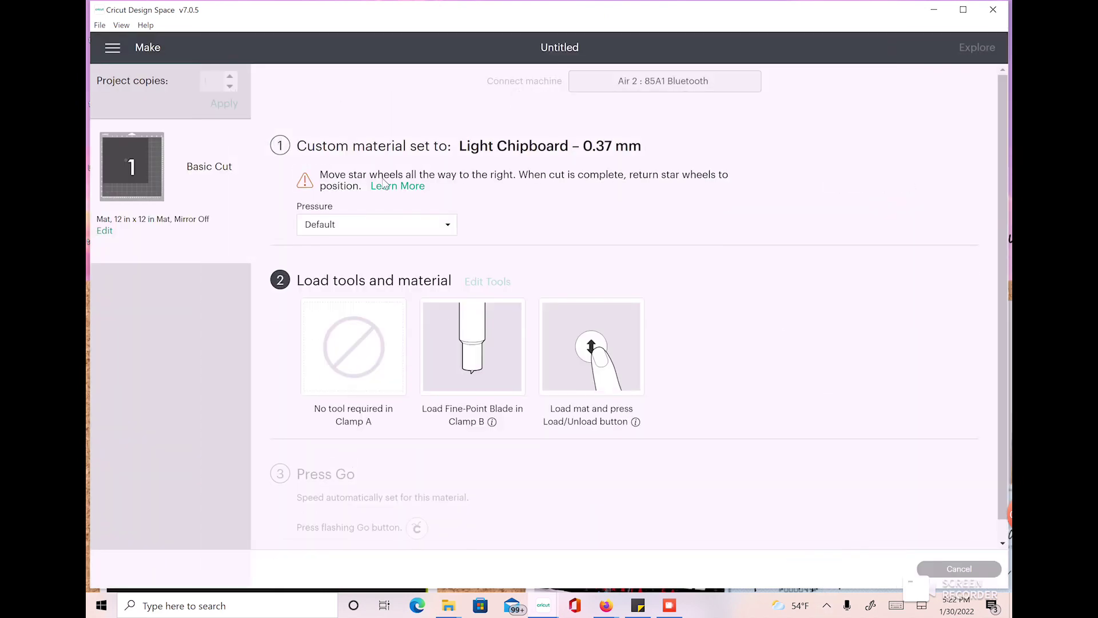
click(352, 224)
click(350, 247)
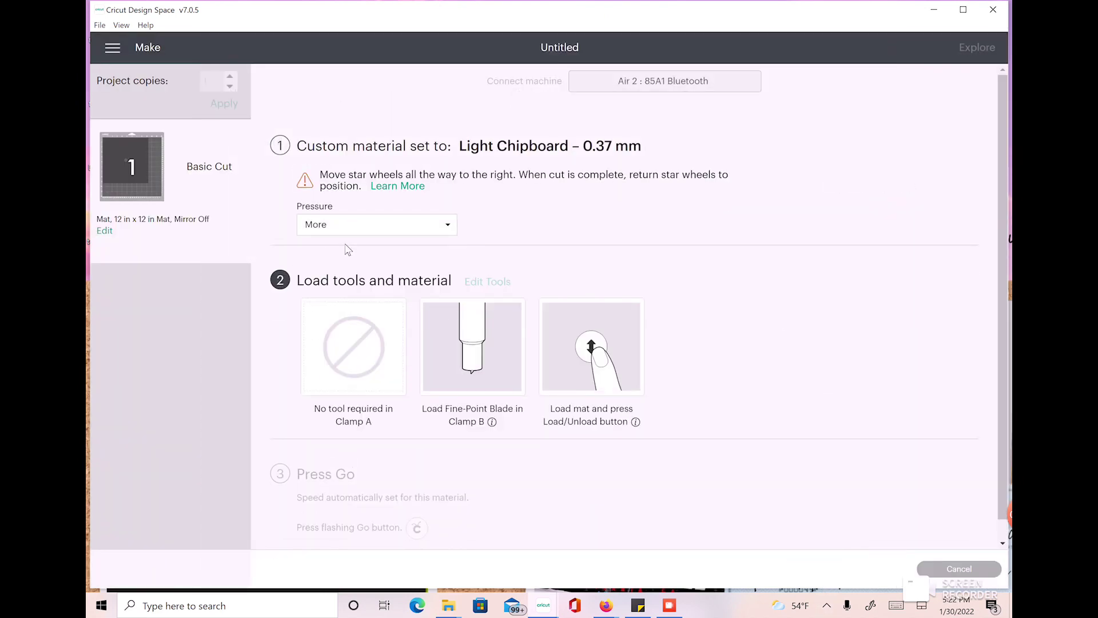